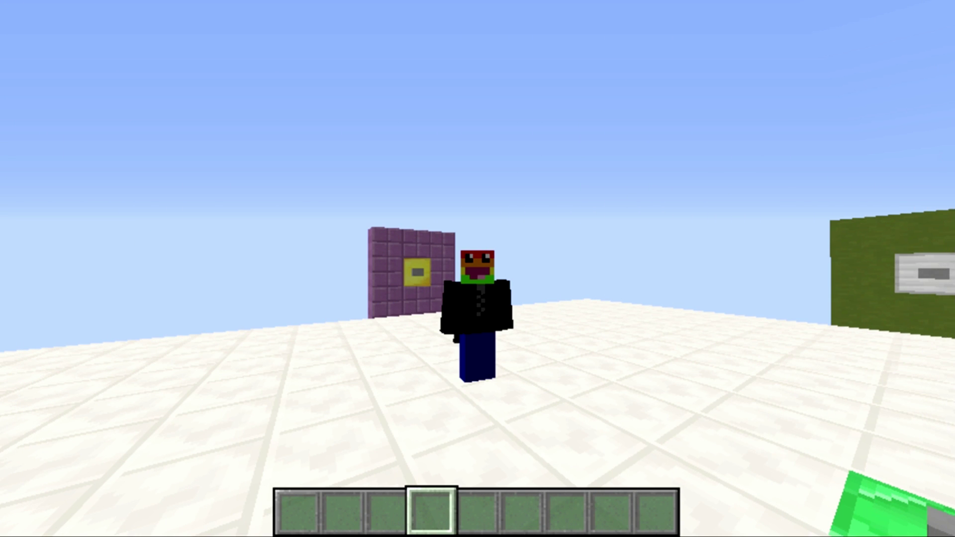
Switch the camera from the front-facing player view to first-person view and select the second hotbar slot
key(F5)
scroll(478, 269, down, 2)
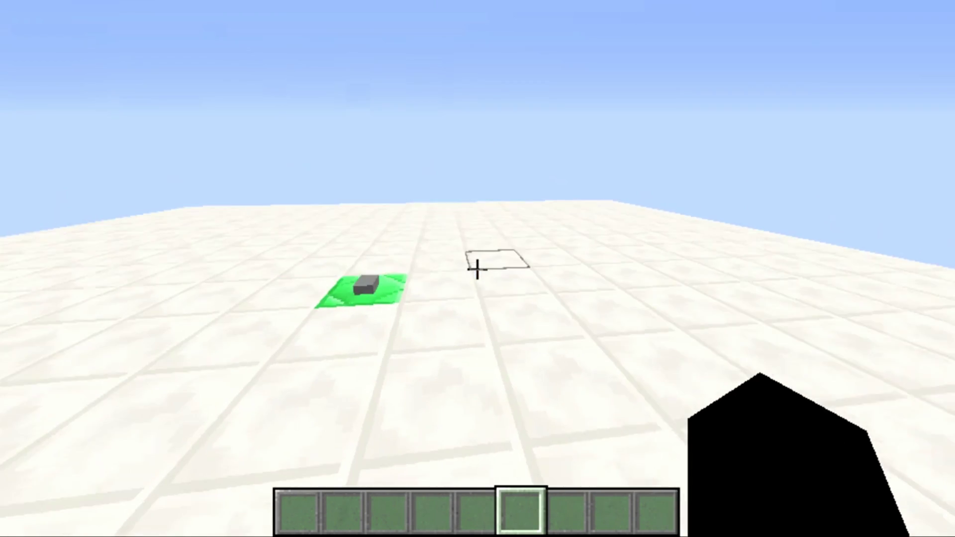
right_click(477, 269)
key(2)
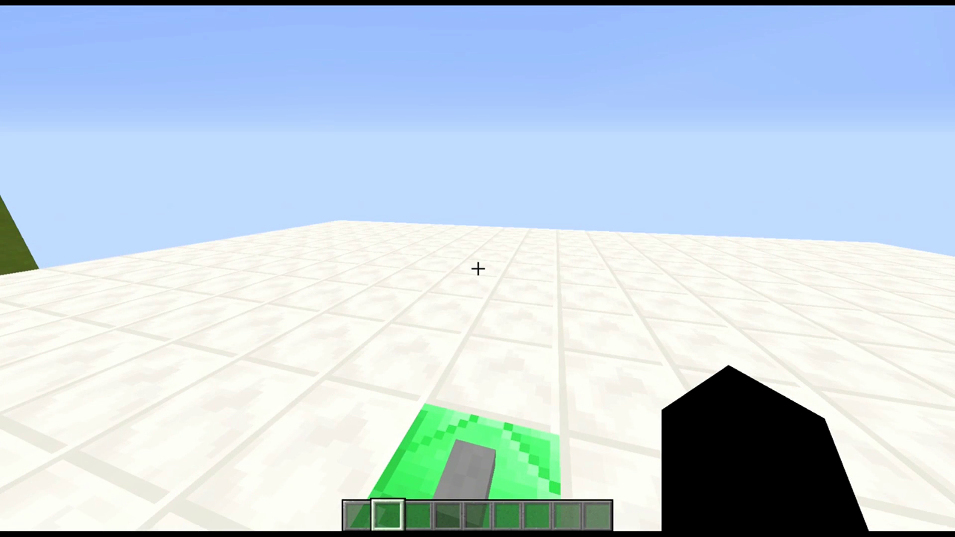
key(q)
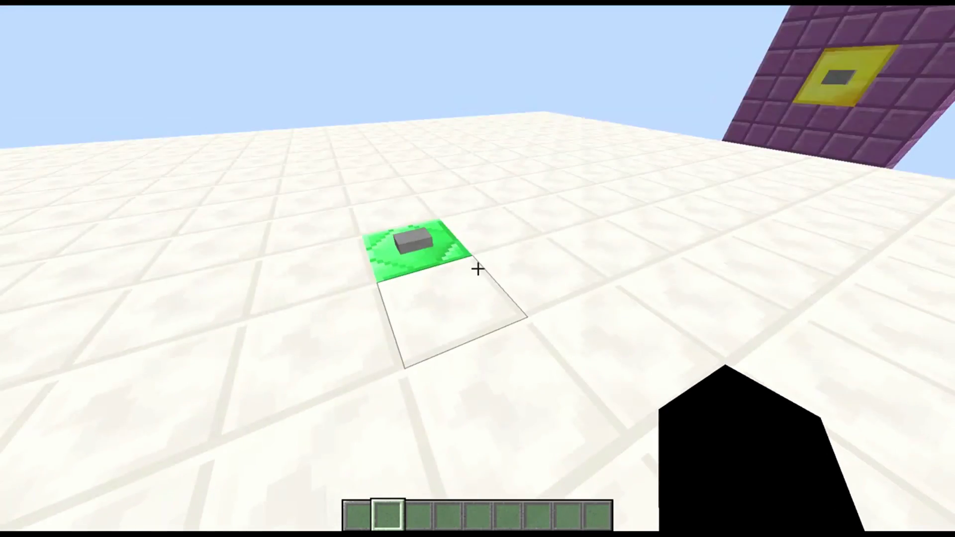
key(w)
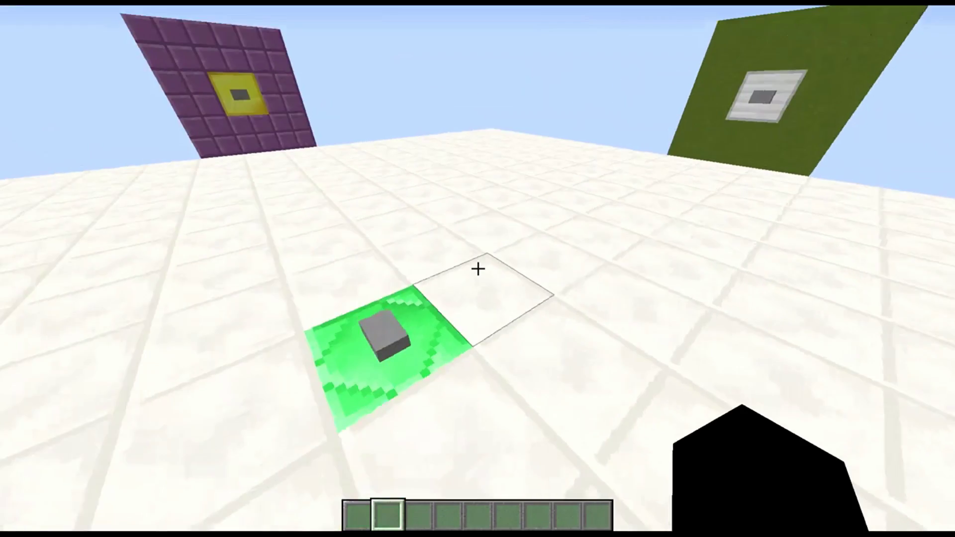
key(s)
key(w)
key(a)
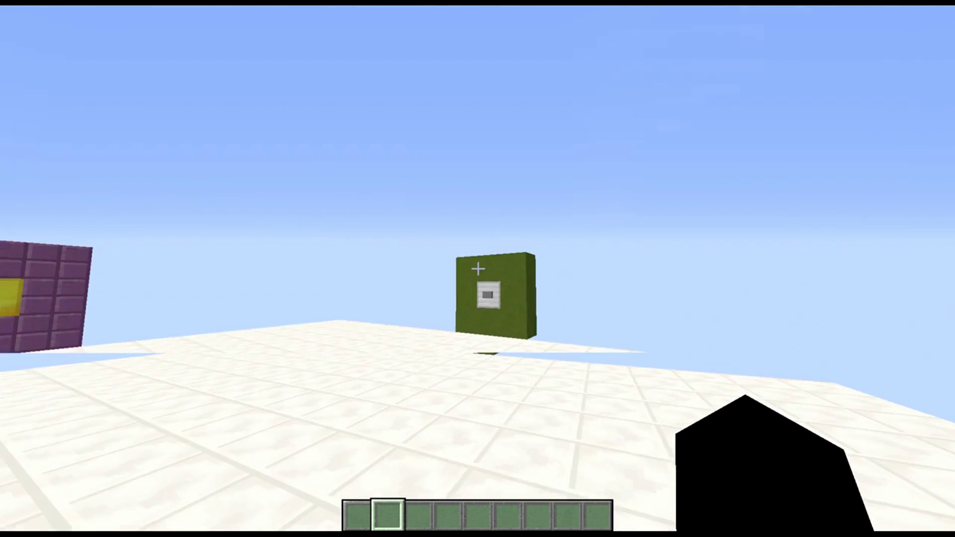
click(478, 268)
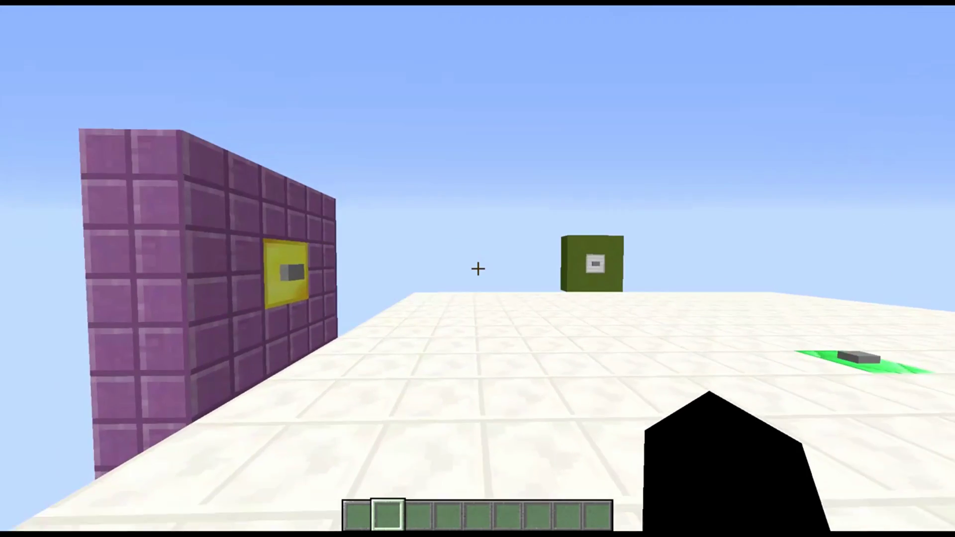
key(w)
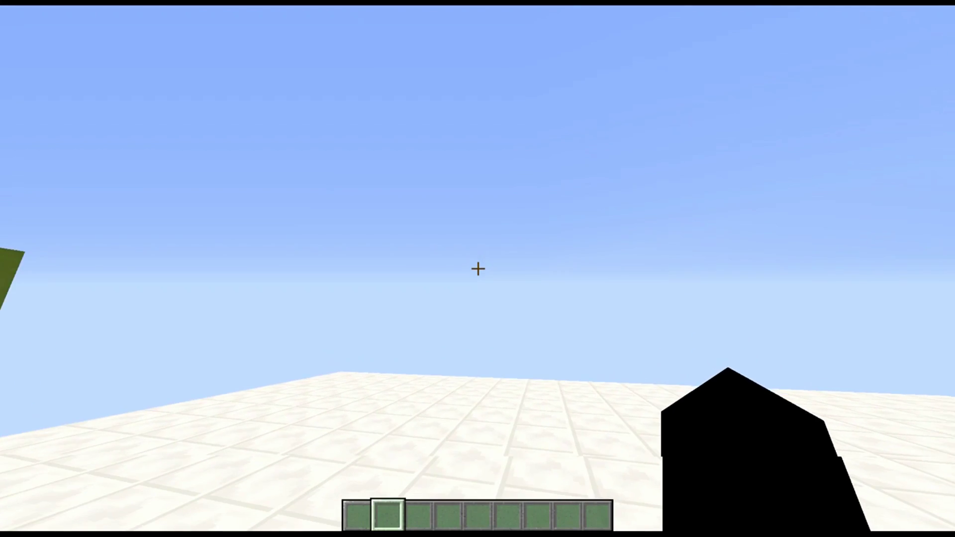
key(s)
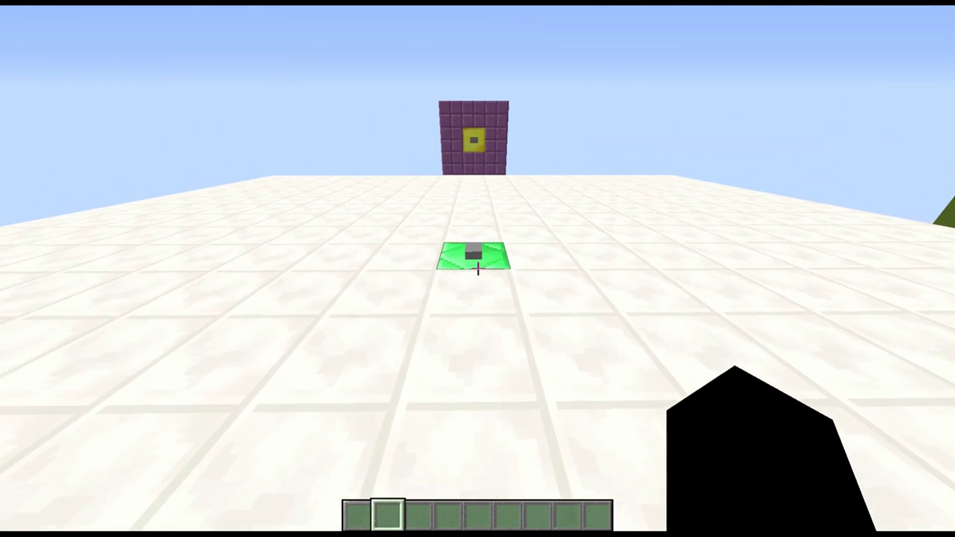
key(w)
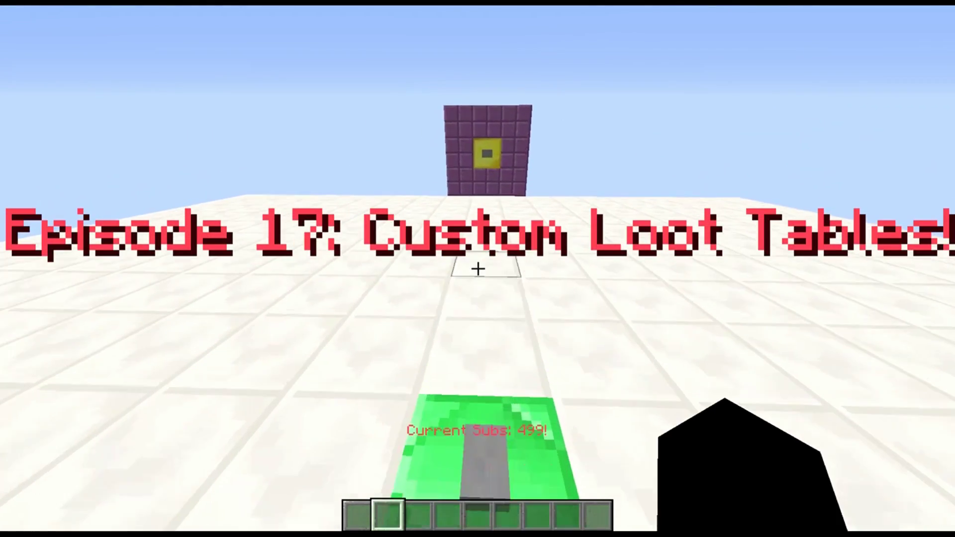
key(w)
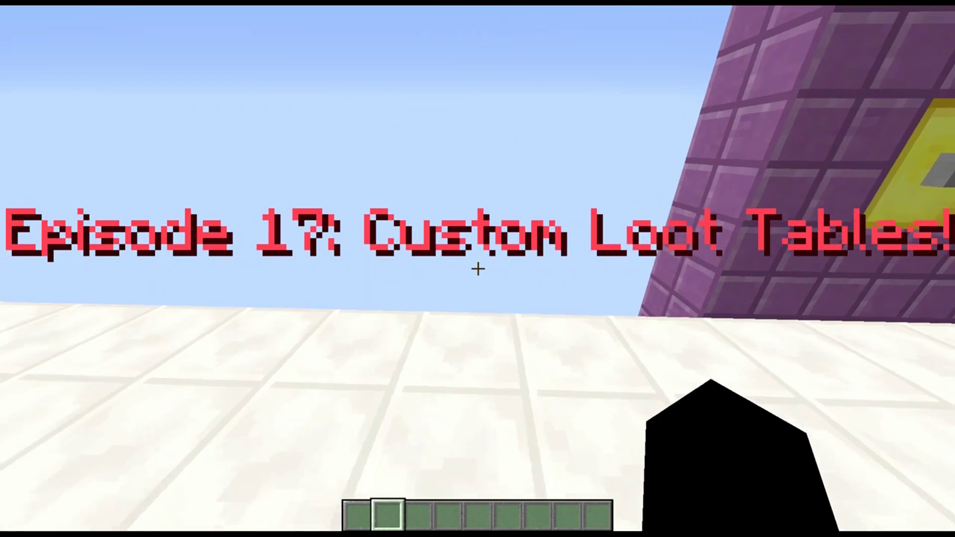
key(s)
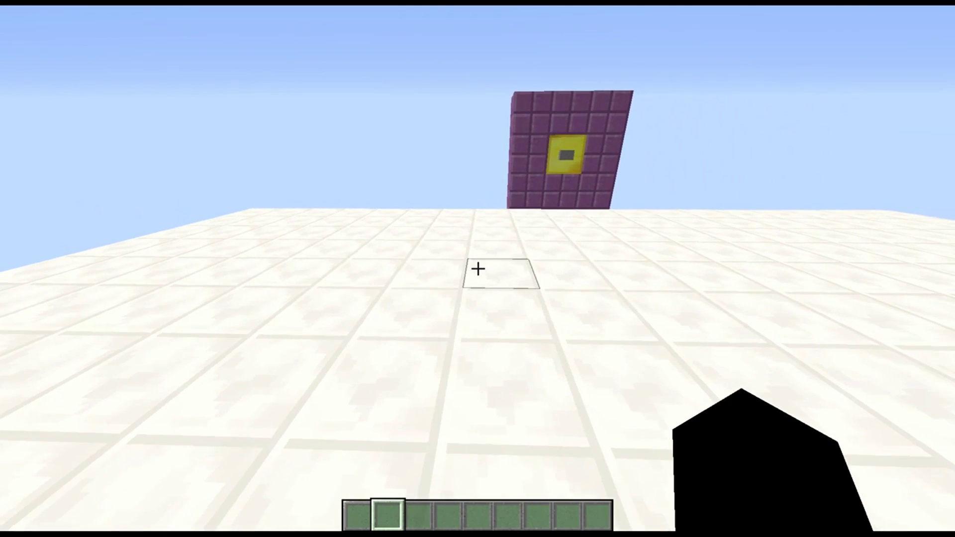
key(s)
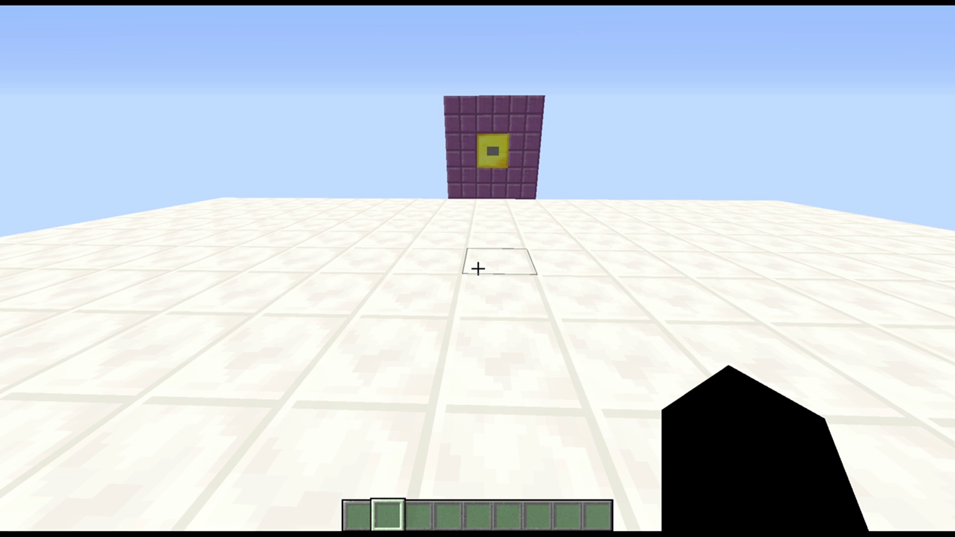
key(a)
key(w)
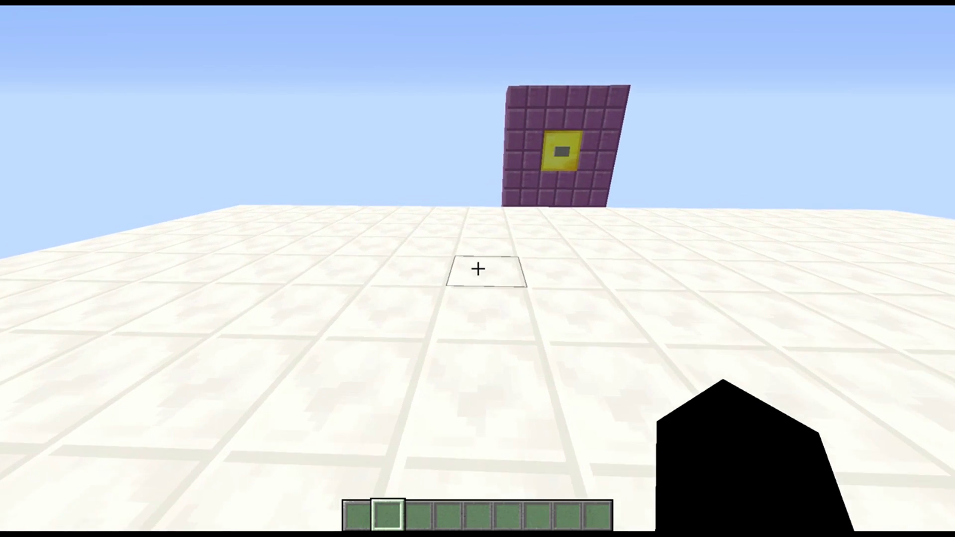
key(w)
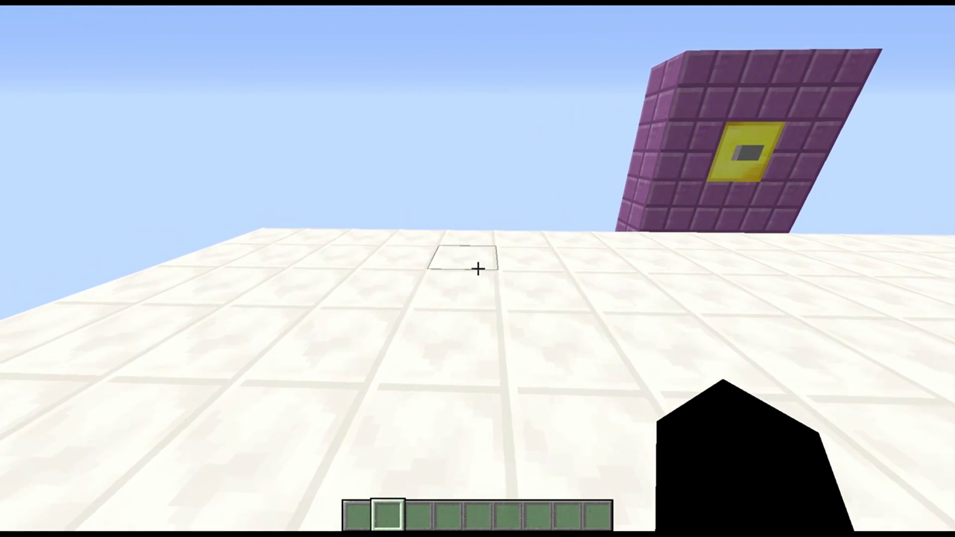
key(w)
key(a)
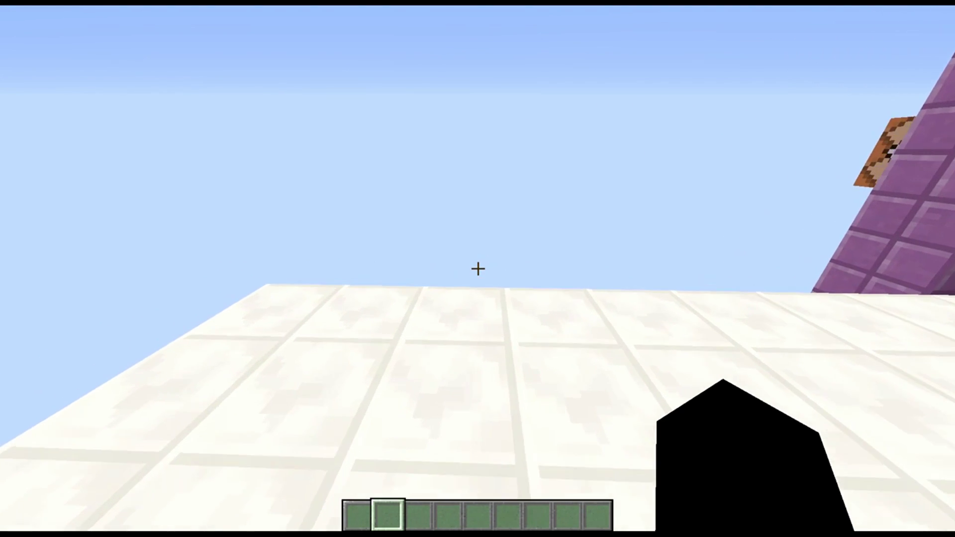
key(w)
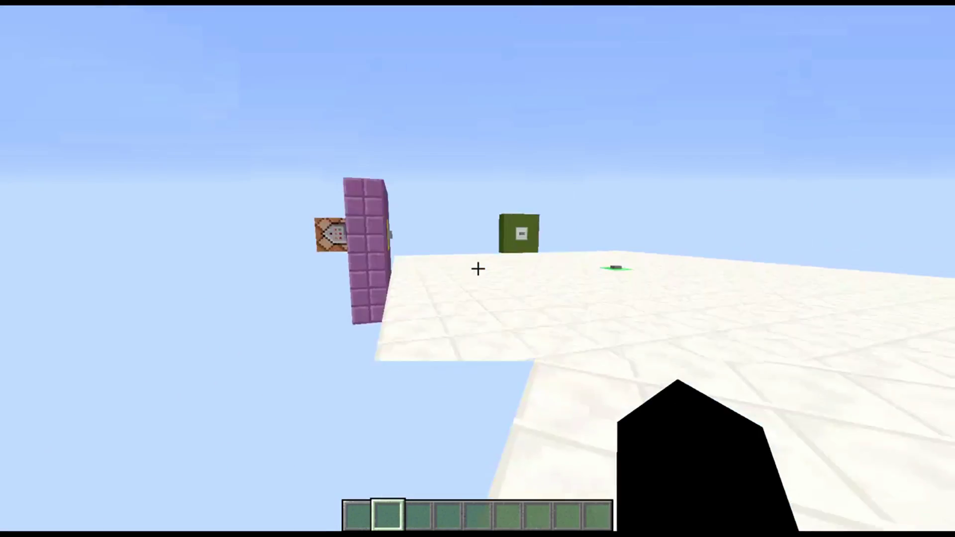
key(w)
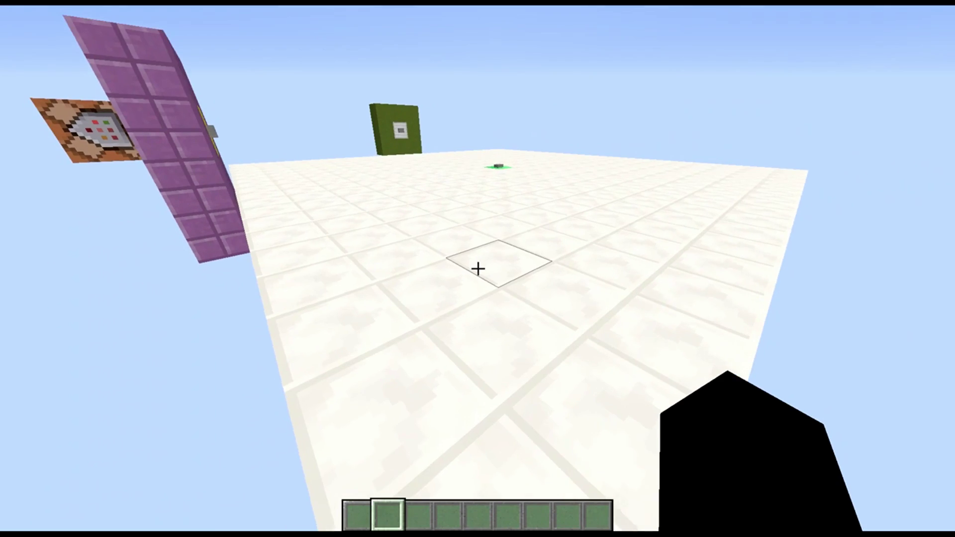
key(w)
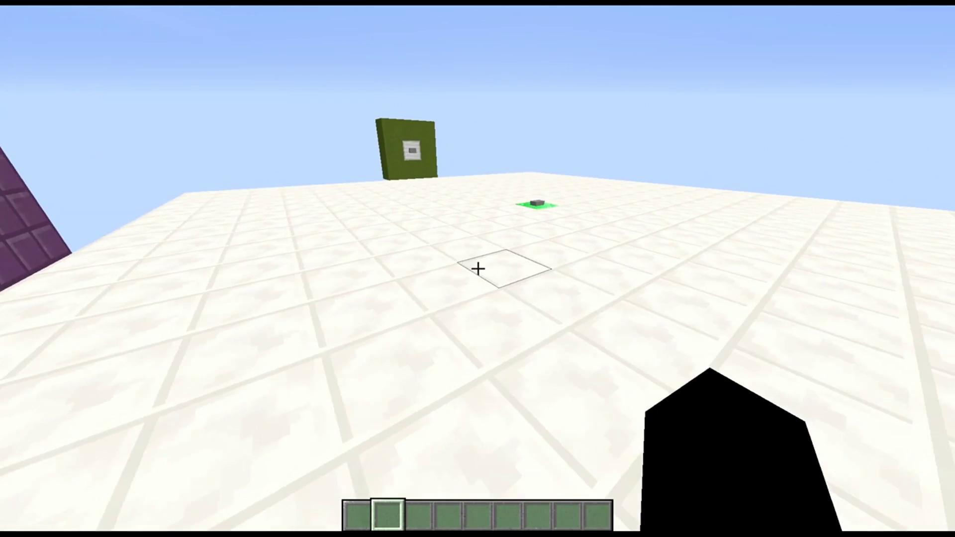
key(d)
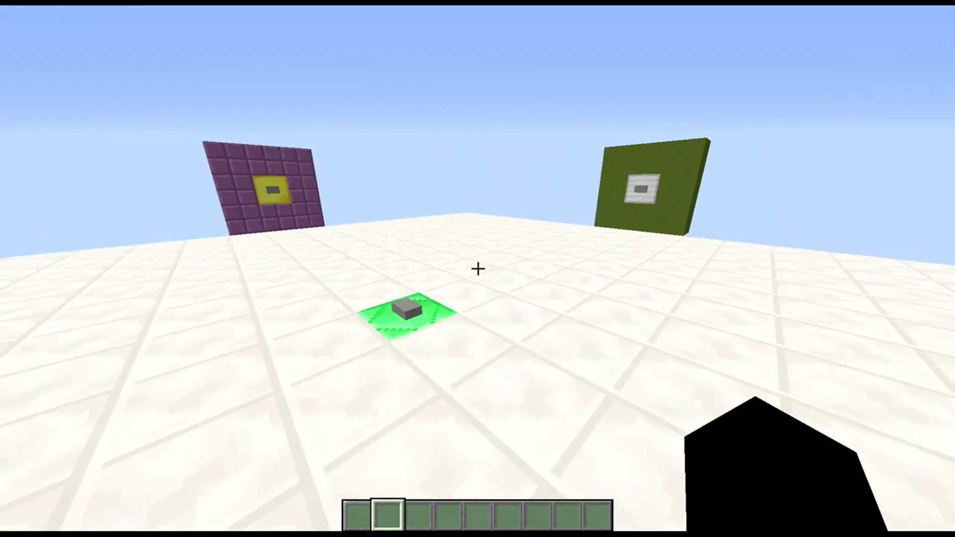
key(w)
key(s)
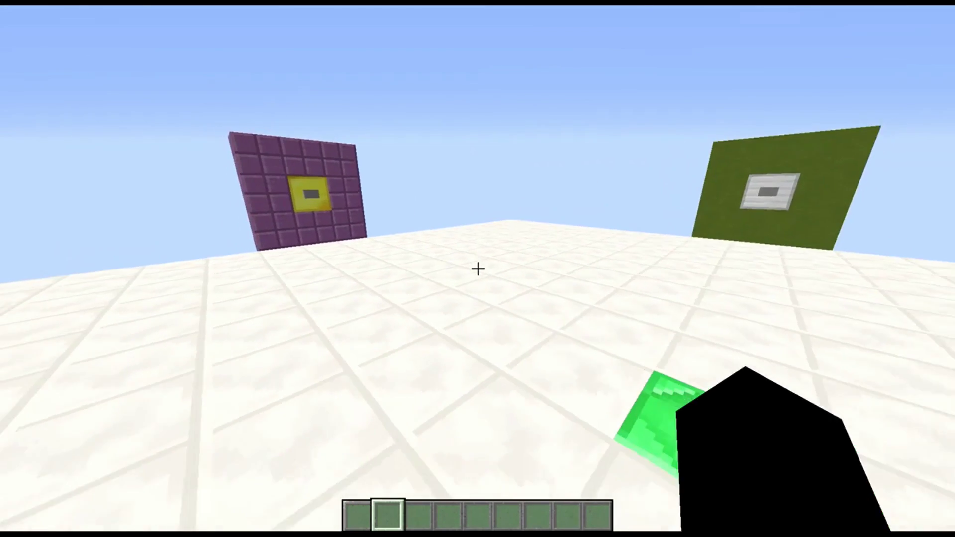
key(w)
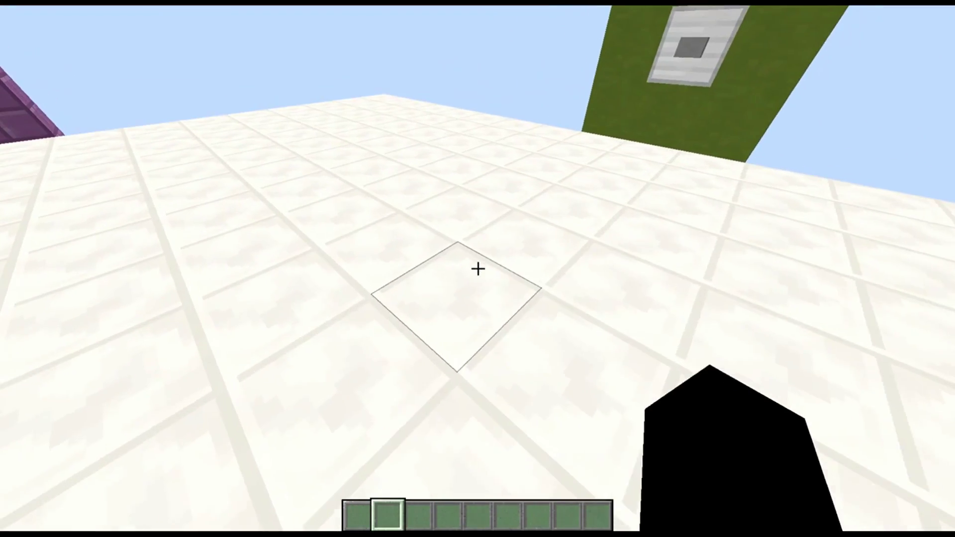
key(s)
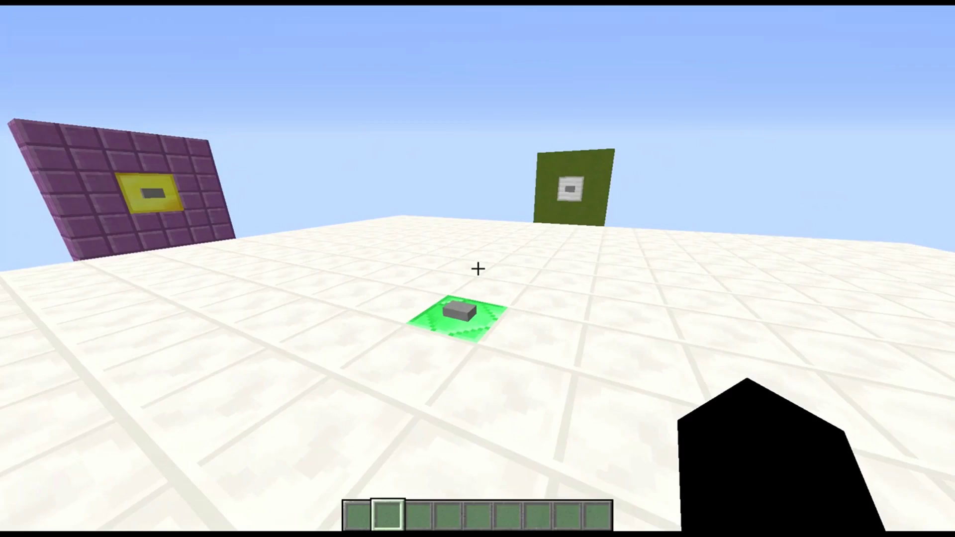
key(w)
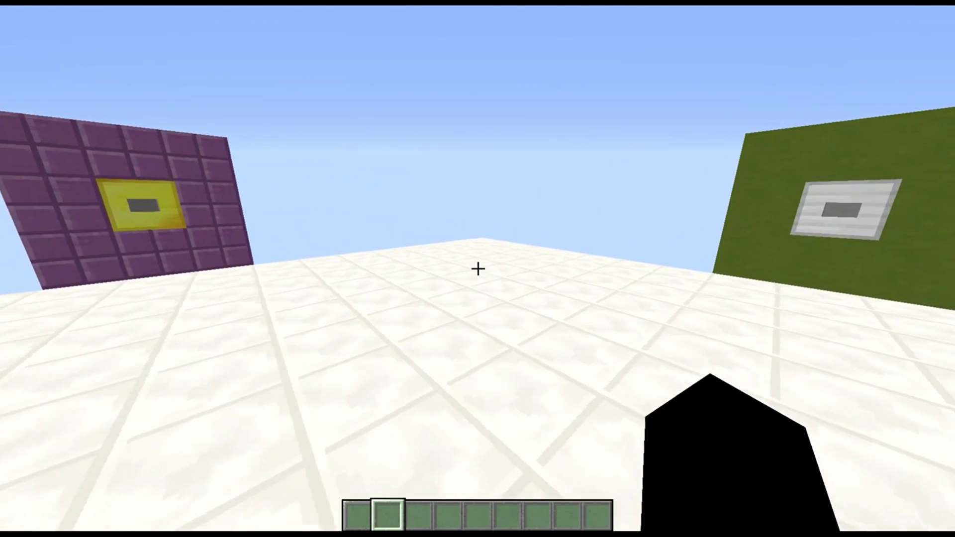
key(s)
key(w)
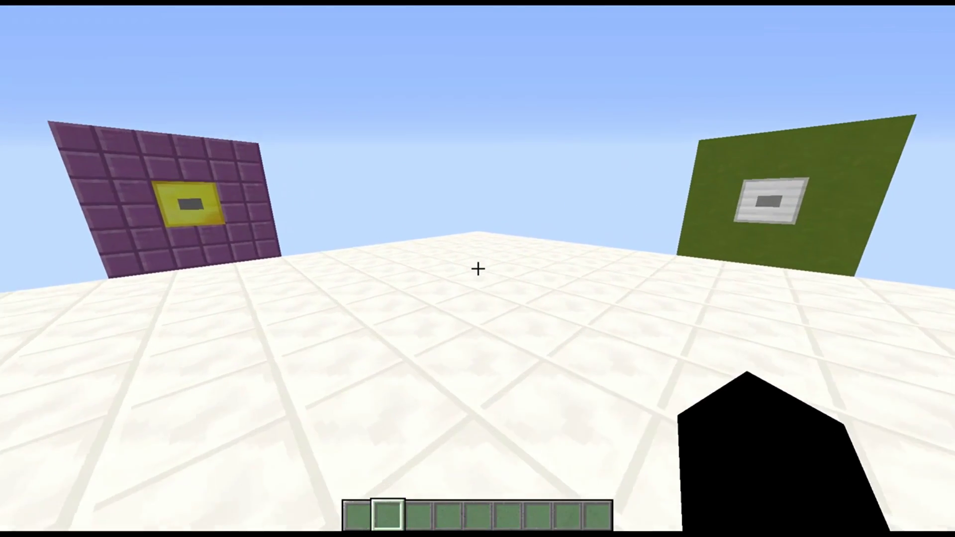
key(a)
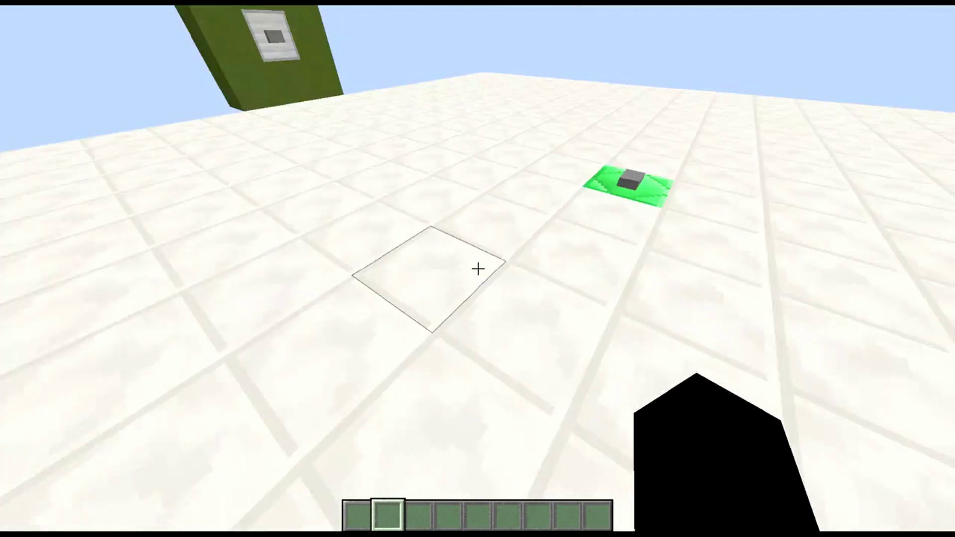
key(s)
key(d)
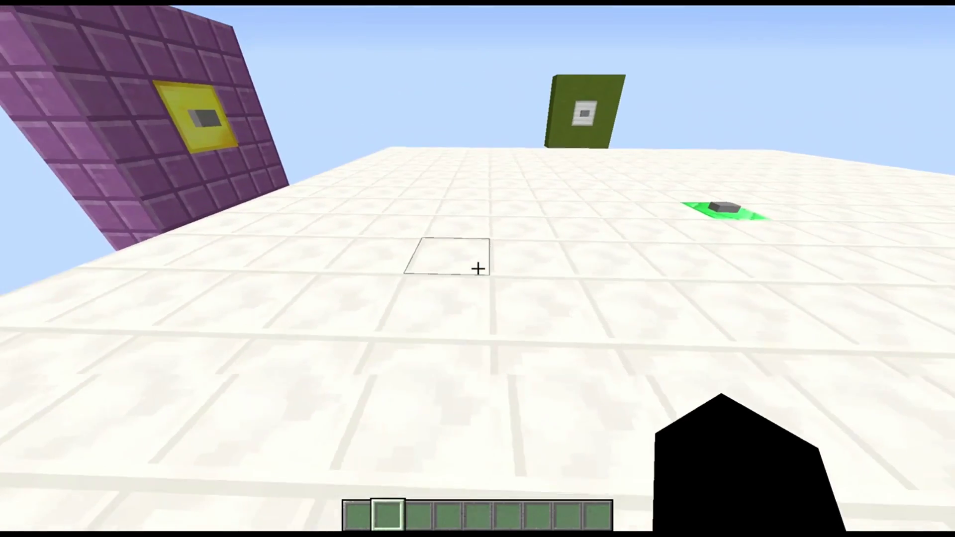
key(w)
key(s)
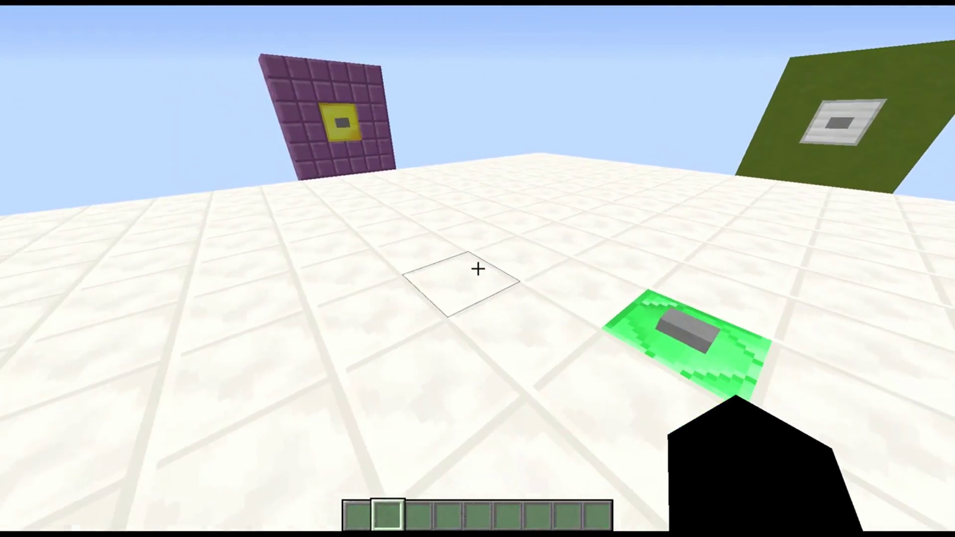
key(3)
key(w)
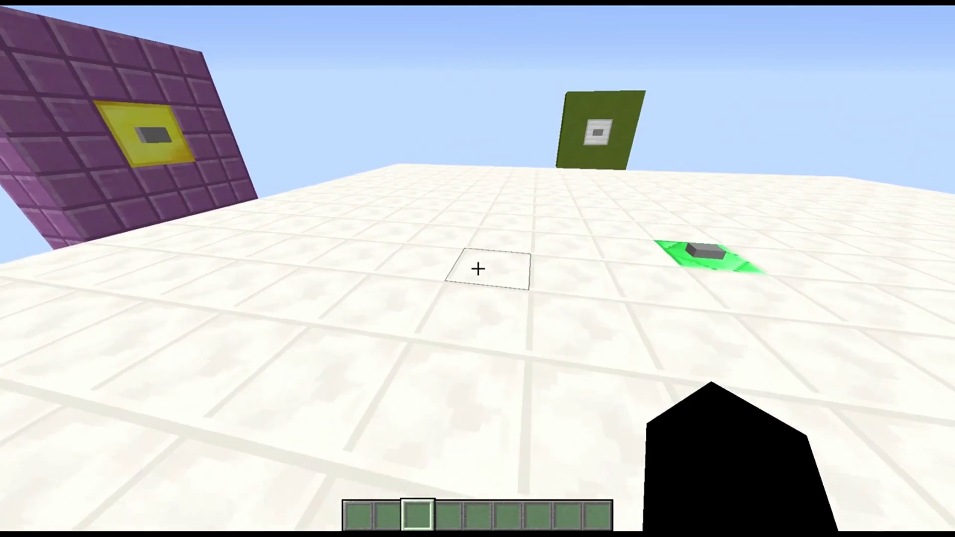
key(s)
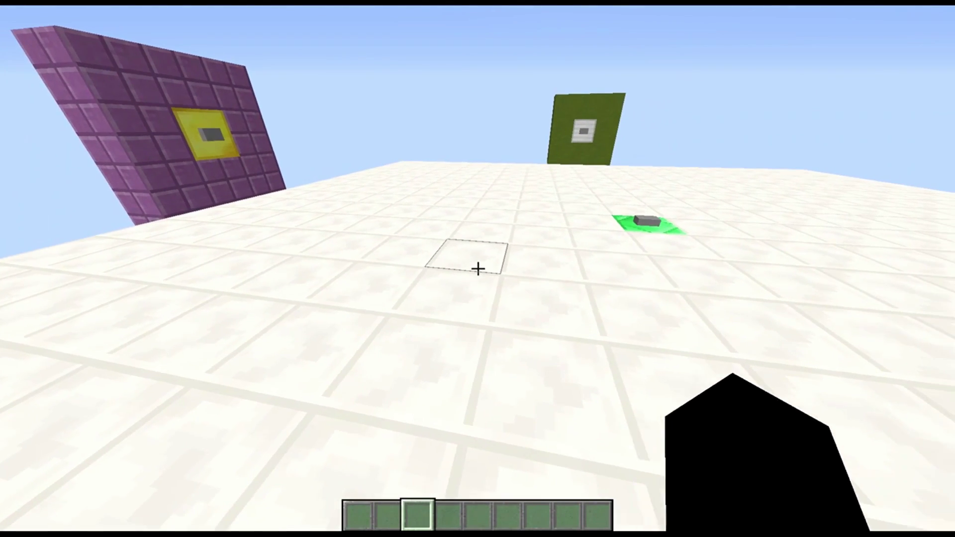
key(d)
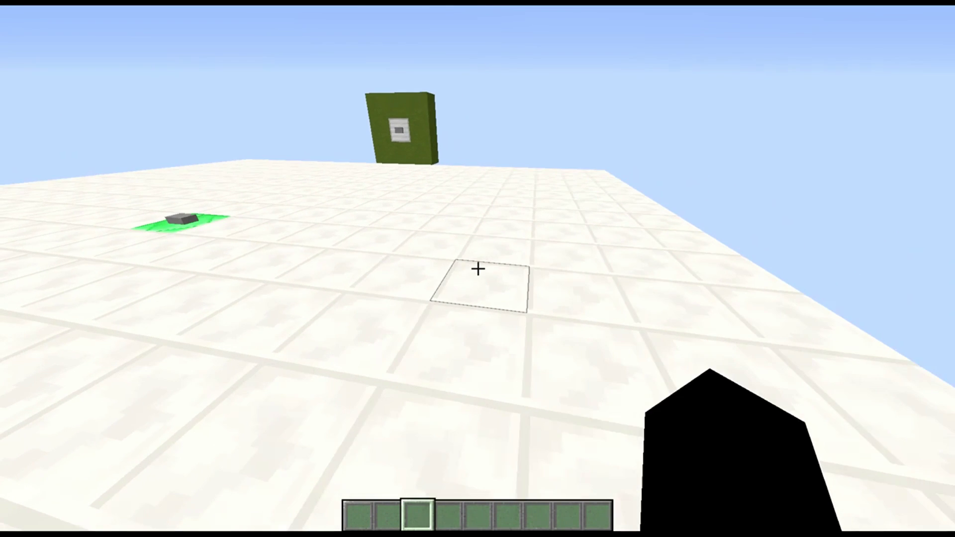
key(w)
key(a)
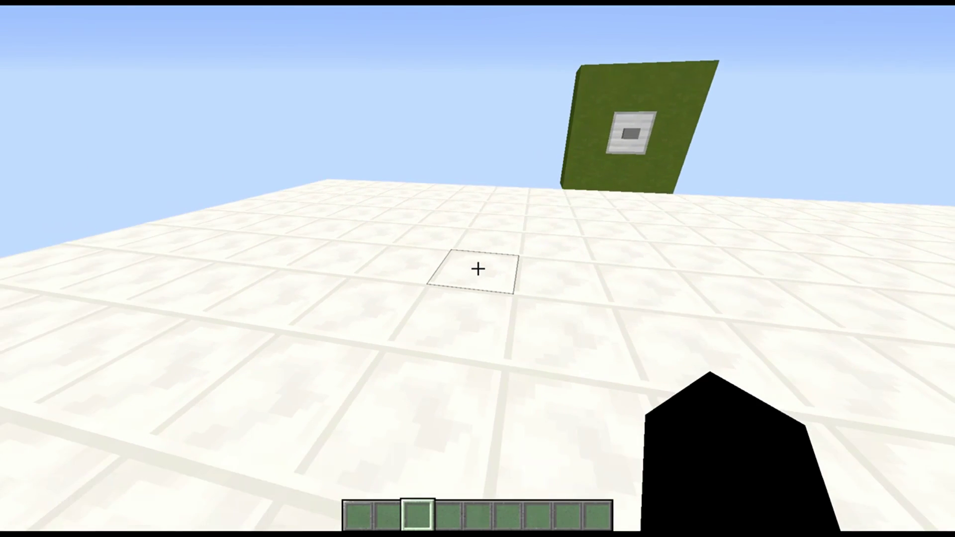
key(s)
key(d)
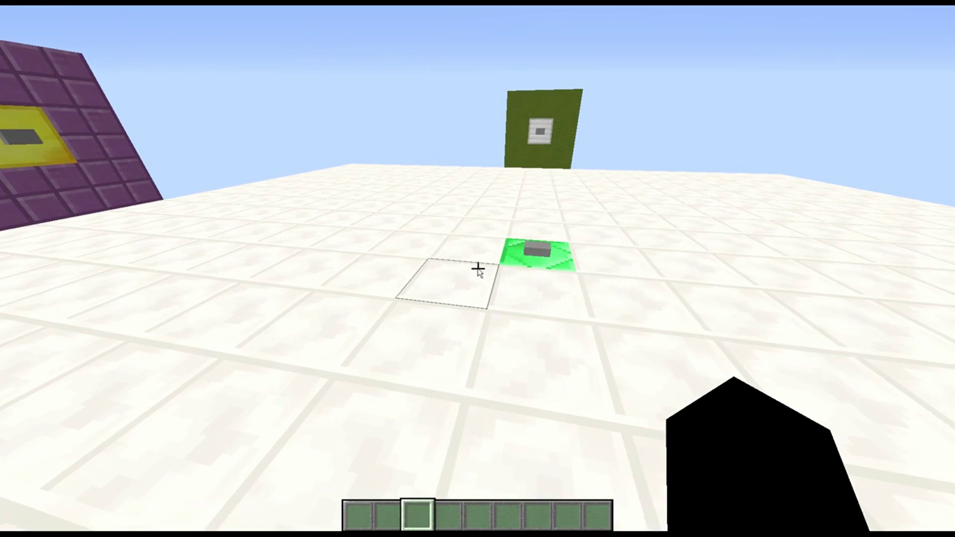
Switch from Minecraft to the web browser and bring up the YouTube comments page to view the loot table request
key(t)
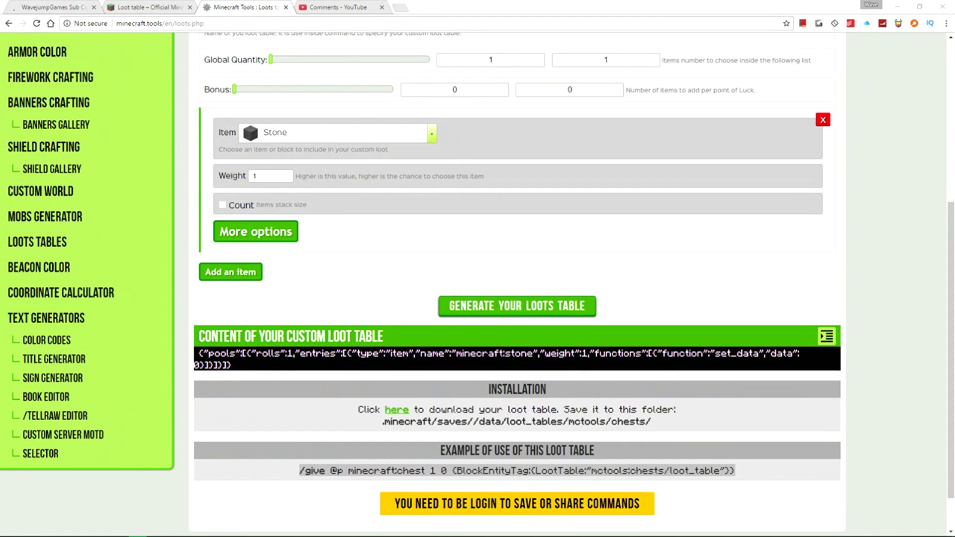
scroll(249, 118, up, 6)
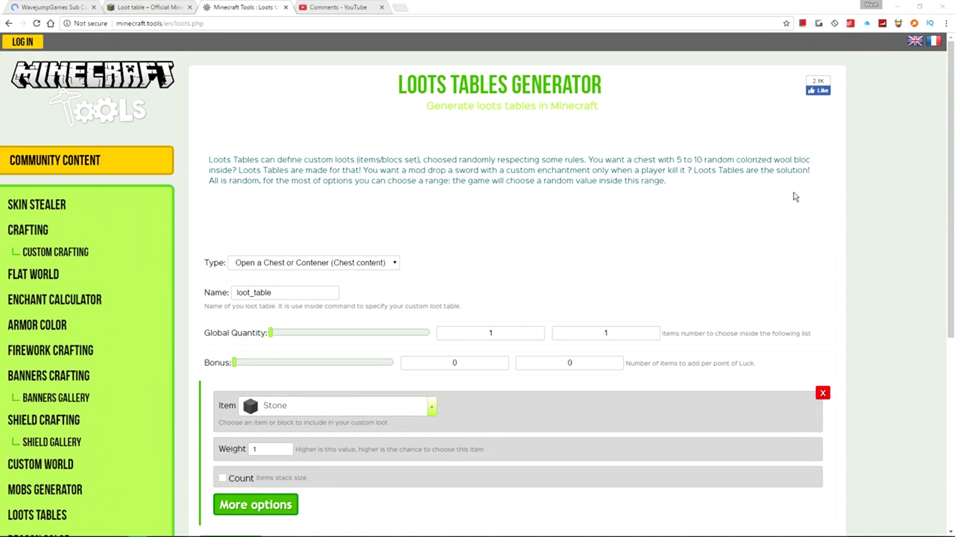
click(343, 7)
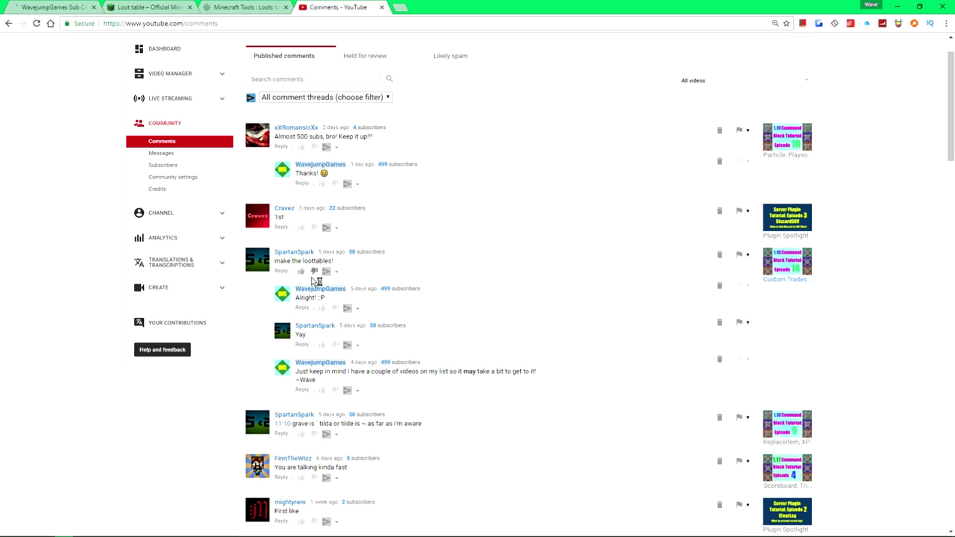
Zoom in on the YouTube comments page and read the viewer's request for loot tables
key(ctrl+plus)
key(ctrl+plus)
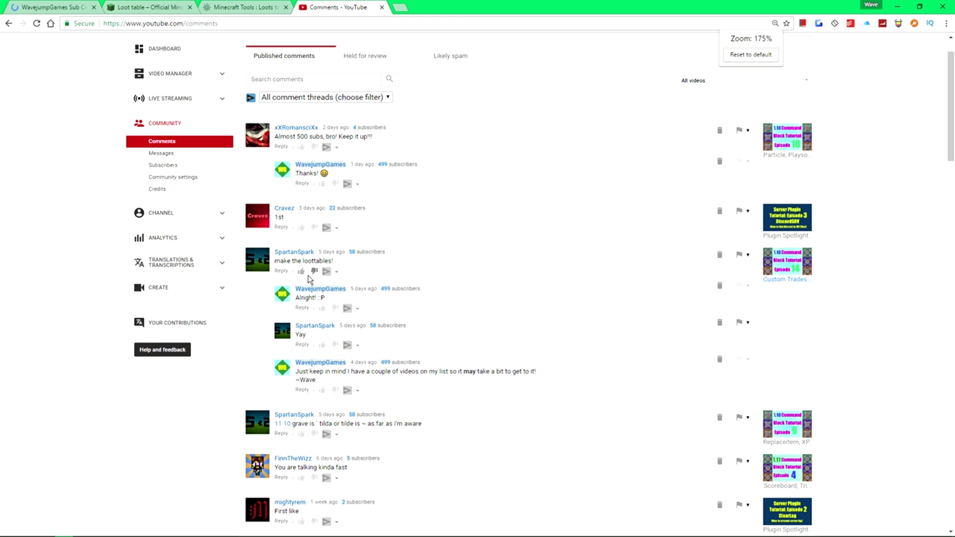
scroll(304, 281, down, 2)
scroll(305, 281, up, 2)
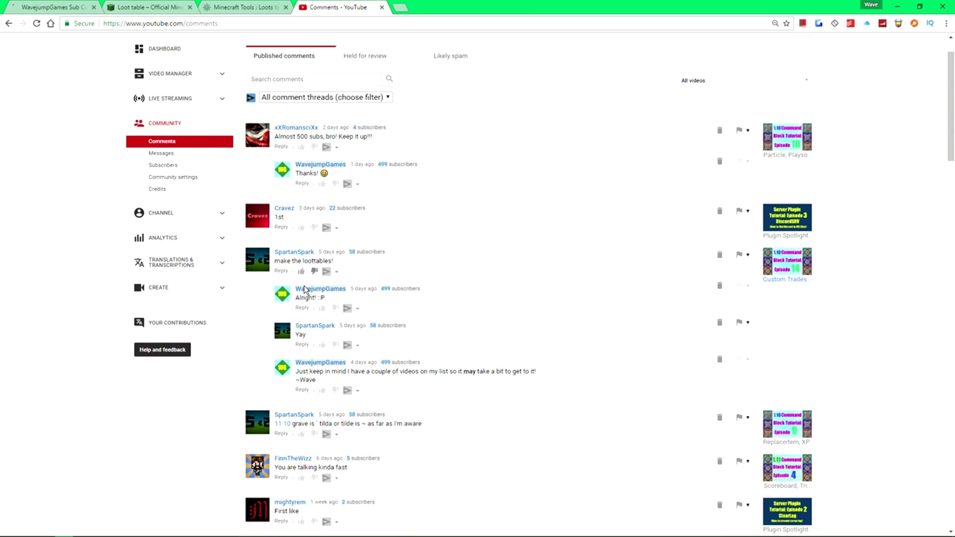
key(ctrl+plus)
key(ctrl+plus)
scroll(289, 299, down, 1)
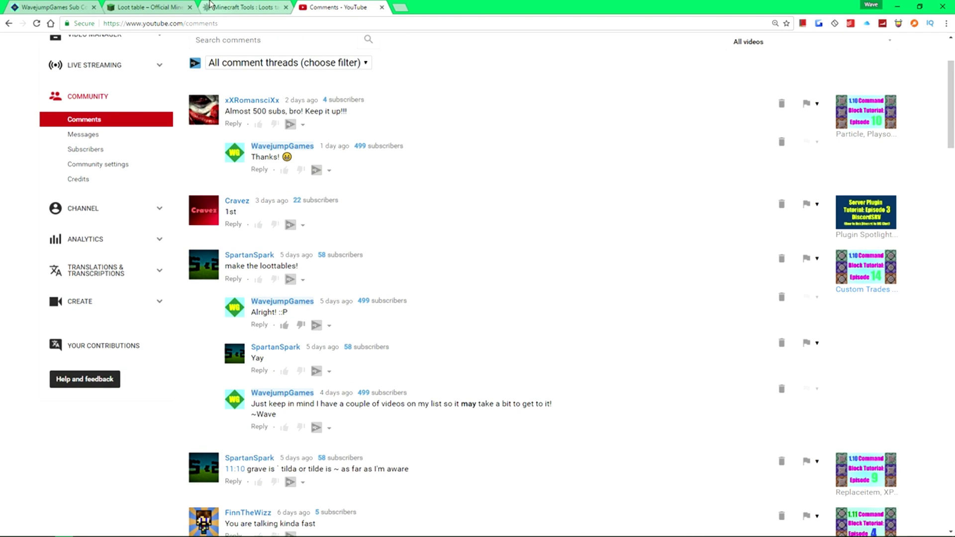
Switch to the Minecraft Tools Loots Tables Generator page and look over its loot type setting and web address
click(204, 5)
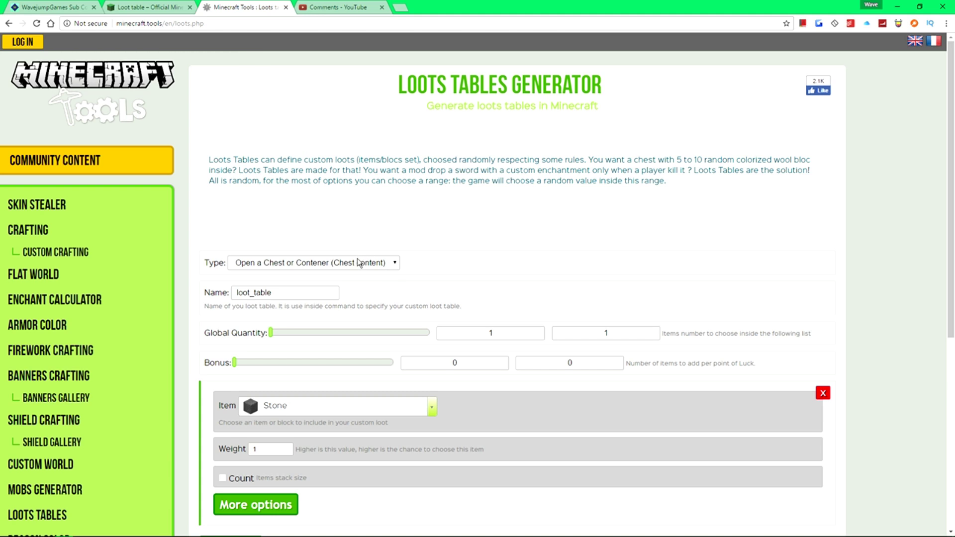
click(359, 263)
click(351, 248)
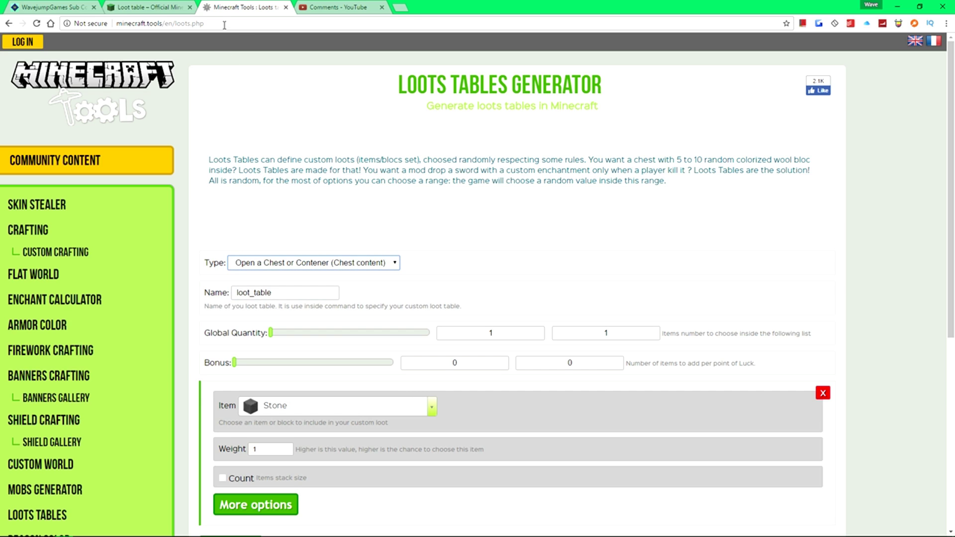
click(224, 24)
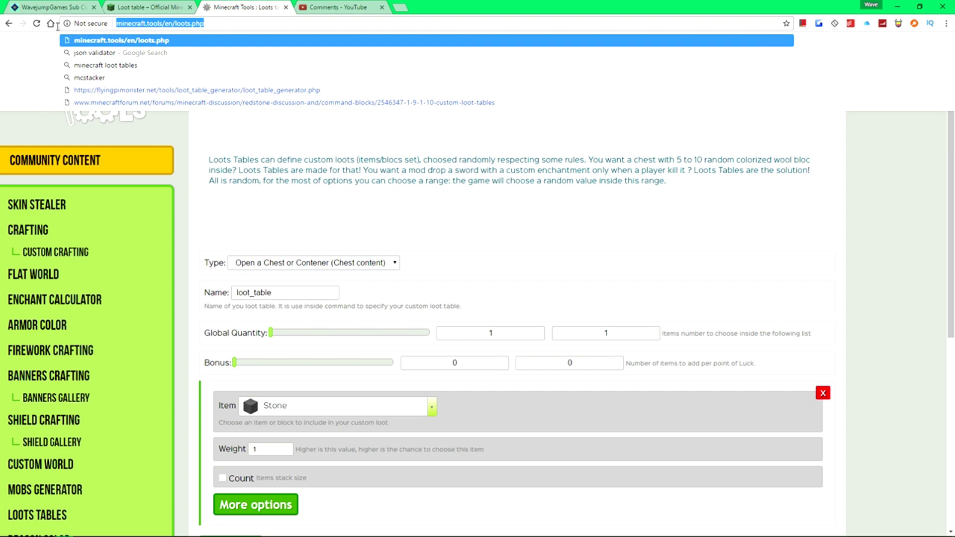
click(230, 247)
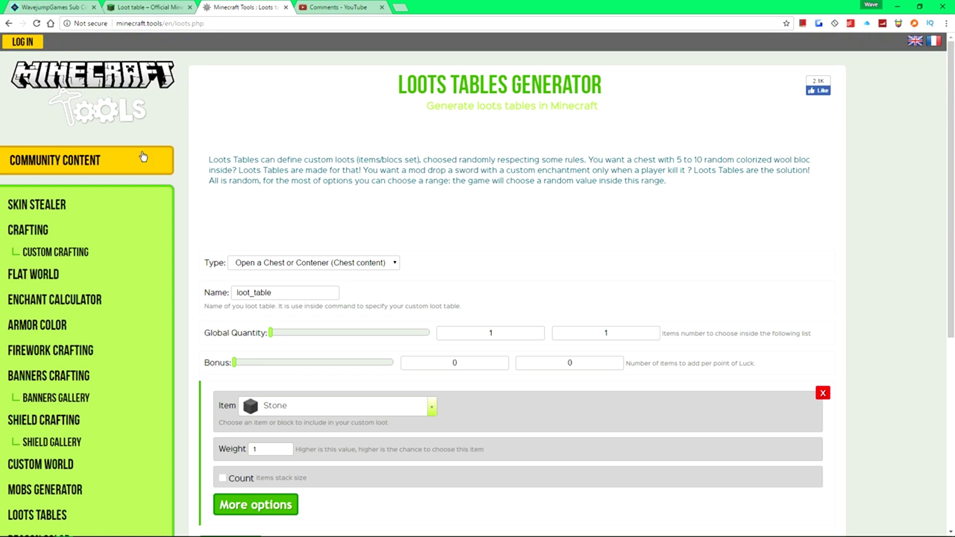
click(63, 4)
click(249, 7)
Keep the type as Open a Chest or Contener (Chest content) and name the loot table video_container
click(305, 265)
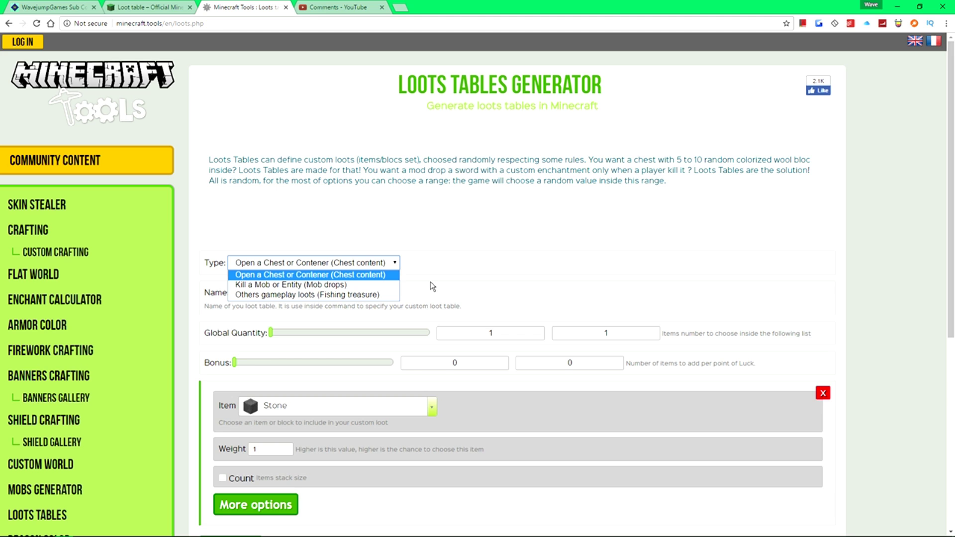
click(359, 282)
scroll(405, 196, down, 3)
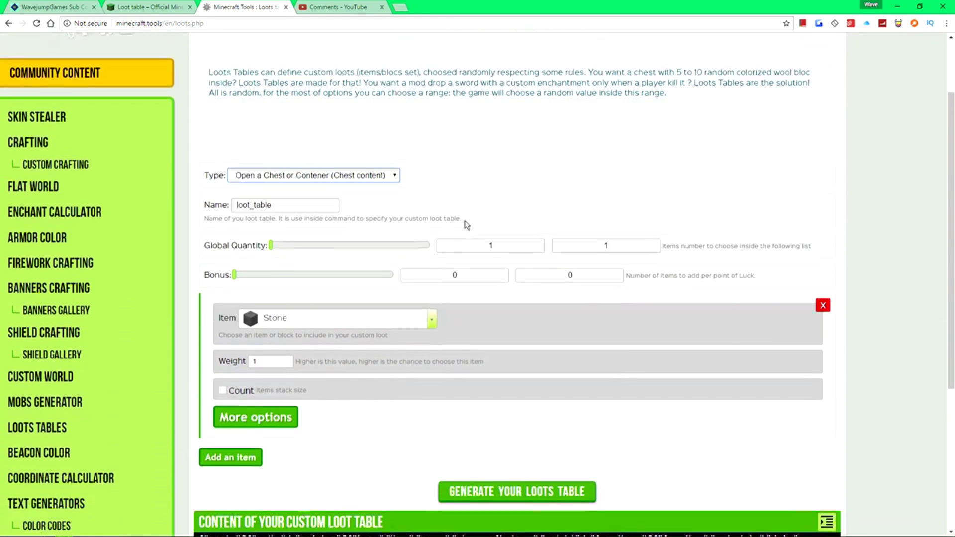
drag(299, 142, 212, 146)
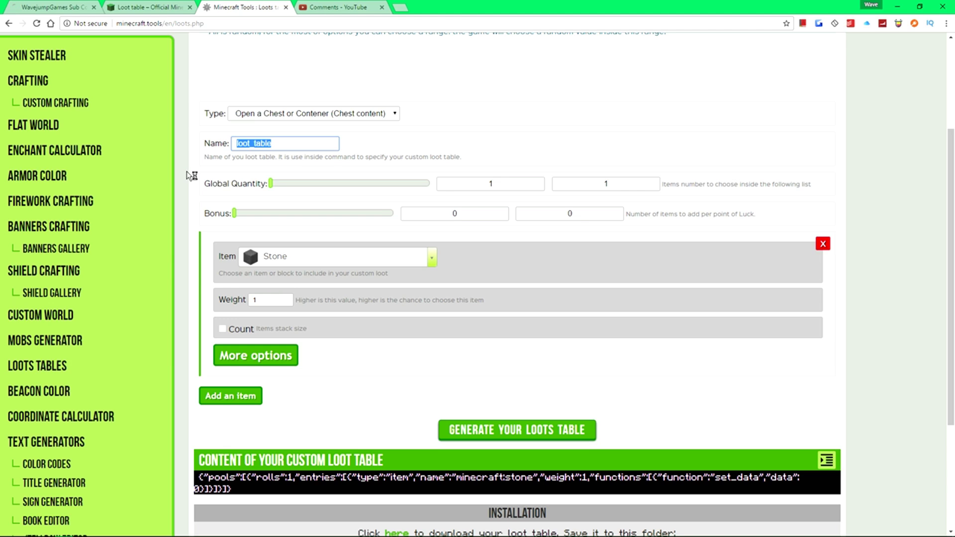
text(video_container)
click(627, 112)
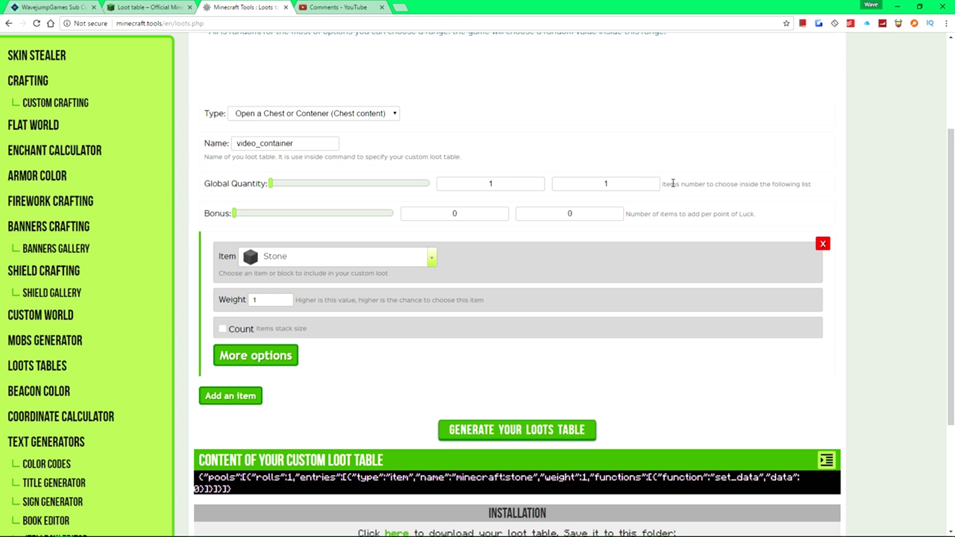
Set the Global Quantity range to 1–27 and the Bonus range to 0–27 for the loot table
drag(666, 185, 764, 190)
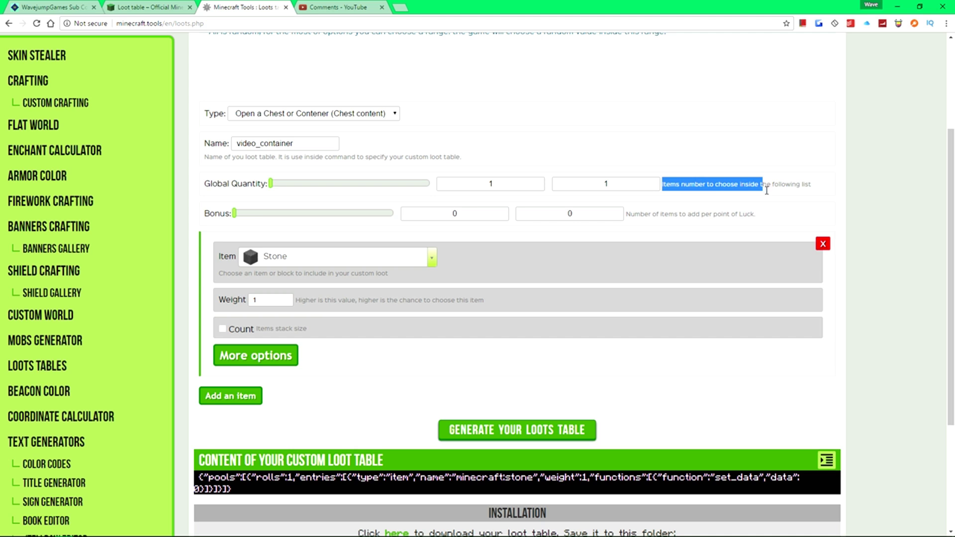
click(768, 194)
scroll(692, 208, down, 1)
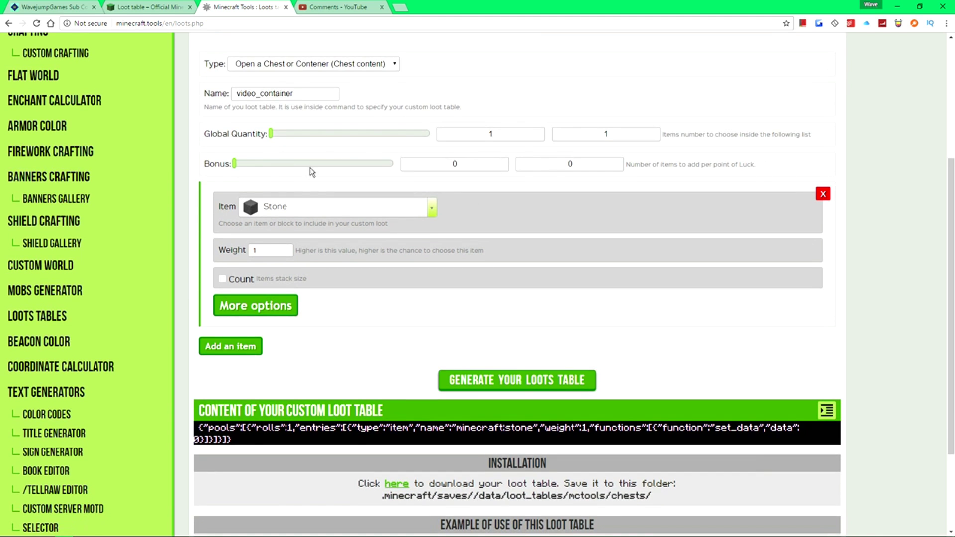
scroll(340, 159, up, 1)
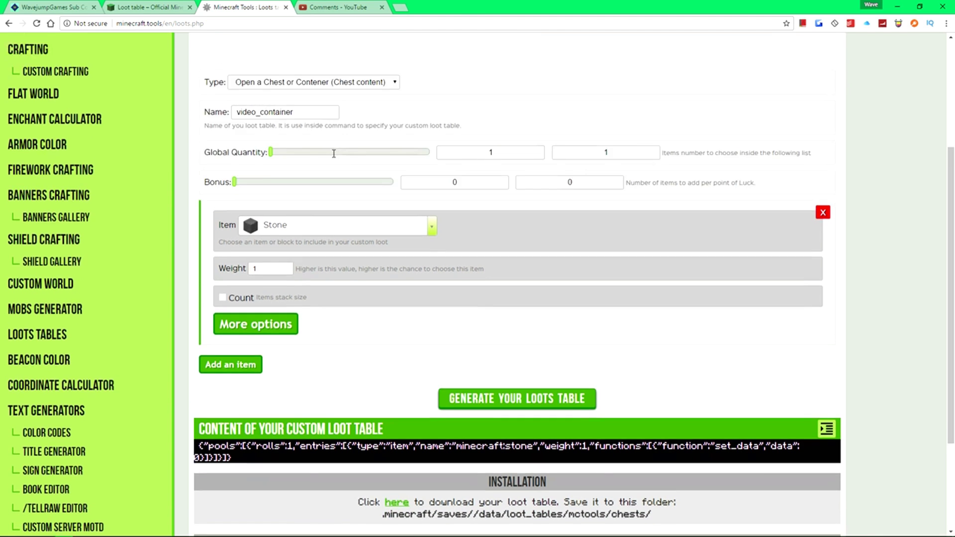
drag(235, 213, 392, 217)
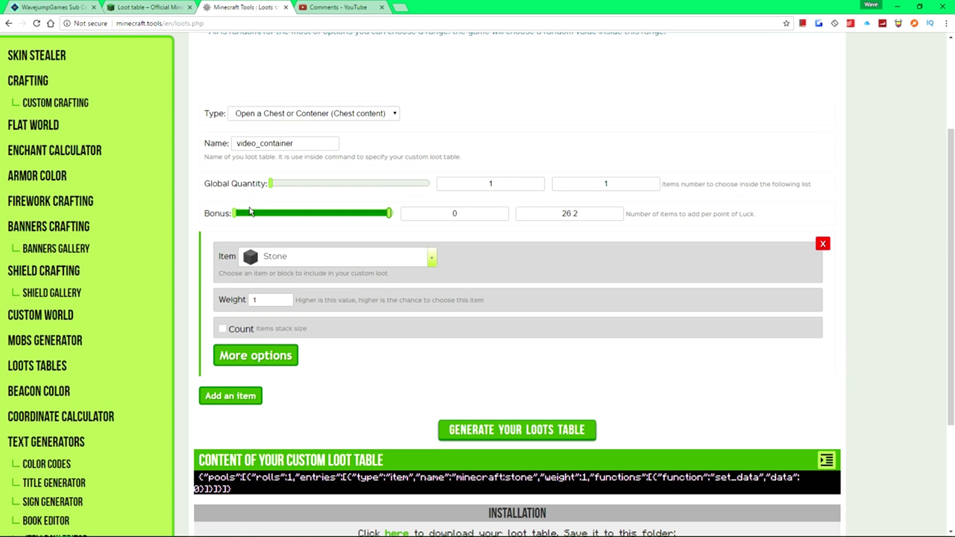
drag(250, 211, 222, 209)
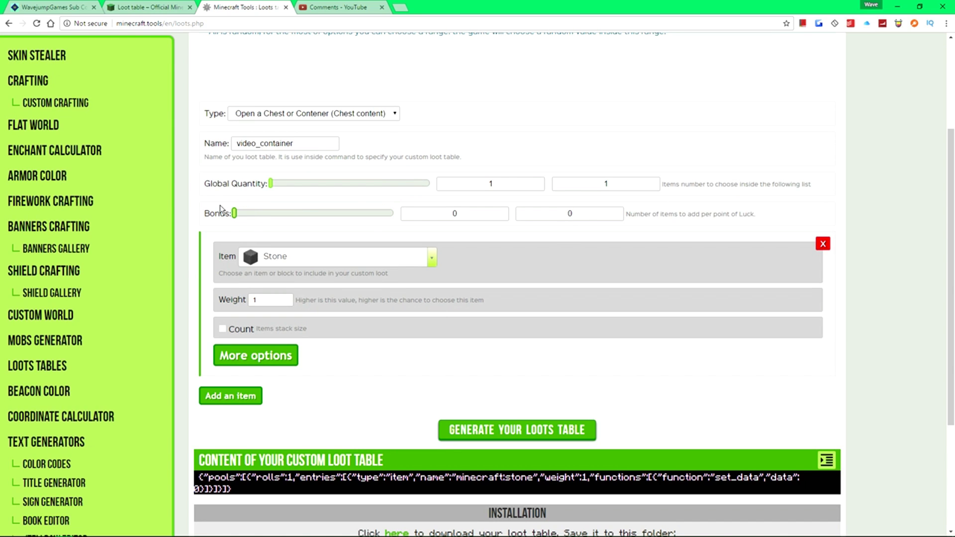
click(252, 213)
drag(271, 184, 453, 185)
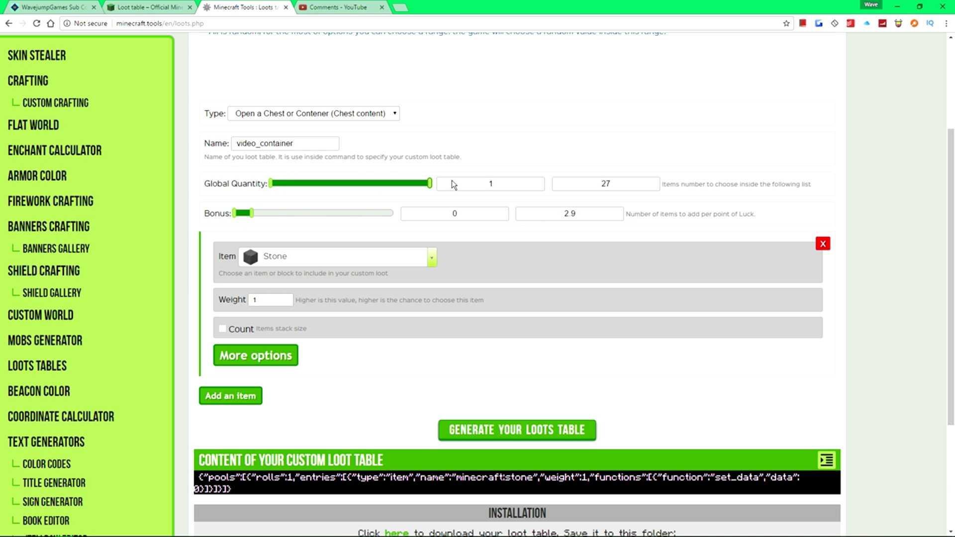
drag(252, 213, 455, 238)
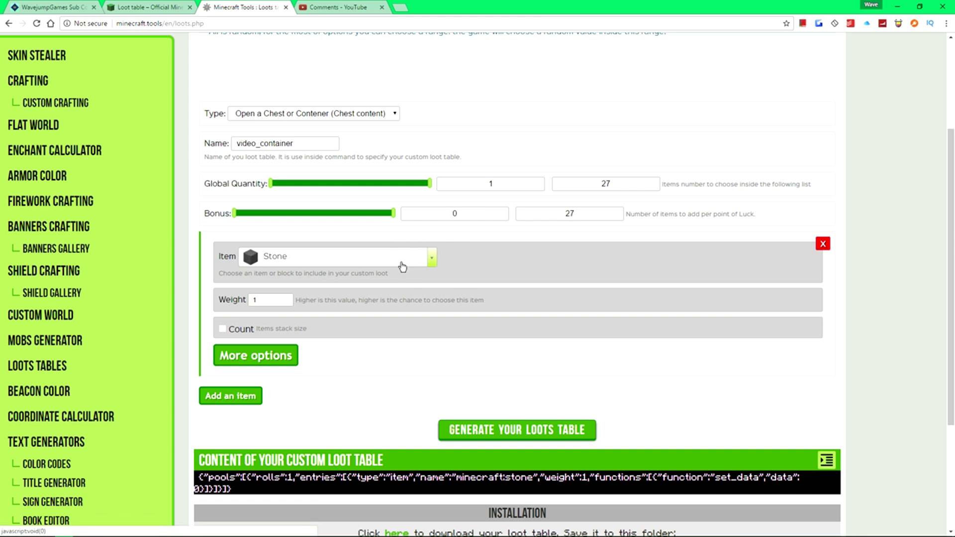
Search the item list for diamond and set the loot item to Block of Diamond
click(431, 259)
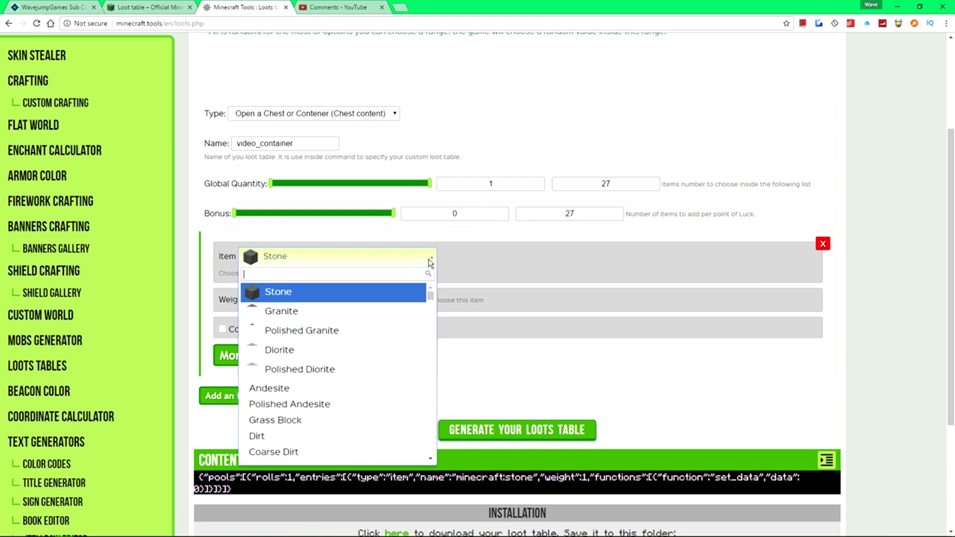
click(428, 259)
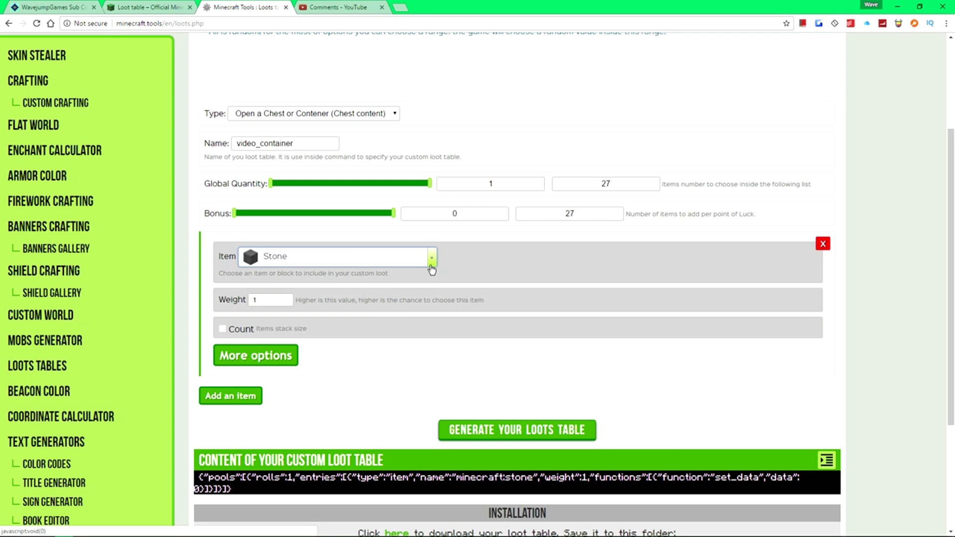
click(423, 260)
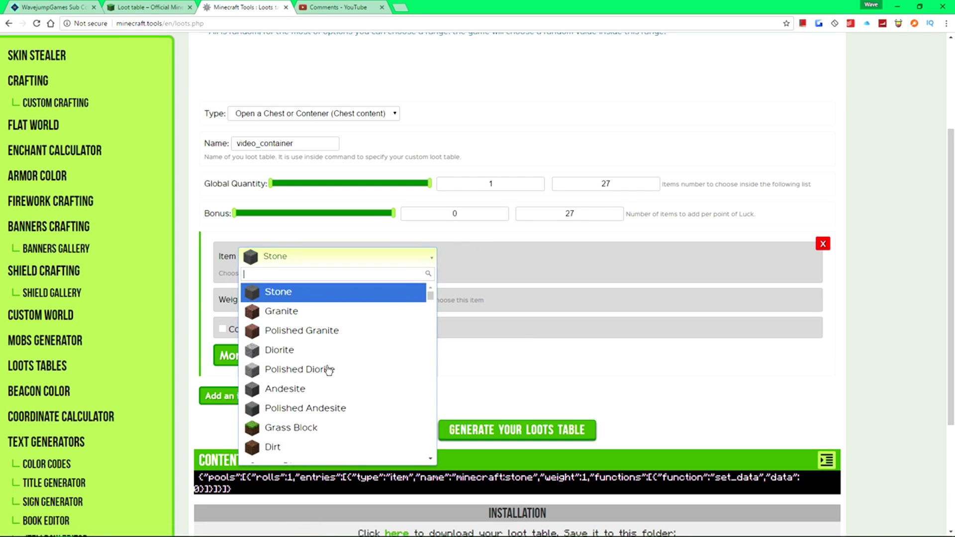
scroll(329, 378, down, 10)
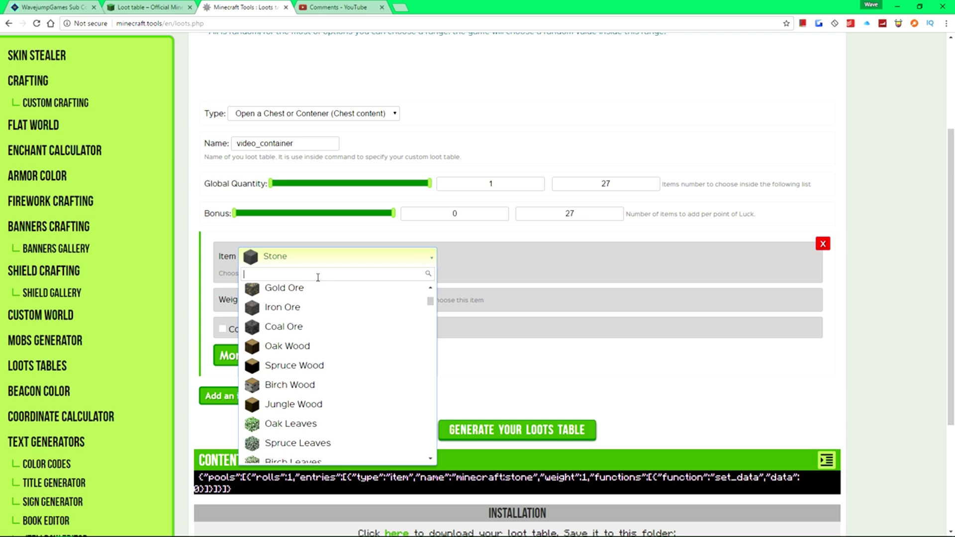
text(diamond block)
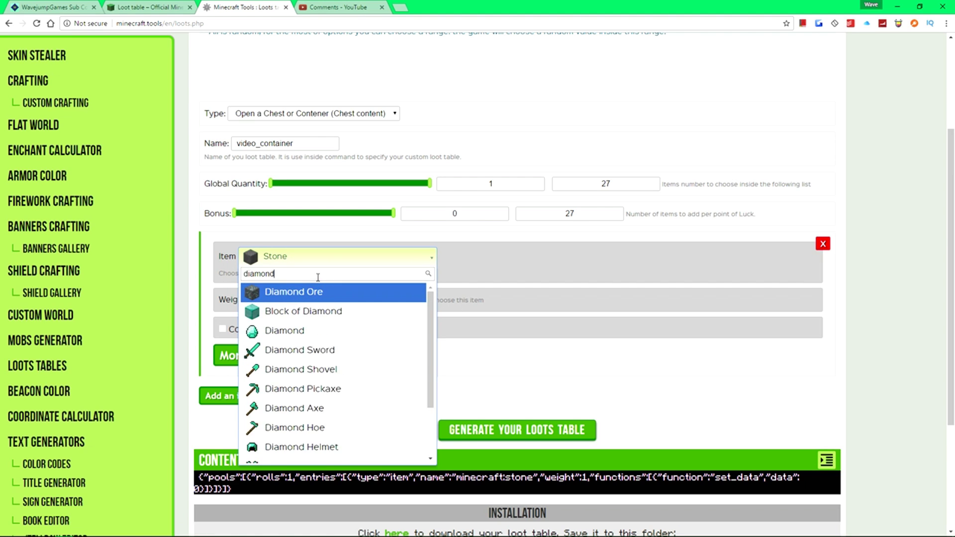
key(BackSpace)
key(BackSpace)
key(BackSpace)
key(BackSpace)
key(BackSpace)
key(BackSpace)
text(_)
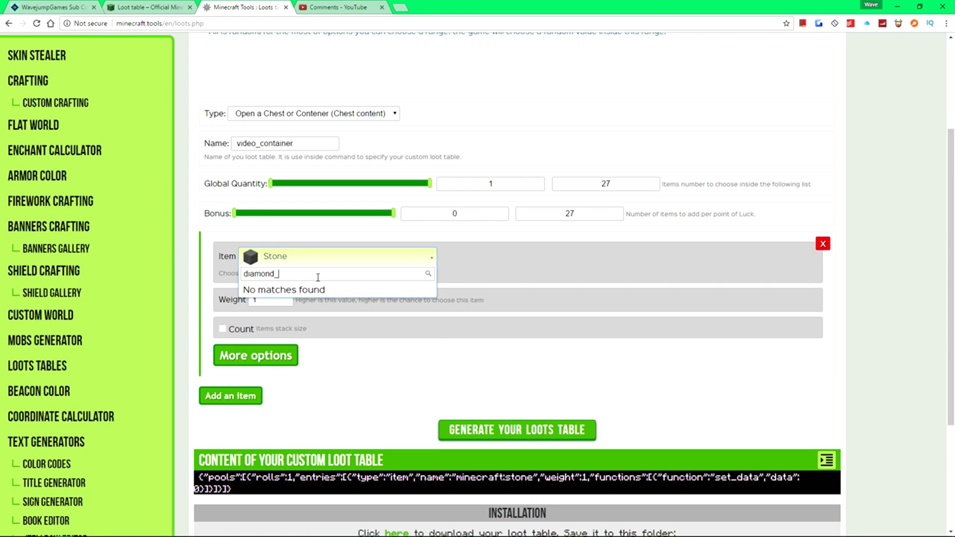
key(BackSpace)
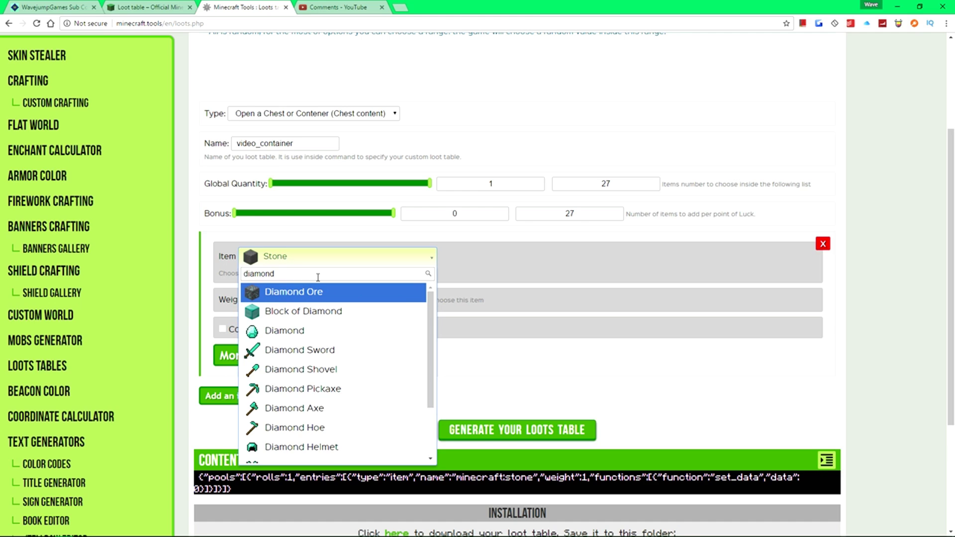
click(297, 317)
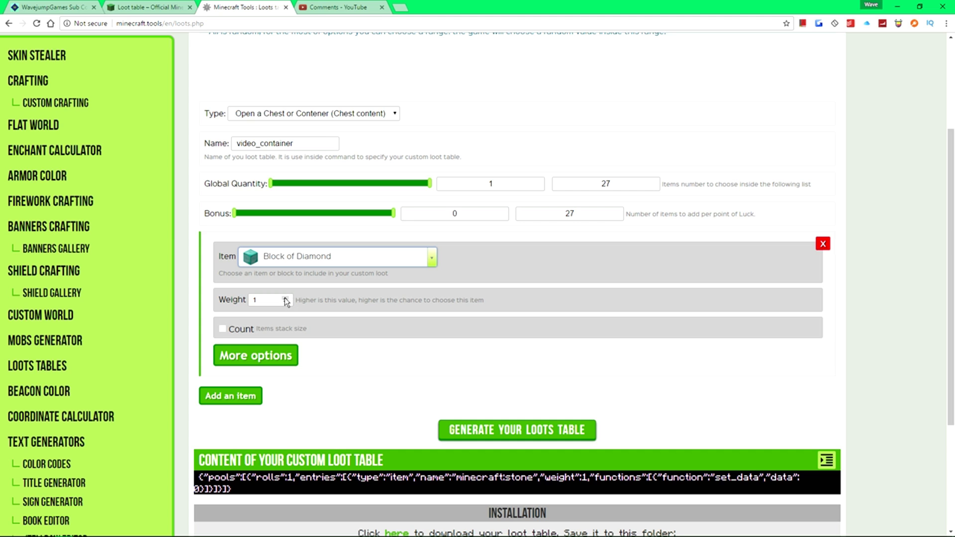
Show more options for the Block of Diamond, enable Count and set its stack size range to 1–7
click(236, 365)
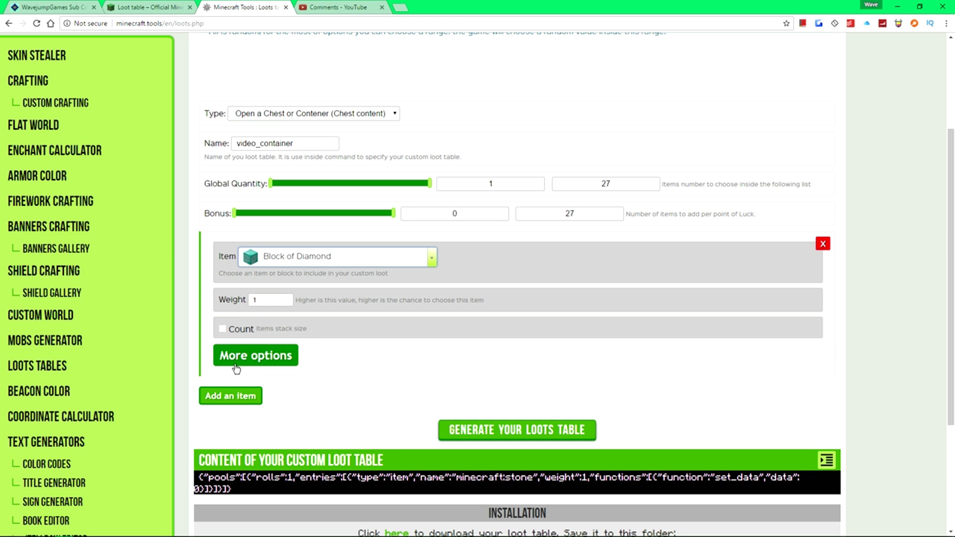
scroll(260, 364, down, 3)
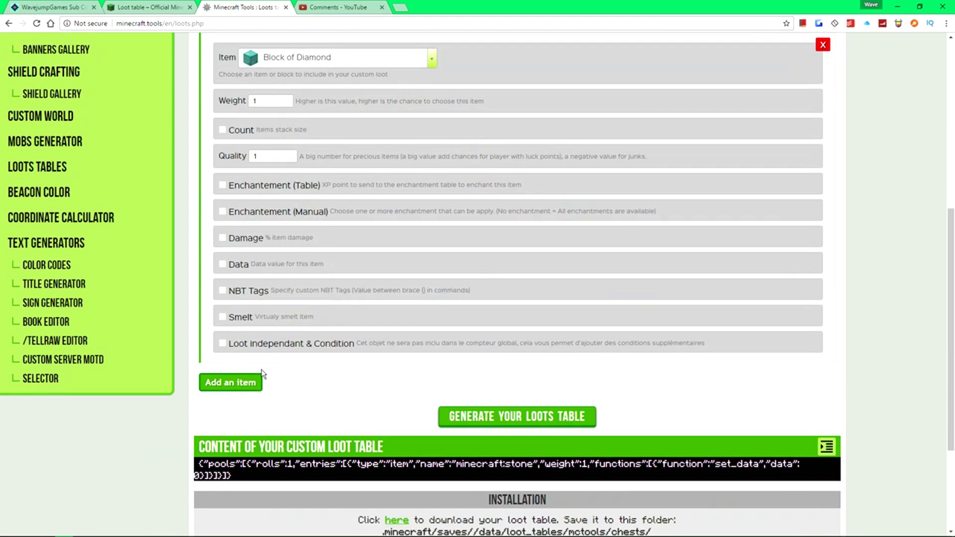
scroll(257, 378, up, 2)
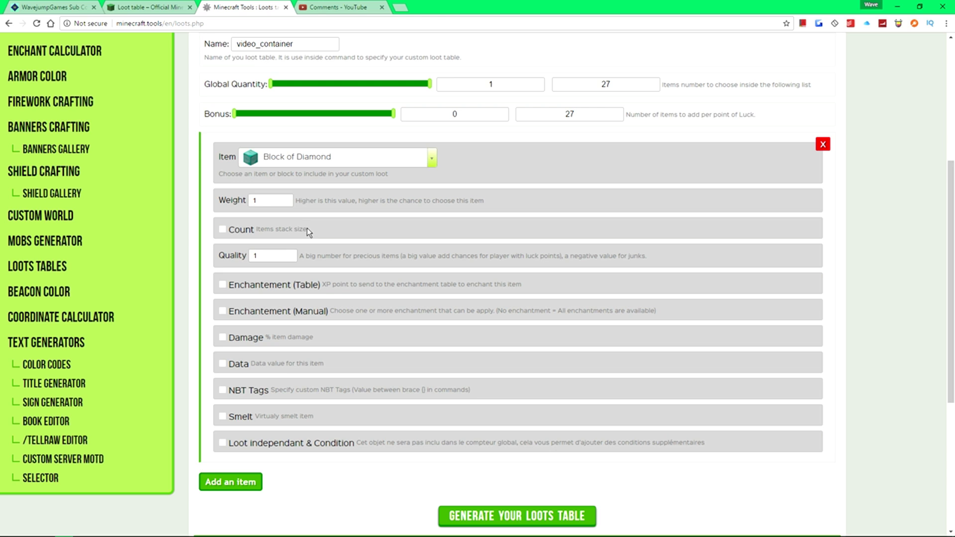
click(246, 231)
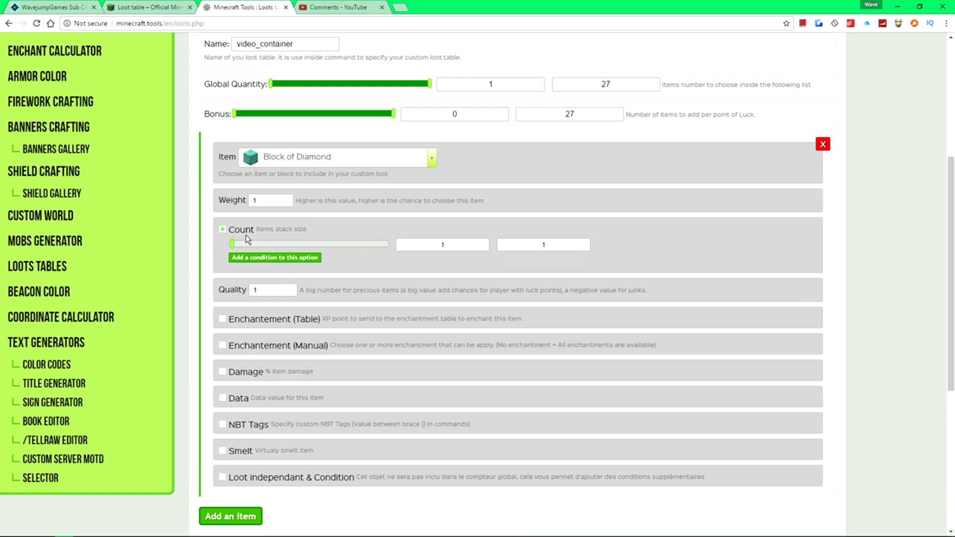
drag(238, 243, 247, 247)
Try adding a Chance condition to the Block of Diamond's Count option, and remove the condition again
click(288, 257)
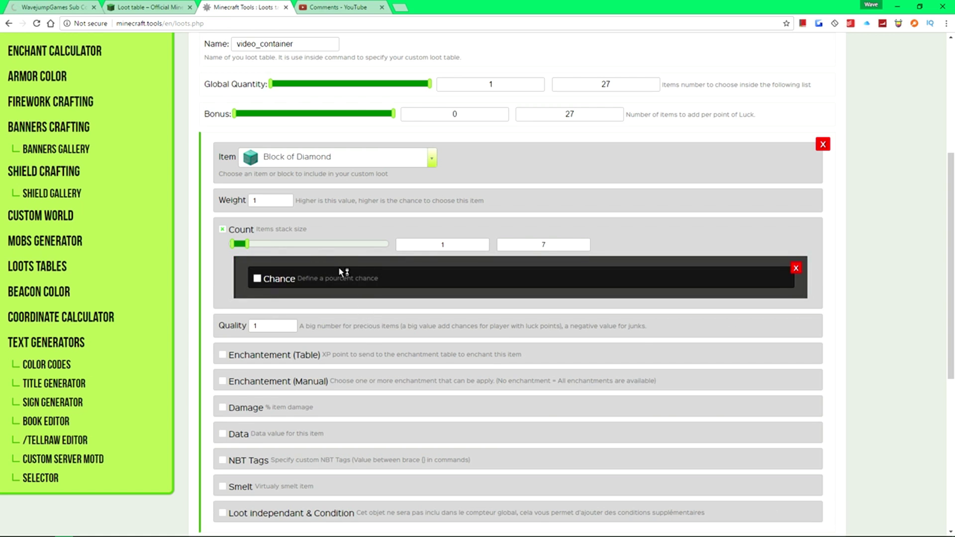
click(273, 279)
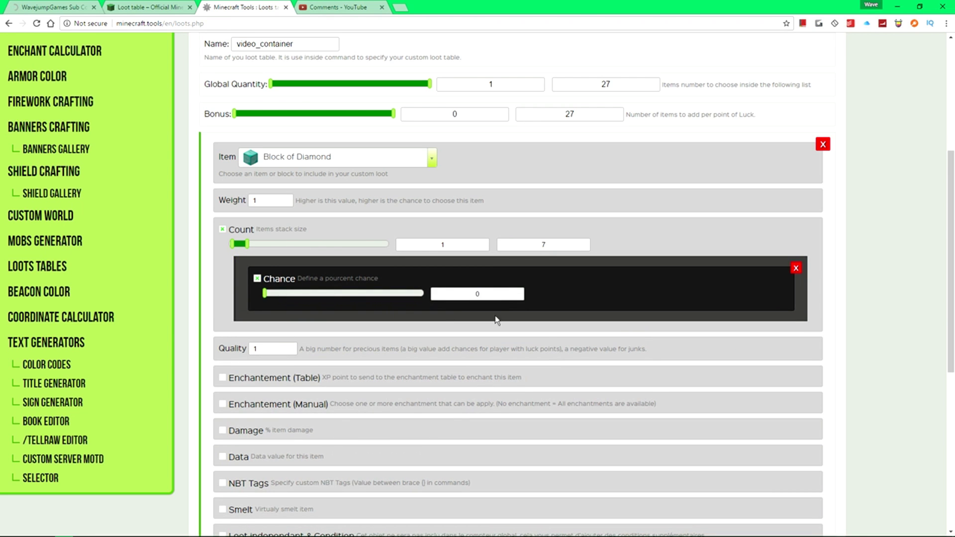
click(796, 268)
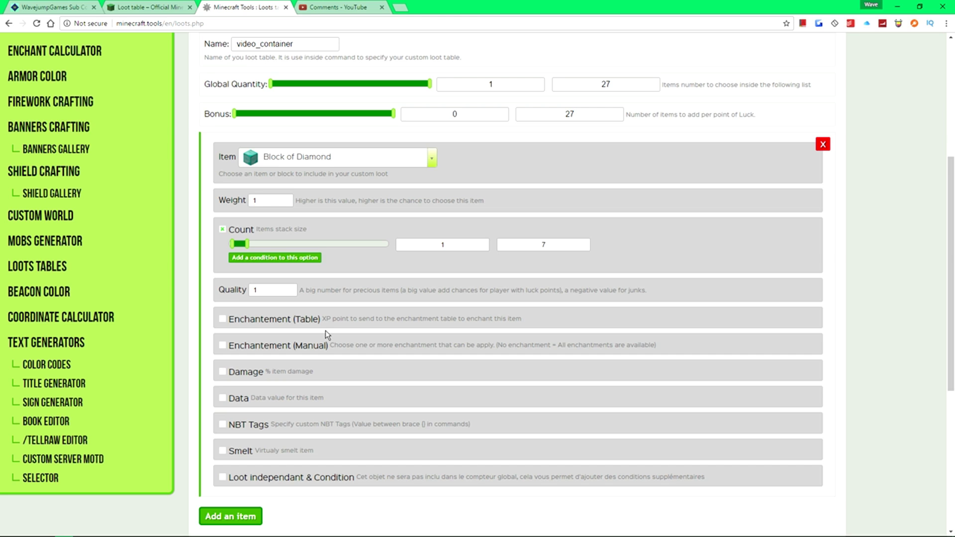
Browse the manual enchantments offered for the Block of Diamond, and disable the manual enchantment option again
click(267, 352)
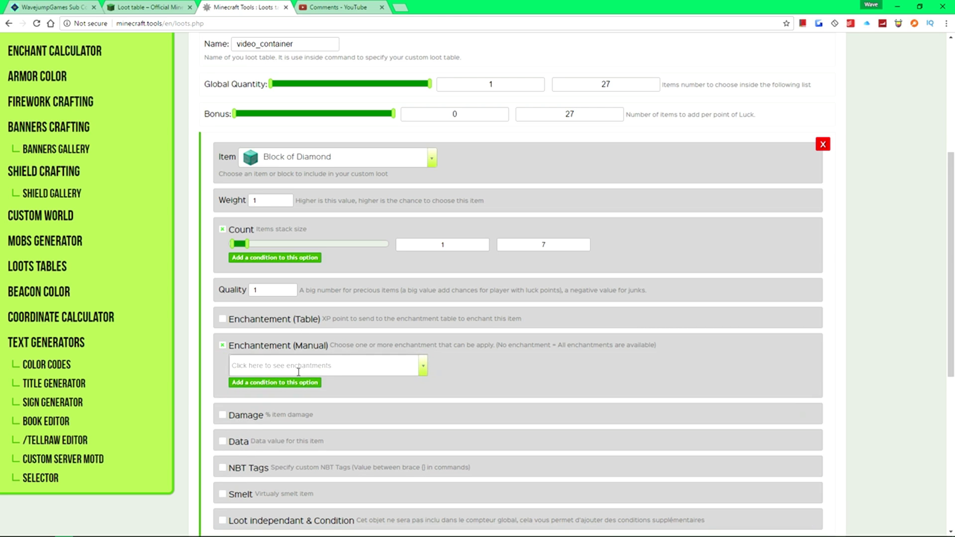
click(422, 374)
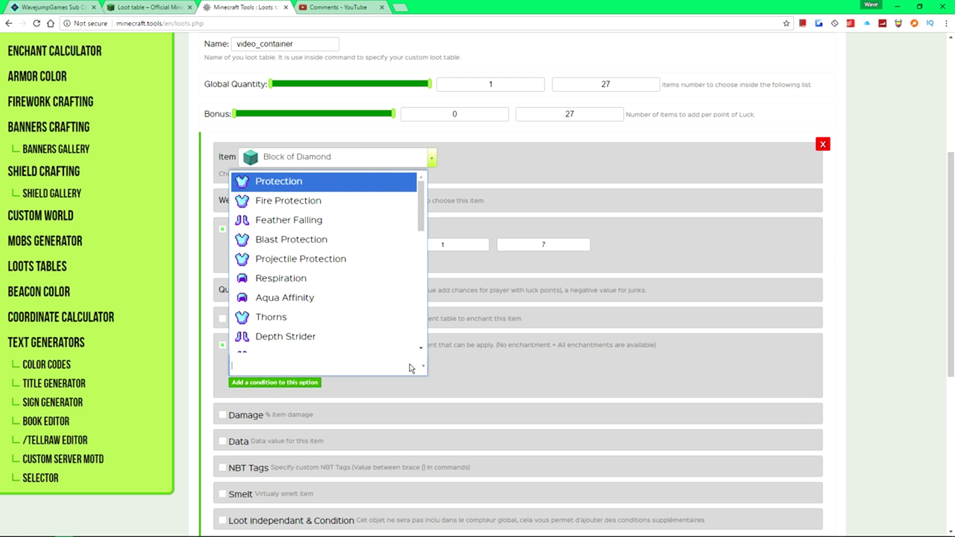
scroll(334, 304, down, 2)
scroll(336, 305, down, 3)
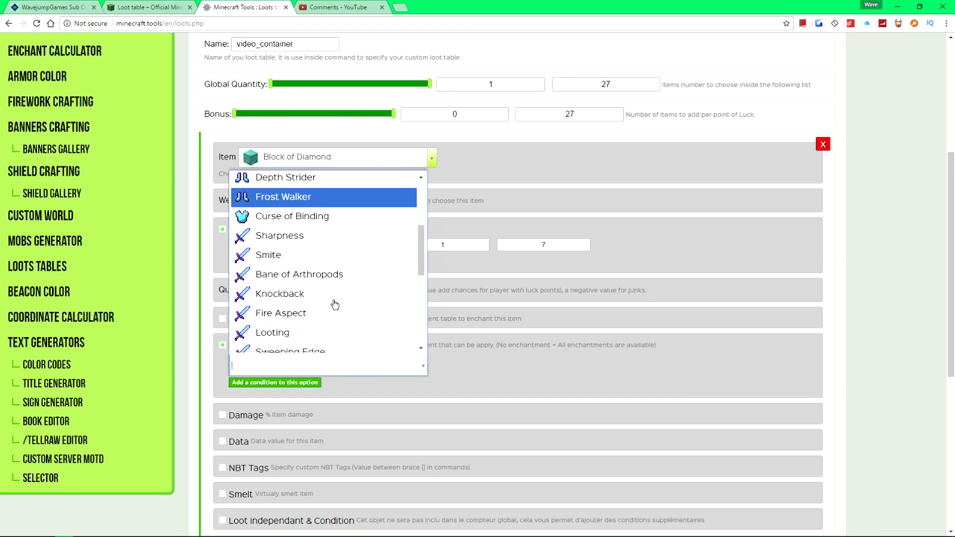
scroll(335, 293, up, 3)
scroll(297, 305, down, 1)
scroll(297, 304, down, 7)
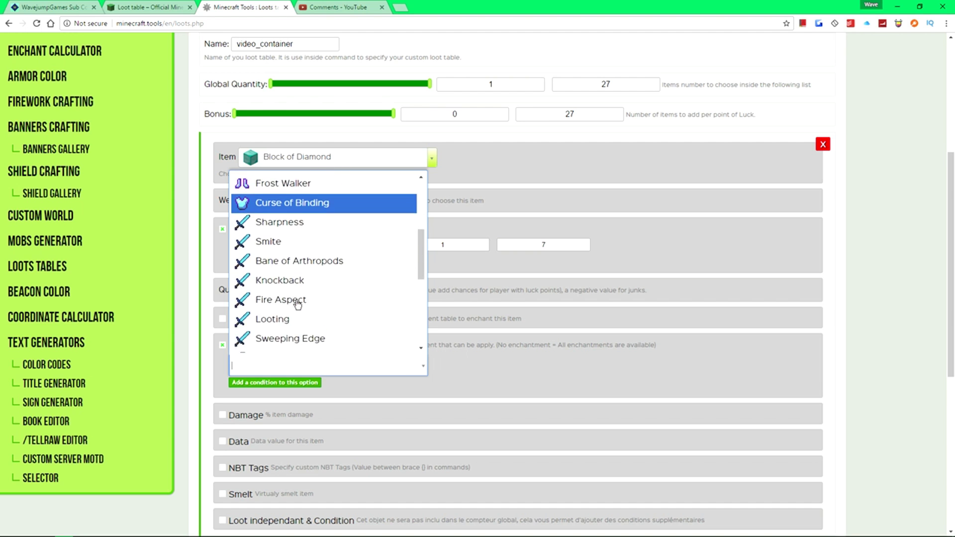
click(560, 375)
click(223, 344)
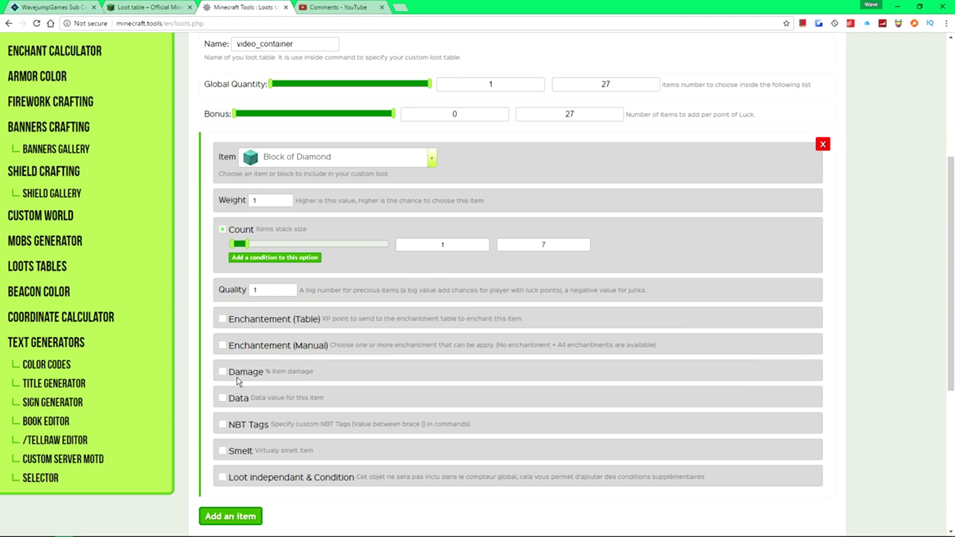
Add a second item to the loot table and set it to Repeating Command Block
click(244, 517)
scroll(299, 398, down, 3)
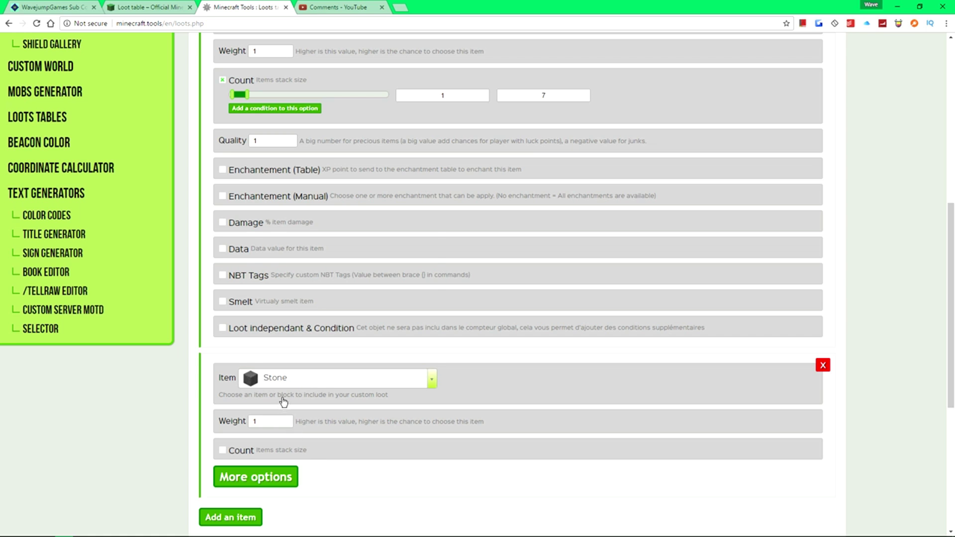
click(320, 379)
scroll(378, 356, down, 10)
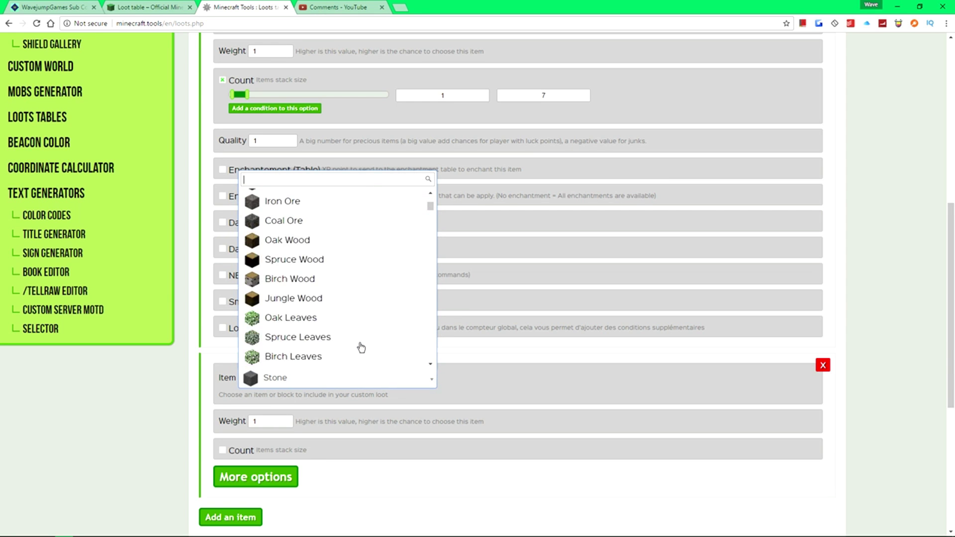
scroll(362, 348, down, 15)
text(comma)
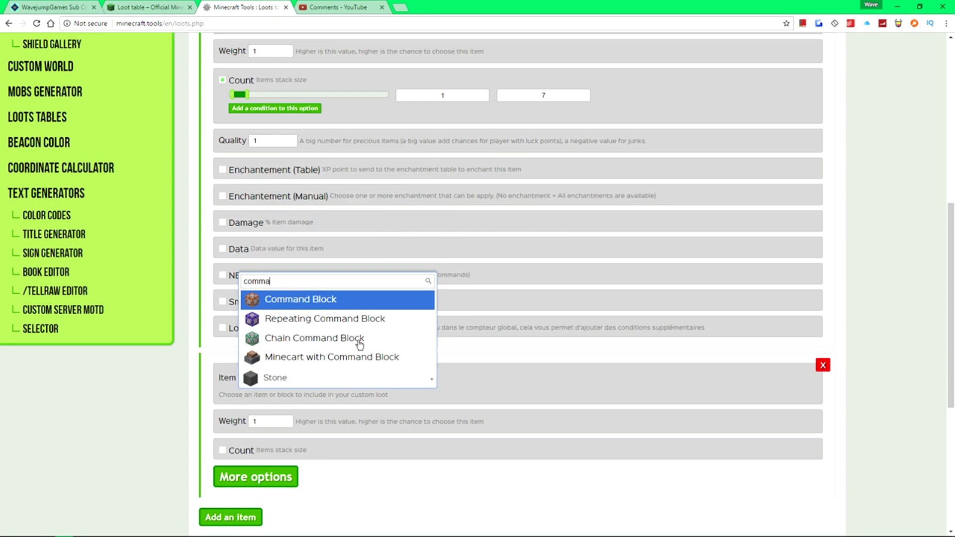
click(361, 321)
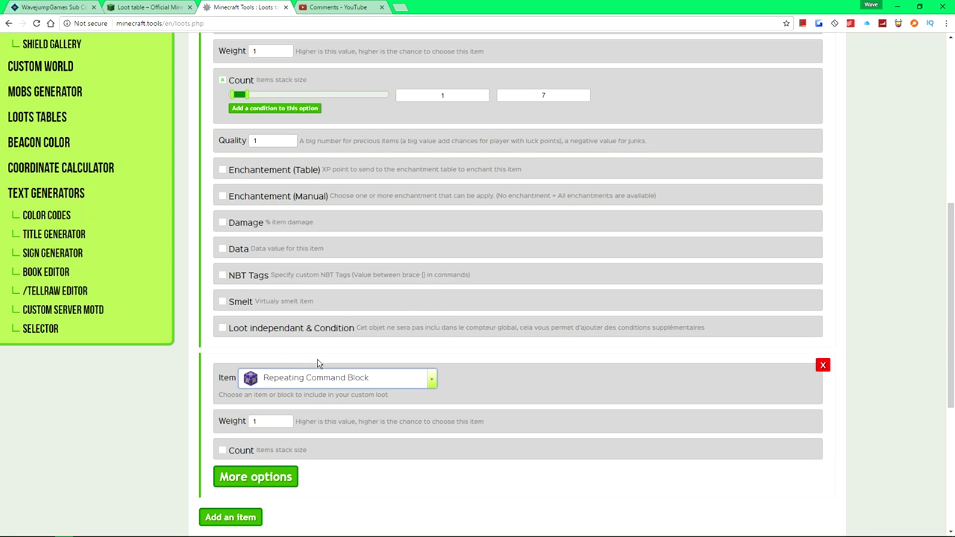
Show more options for the Repeating Command Block and enable manual enchantment with Lure, leaving it without a condition
click(275, 478)
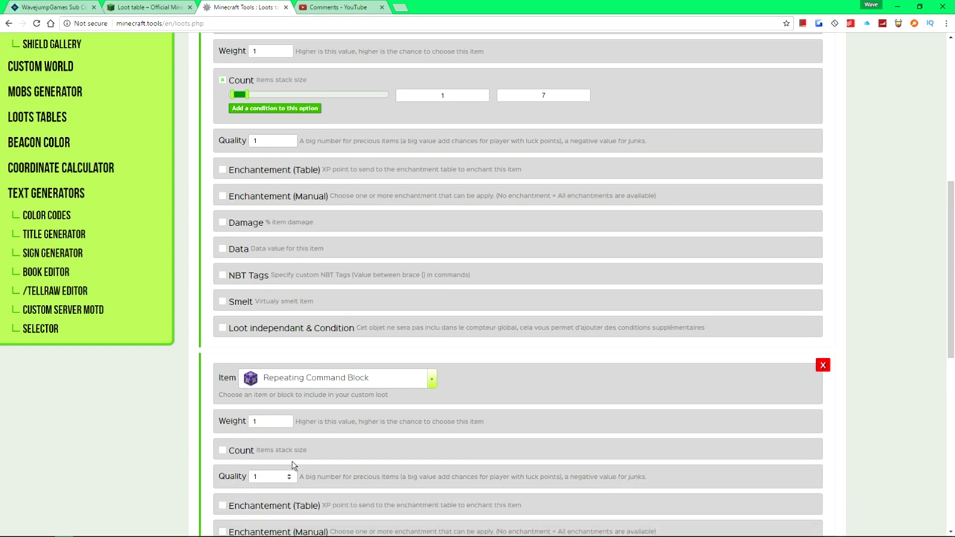
scroll(291, 461, down, 5)
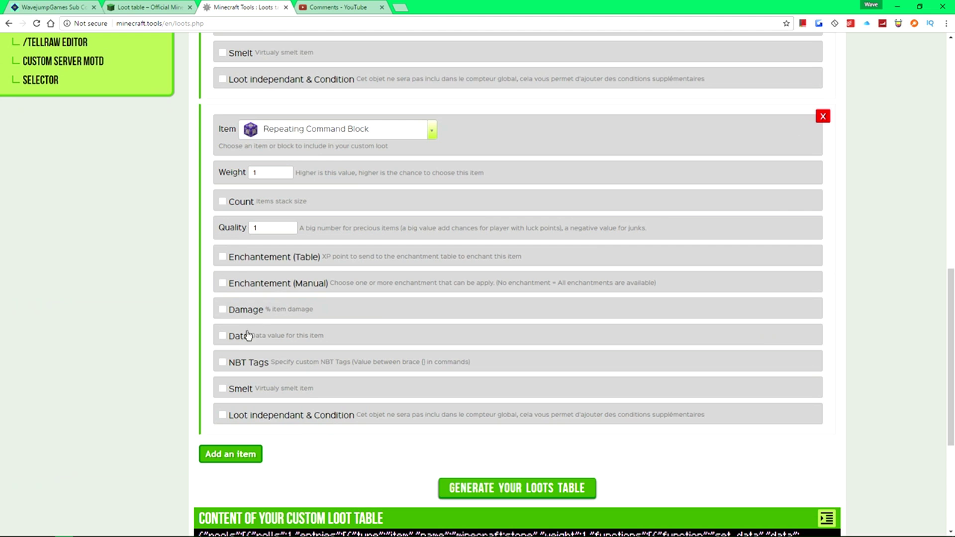
click(257, 288)
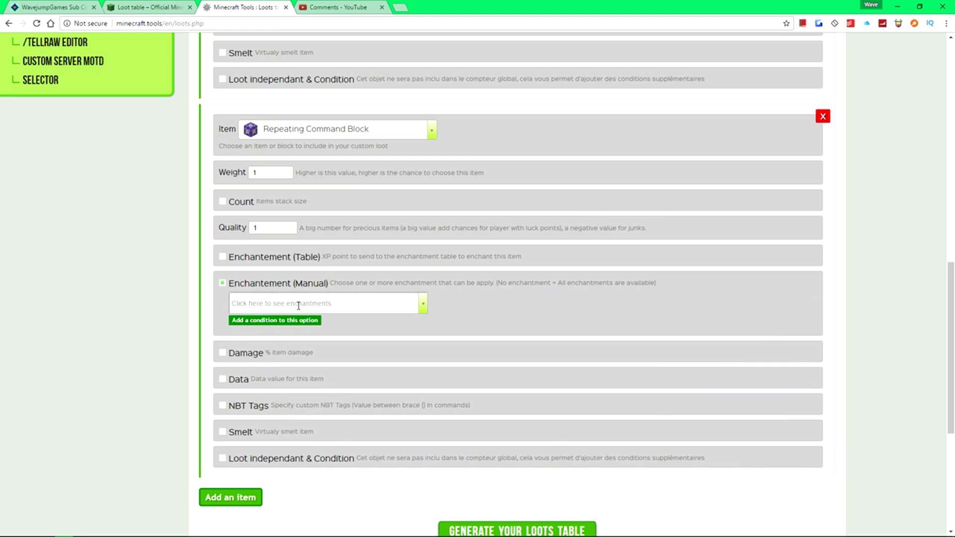
click(299, 305)
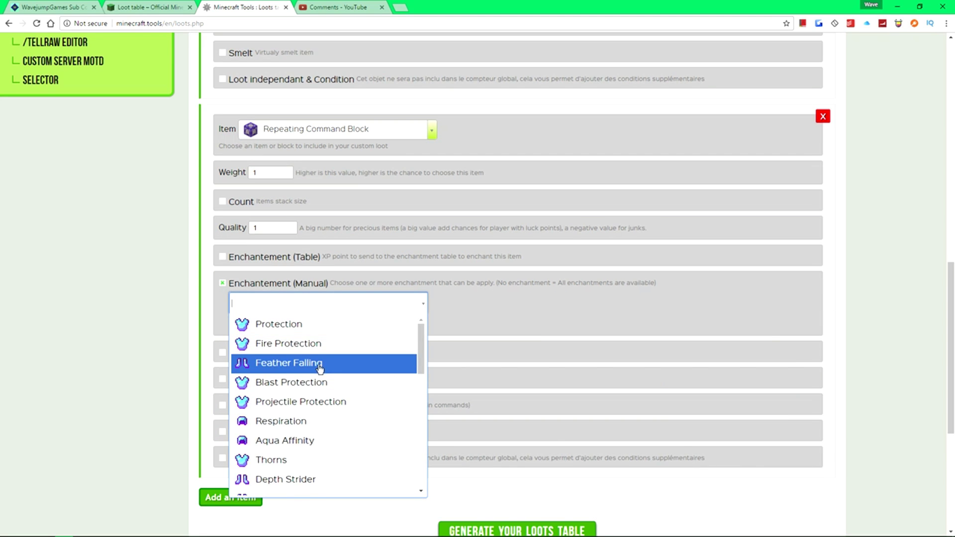
scroll(313, 398, down, 3)
scroll(302, 420, down, 2)
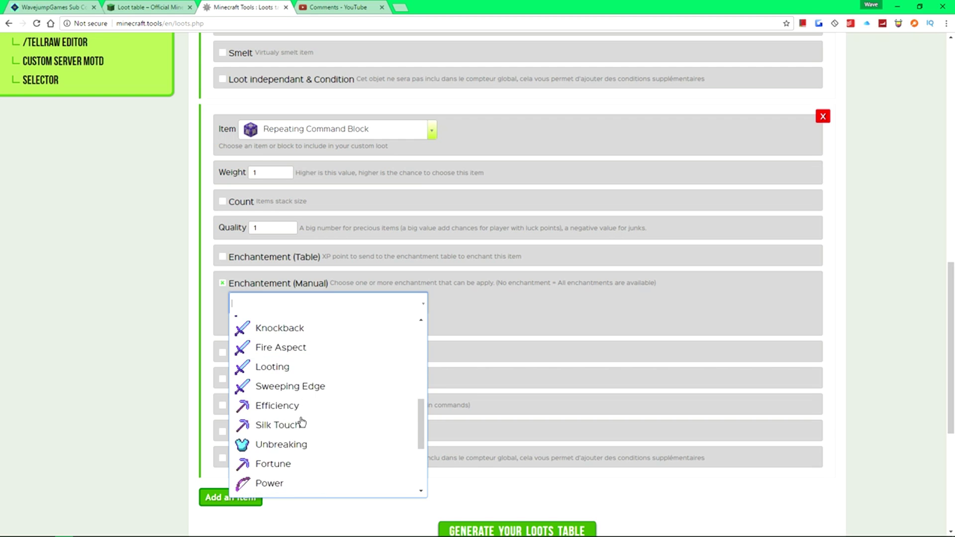
scroll(301, 413, down, 1)
scroll(278, 378, down, 2)
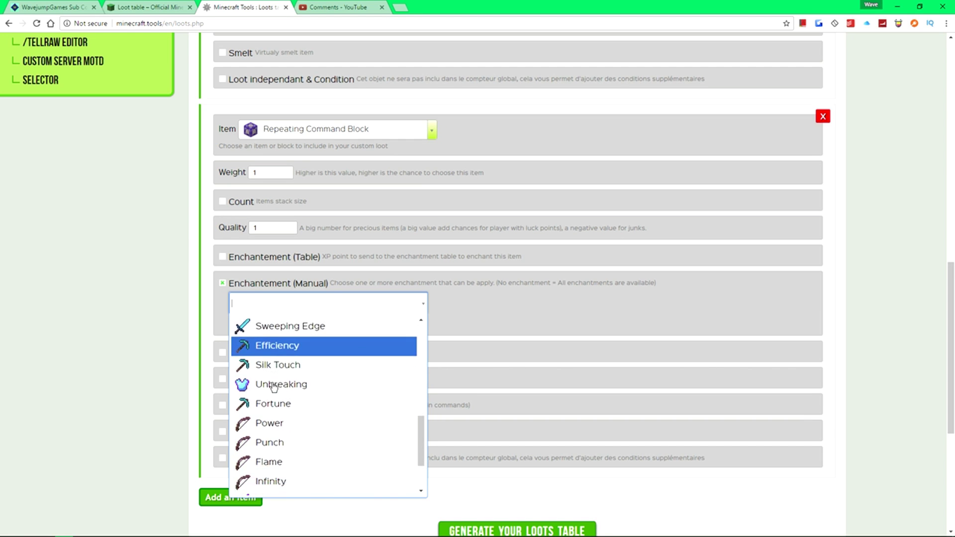
scroll(273, 387, down, 3)
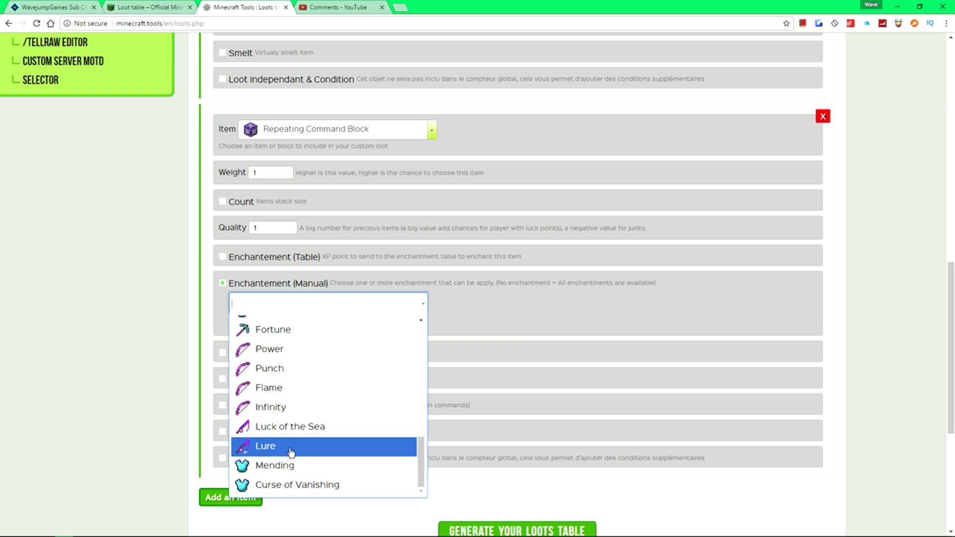
click(291, 450)
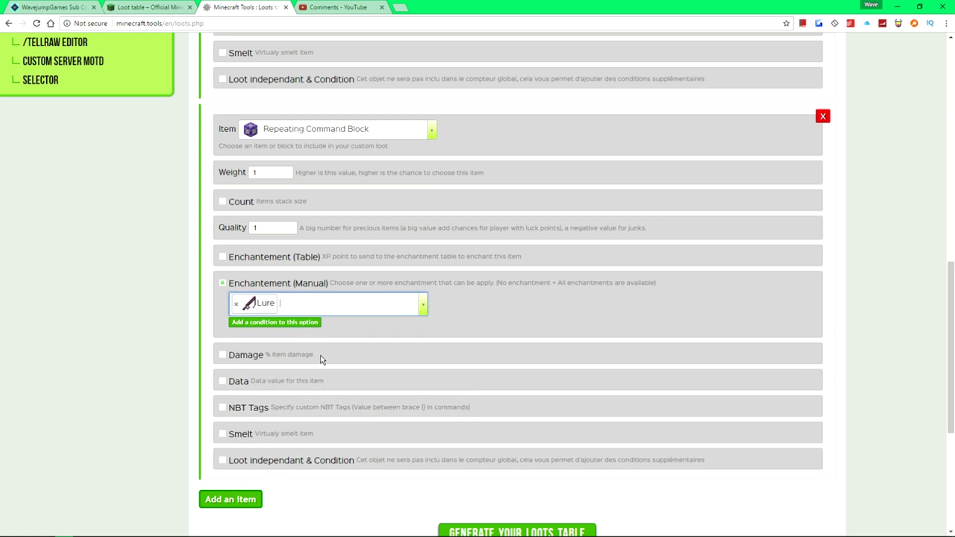
click(293, 322)
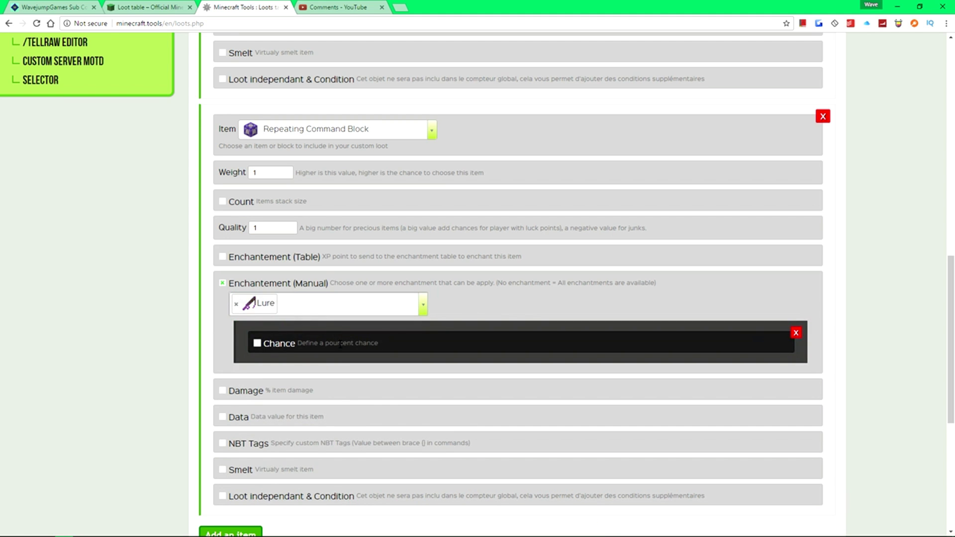
click(796, 332)
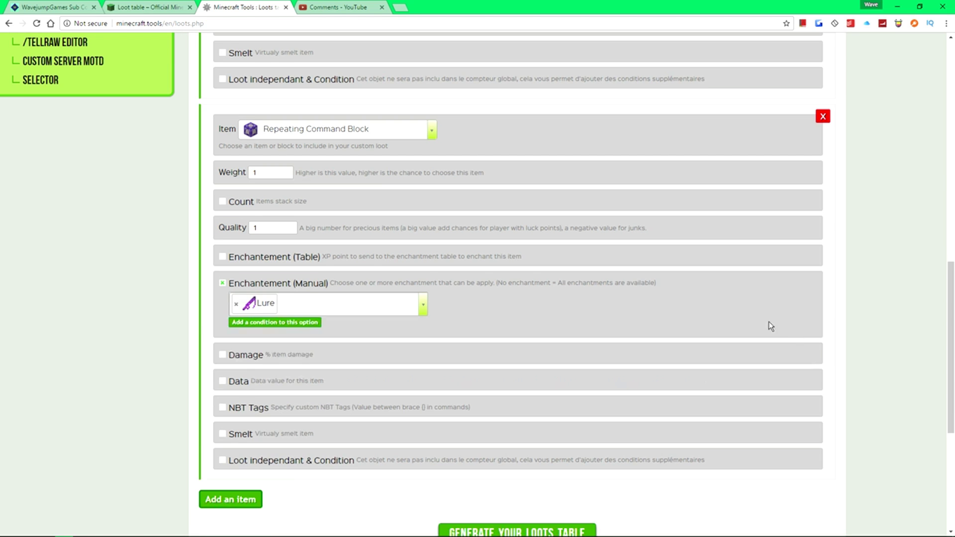
Enable Count for the Repeating Command Block with a range of 1–27 and a Chance condition of 78
click(238, 206)
drag(232, 217, 297, 215)
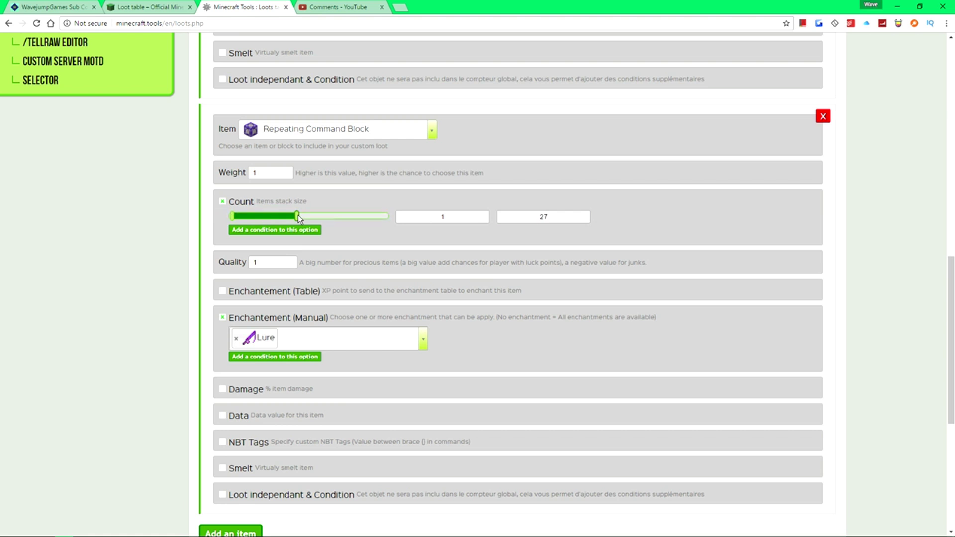
click(298, 231)
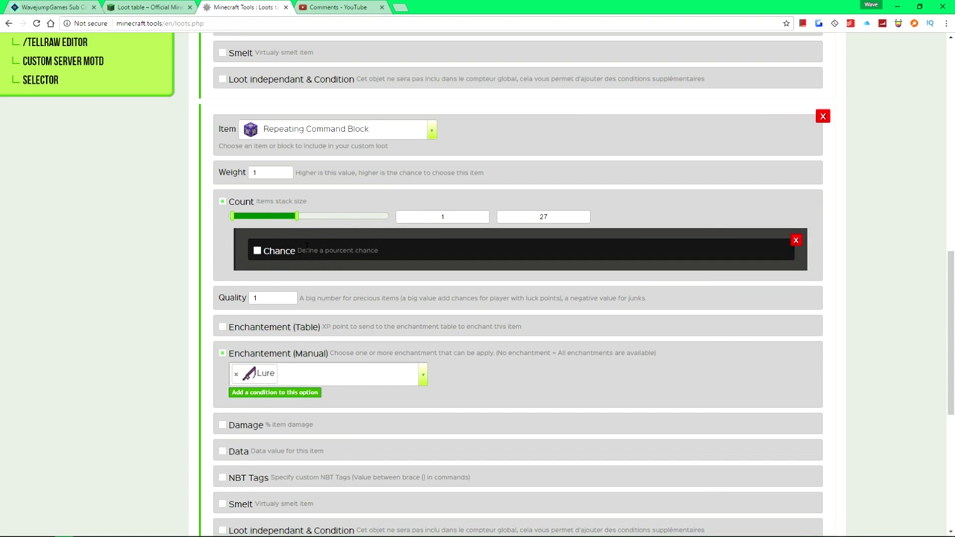
click(266, 252)
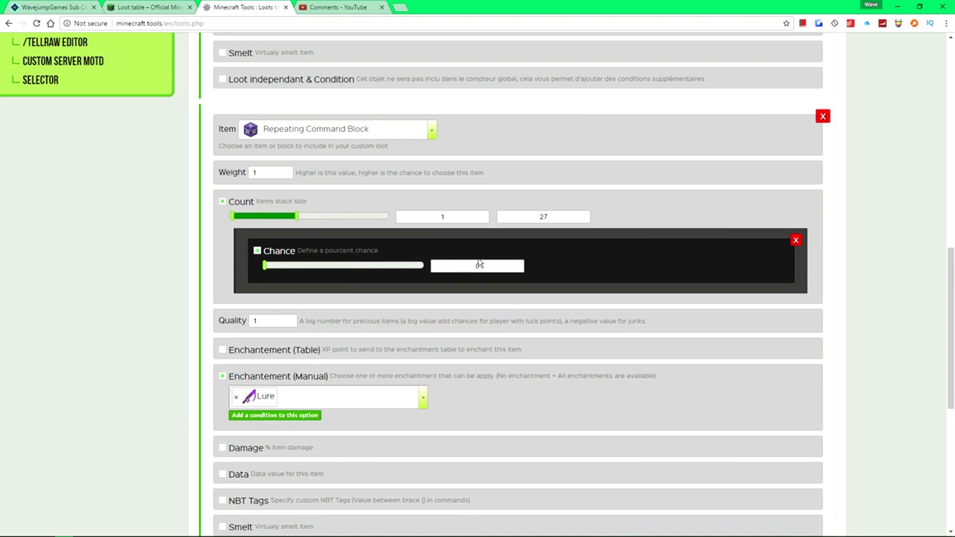
drag(353, 265, 389, 273)
Review the settings, generate the loot table and download it to the Downloads folder as video_container.json
scroll(418, 356, down, 3)
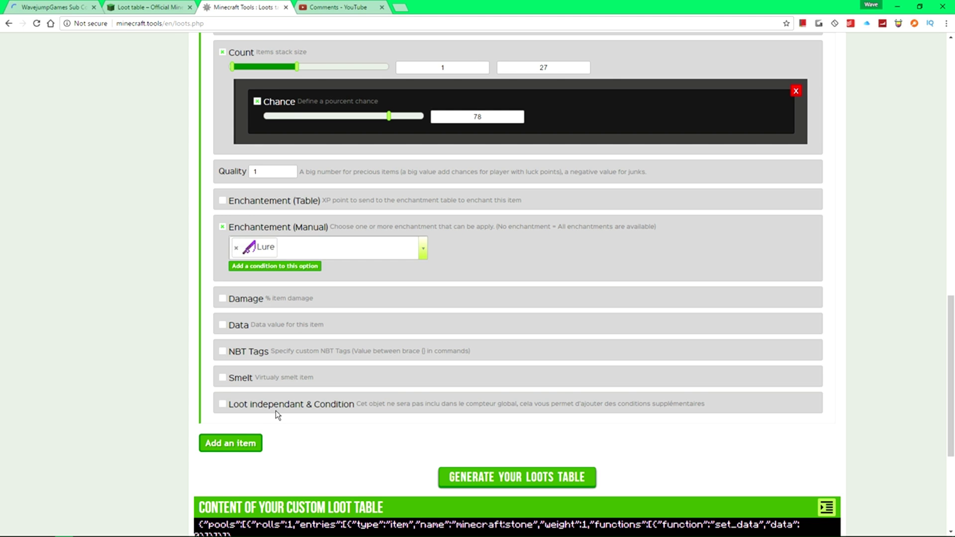
scroll(276, 410, up, 3)
scroll(278, 417, up, 12)
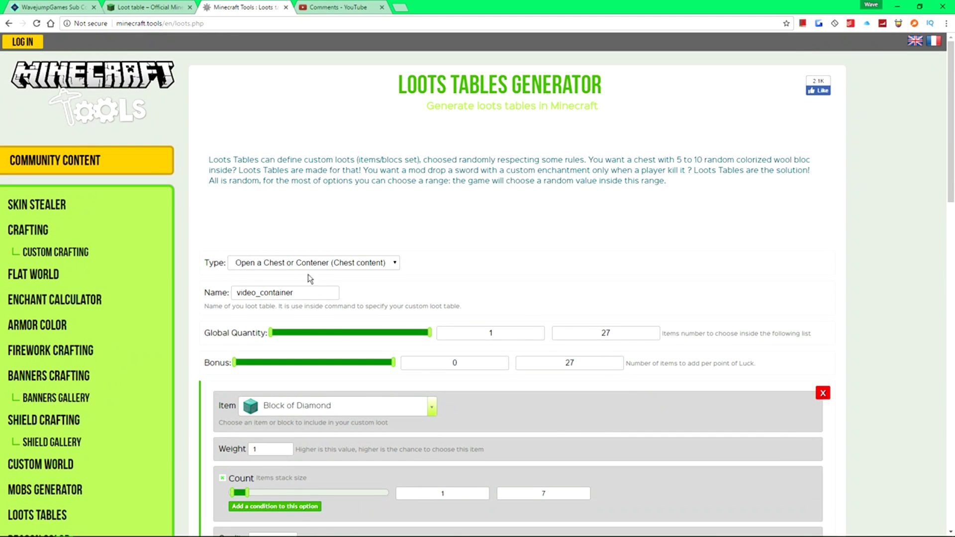
scroll(665, 269, down, 20)
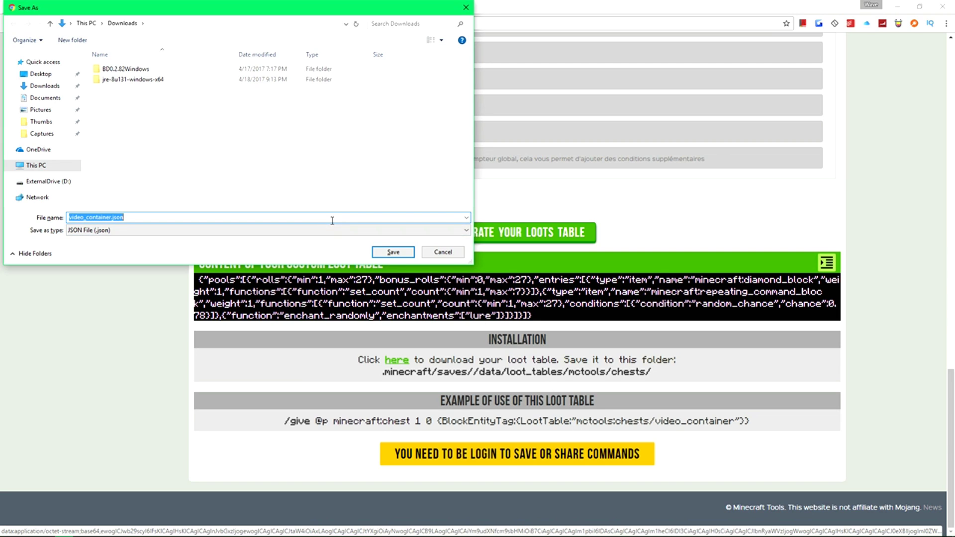
click(389, 254)
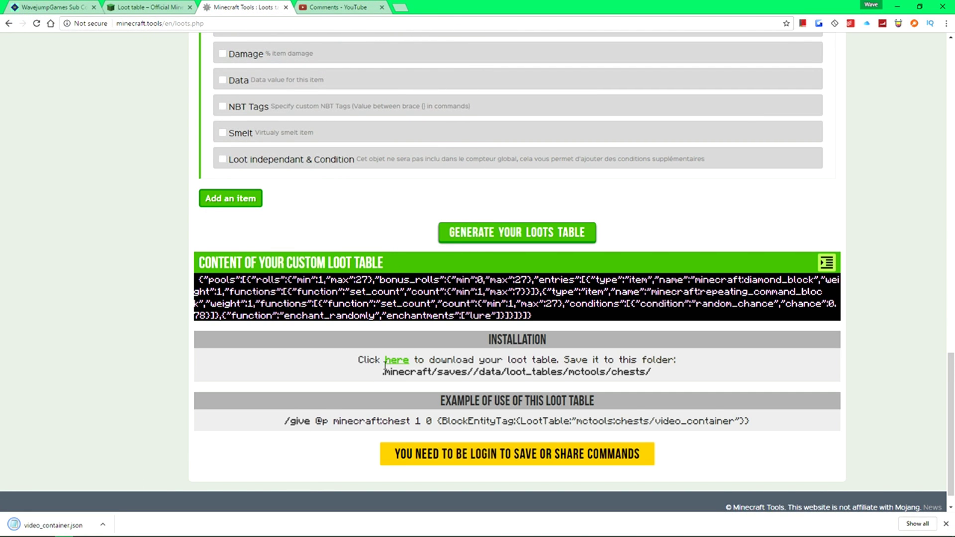
Highlight the loot table's installation folder path and check the required file structure on the wiki's Loot table page
drag(382, 370, 653, 388)
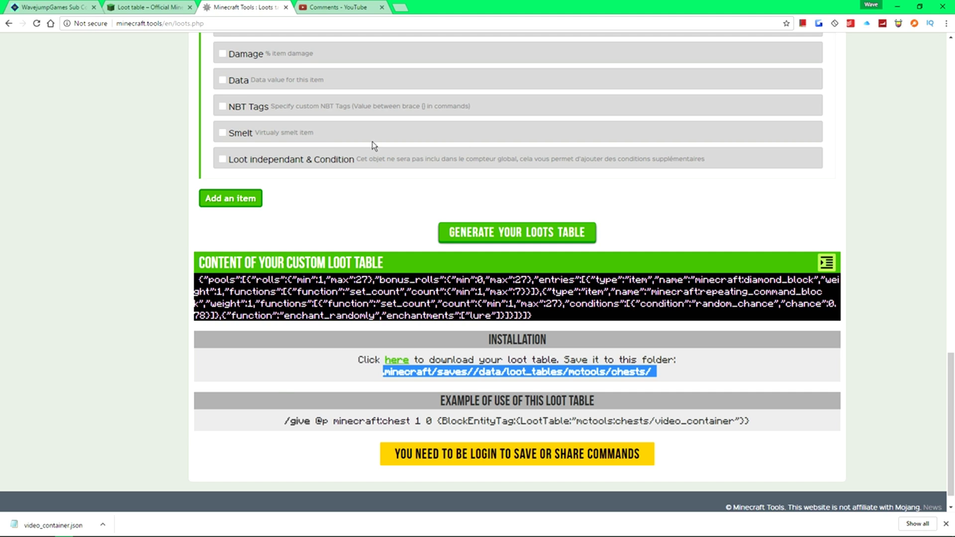
click(128, 8)
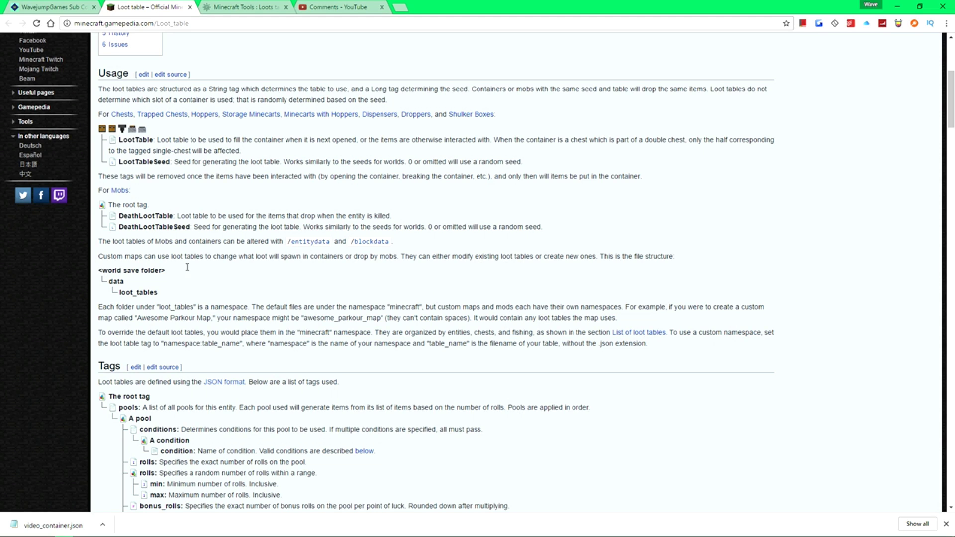
drag(187, 267, 210, 5)
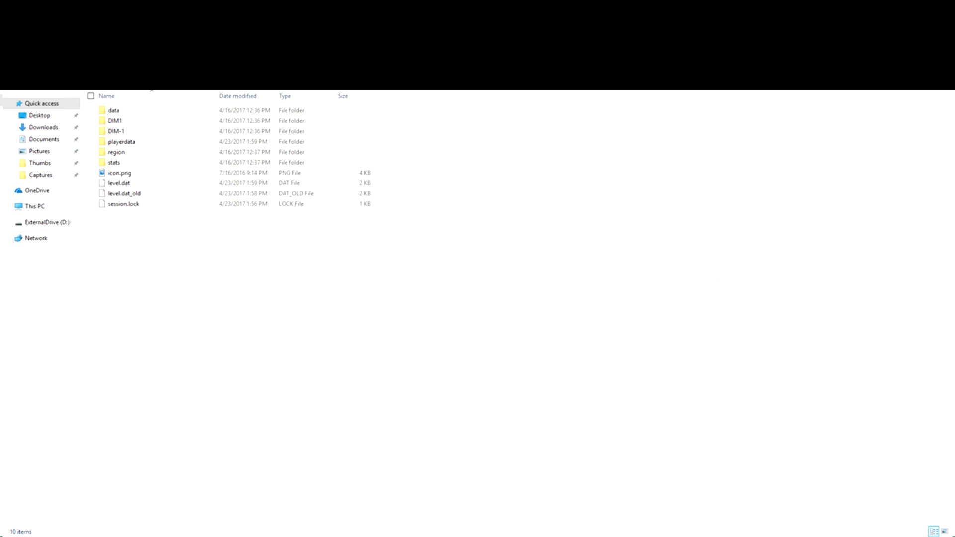
Switch to File Explorer and open the data folder of the 1_11 Command Block Tutorial world in the Minecraft saves
key(Return)
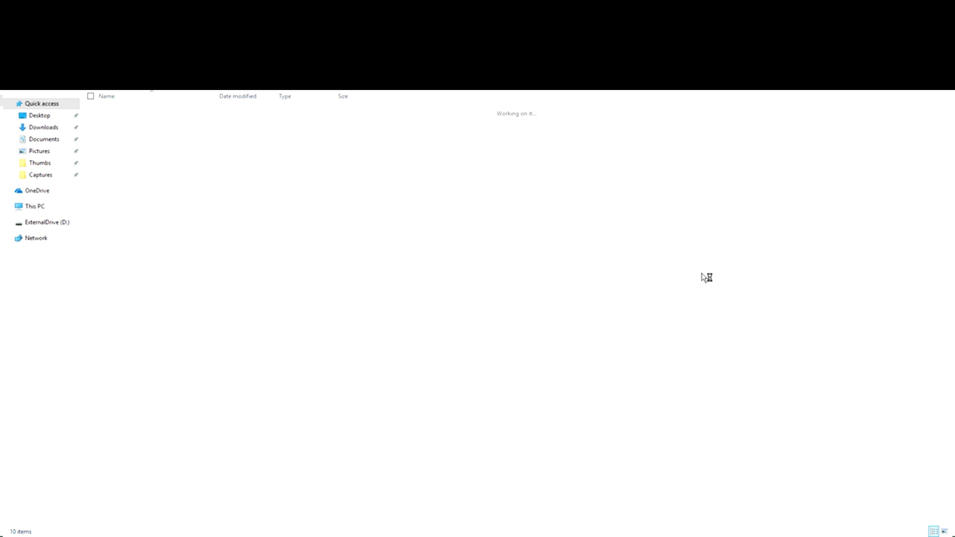
double_click(128, 112)
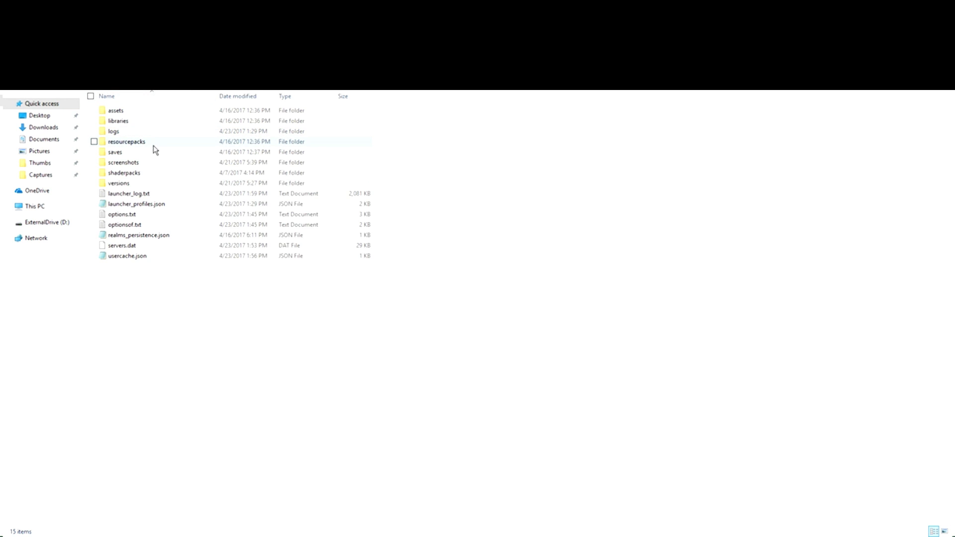
double_click(122, 154)
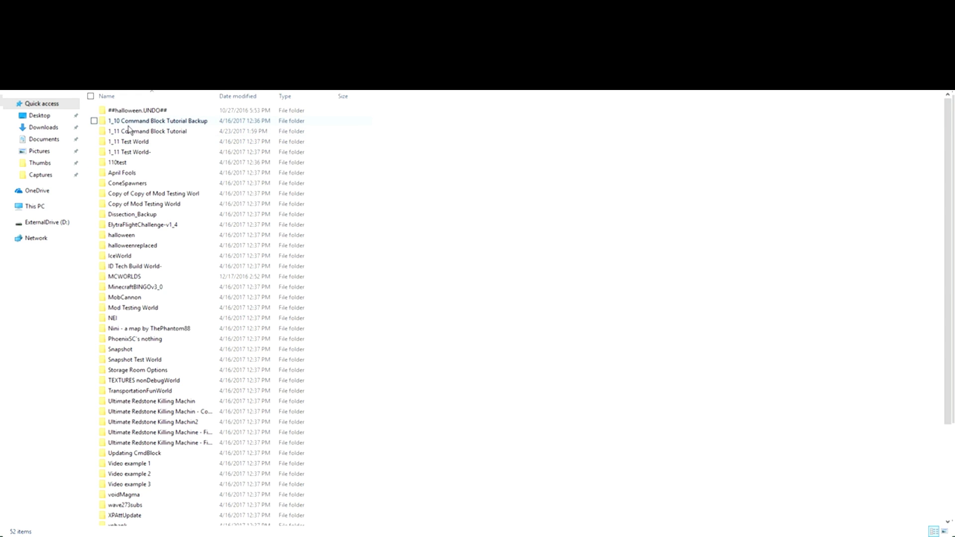
double_click(128, 132)
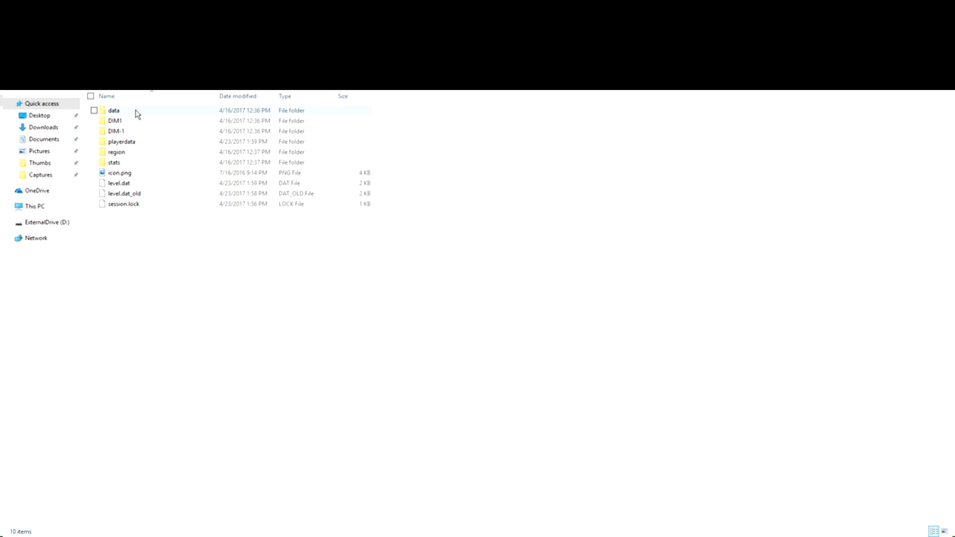
double_click(135, 112)
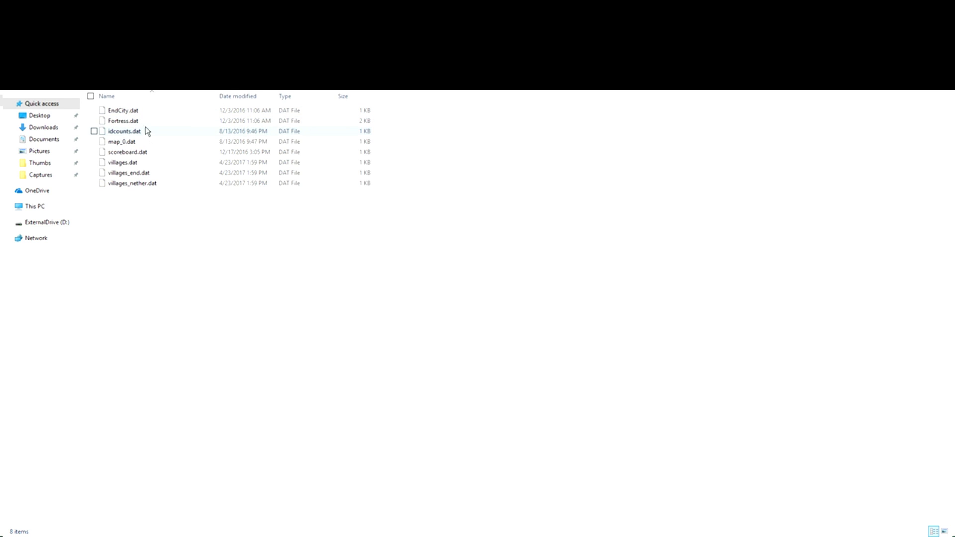
Create a folder named loot_tables in the world's data folder, open it and delete the stray shortcut inside
drag(256, 291, 301, 300)
key(ctrl+shift+n)
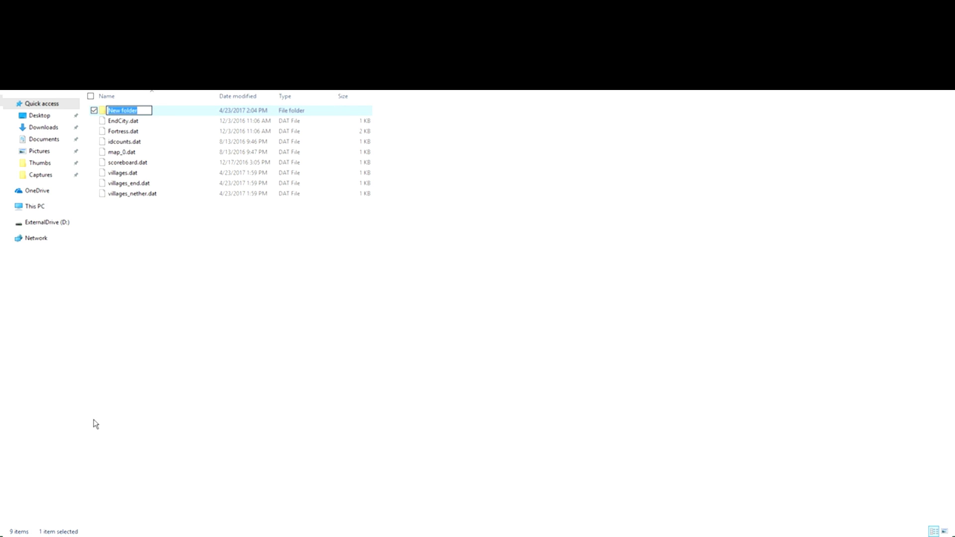
text(loot_tables)
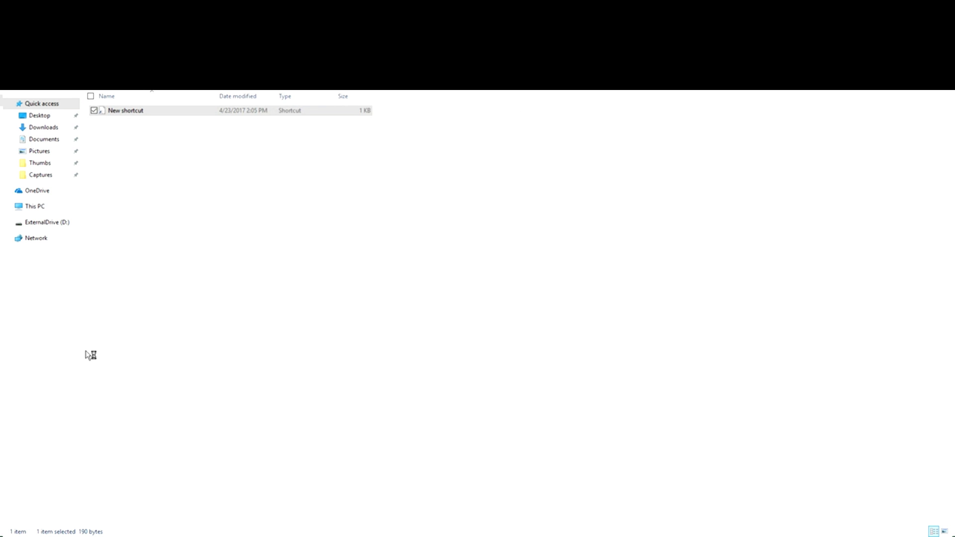
key(Delete)
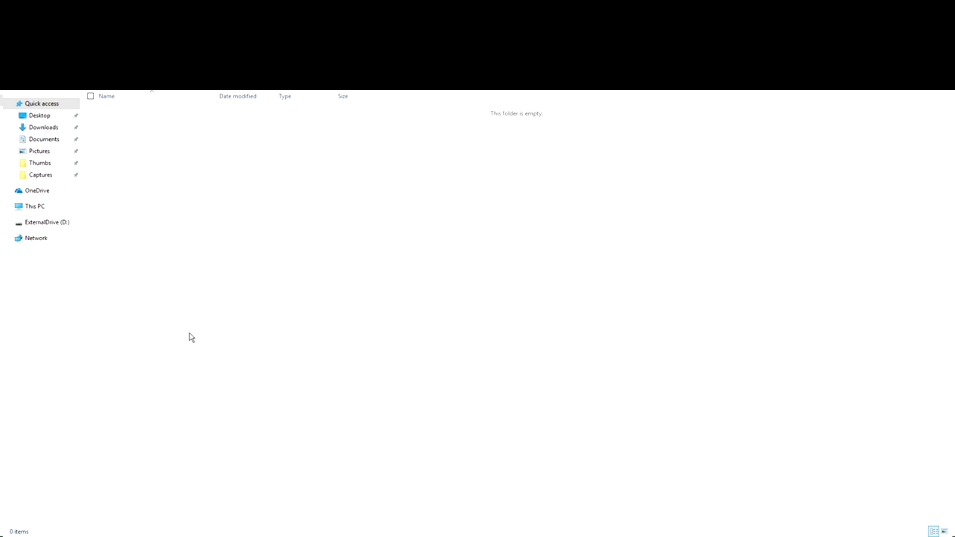
Create a folder named mctools inside loot_tables and open it
key(ctrl+shift+n)
text(mctools)
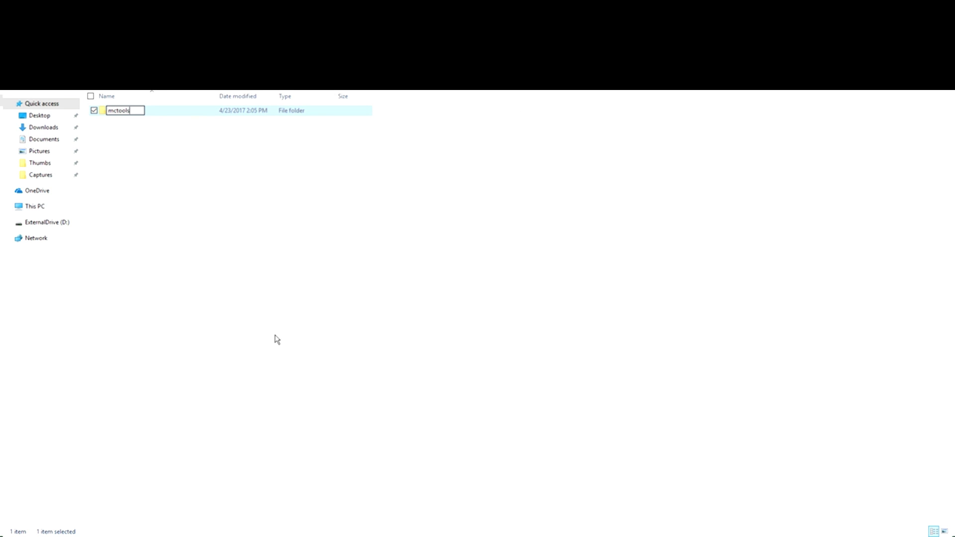
key(Return)
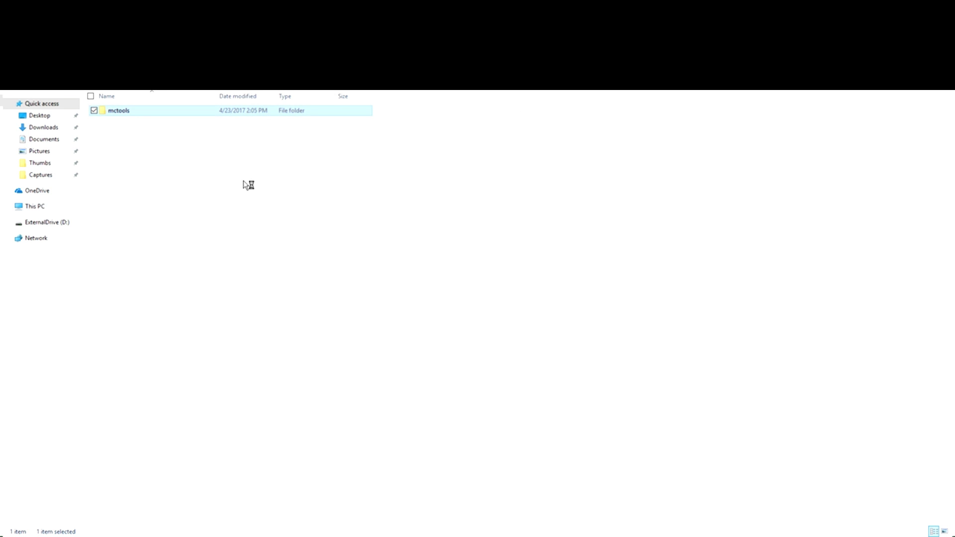
key(Return)
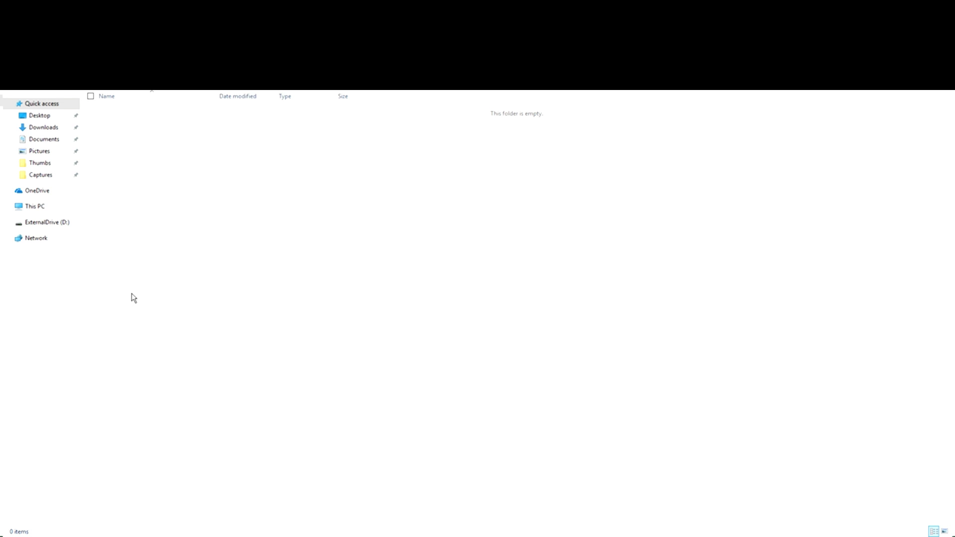
Create a folder named chests inside mctools and open it, leaving it empty
key(ctrl+shift+n)
text(chests)
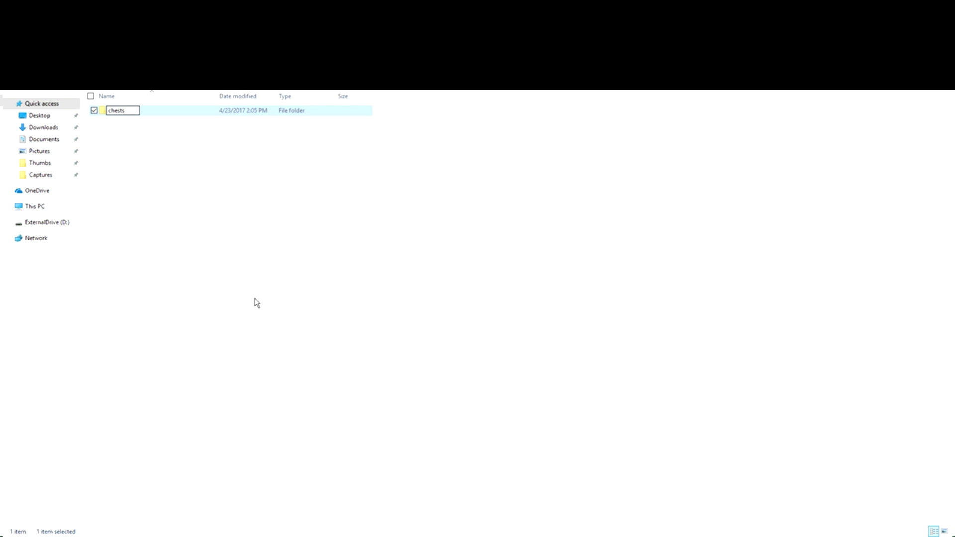
key(Return)
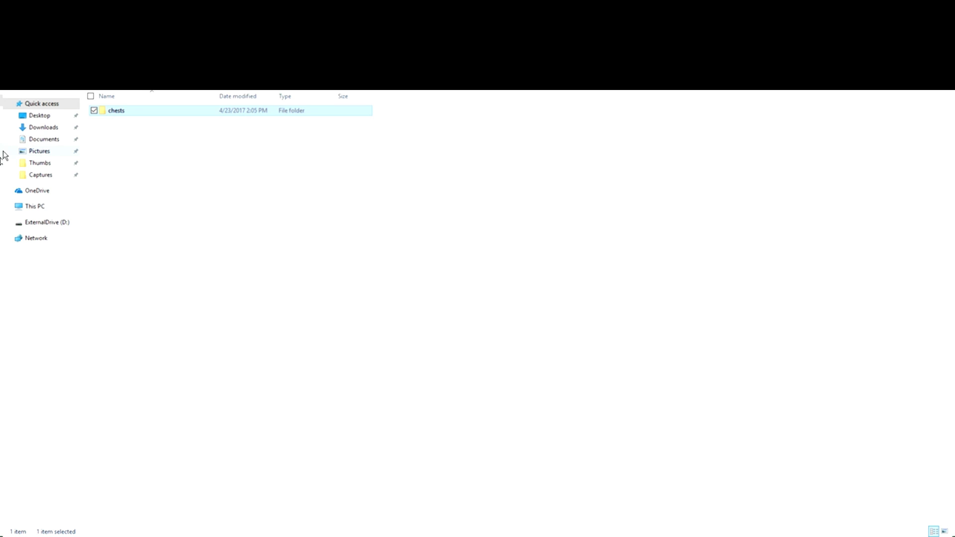
key(Delete)
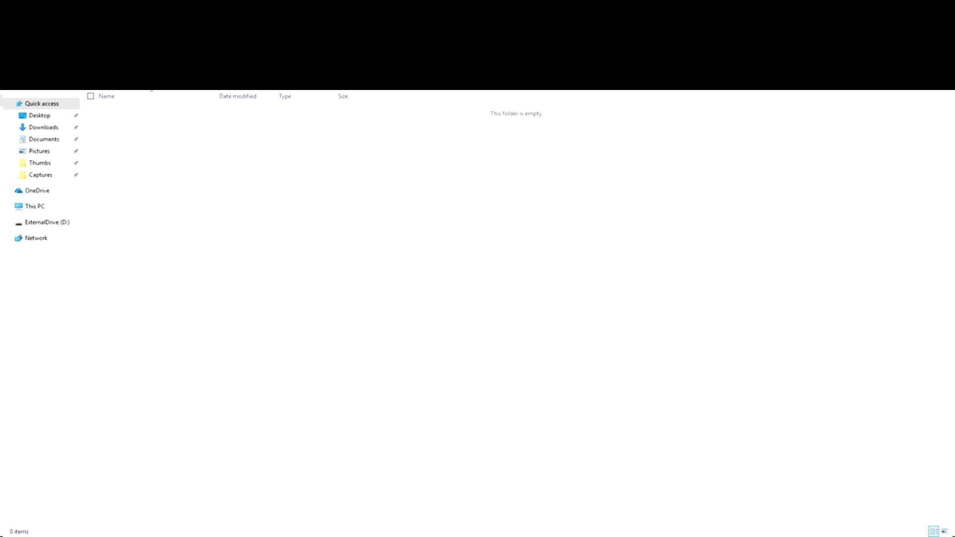
Paste video_container.json into the chests folder and view its contents in Notepad
key(ctrl+v)
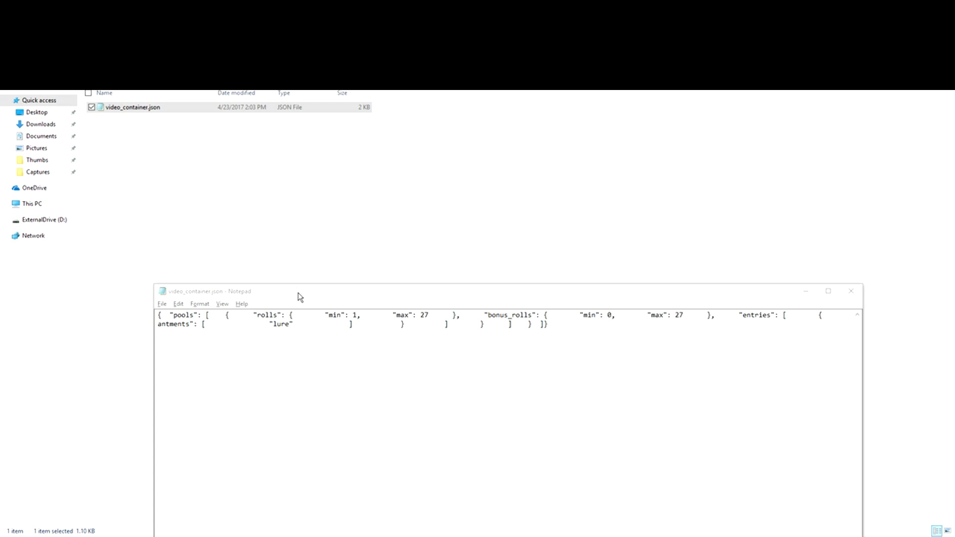
drag(299, 296, 297, 106)
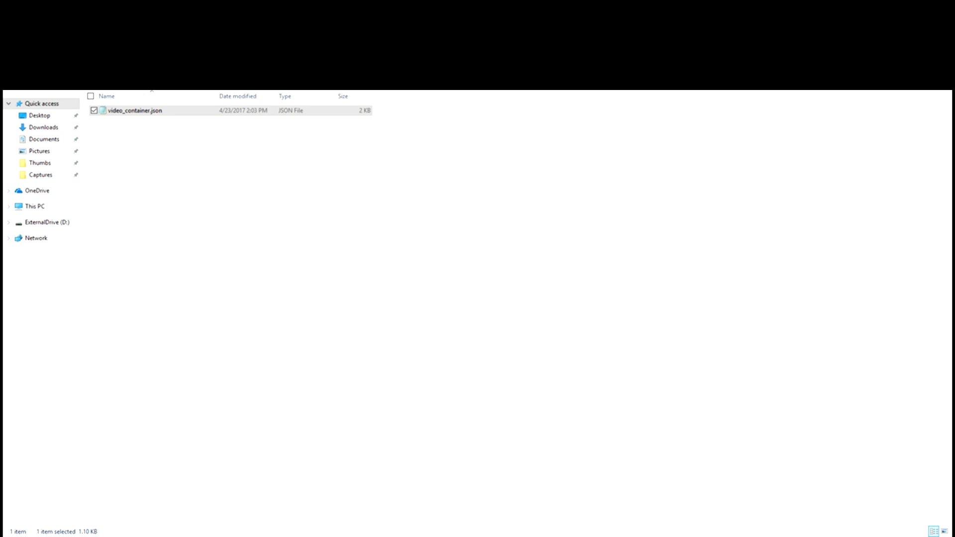
Switch to Minecraft and load the singleplayer world 1.11 Command Block Tutorial
click(629, 175)
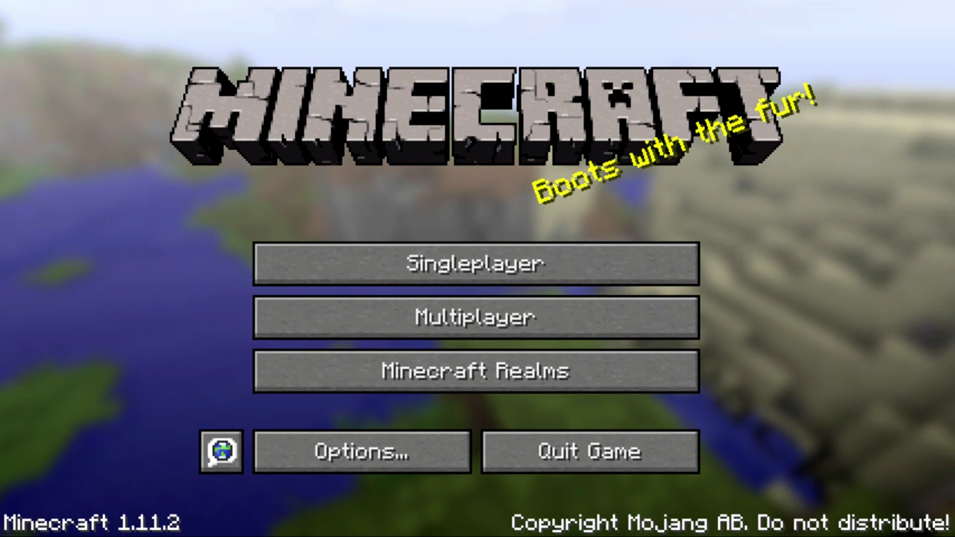
click(597, 264)
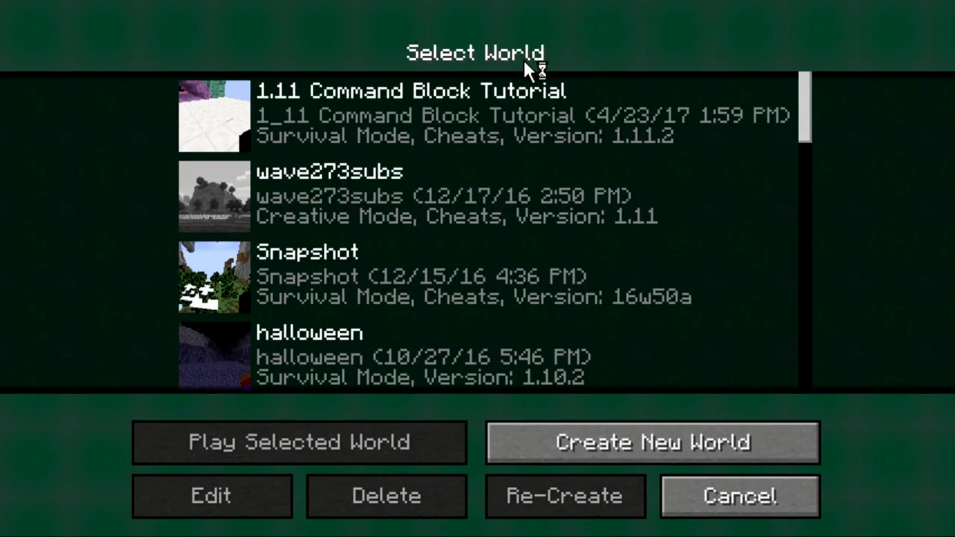
click(515, 92)
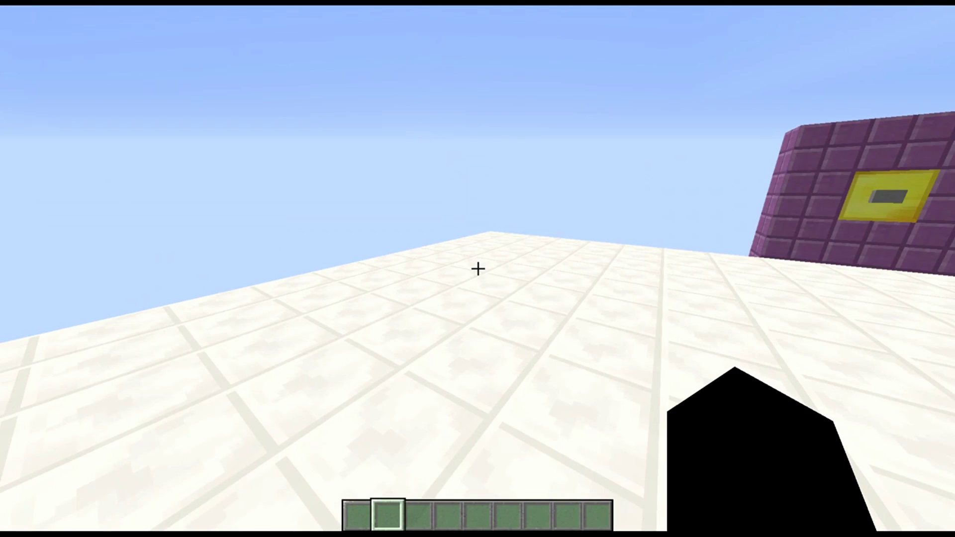
Give yourself one command block with the /give command and hold it in the first hotbar slot
text(/give)
key(Tab)
text(comm)
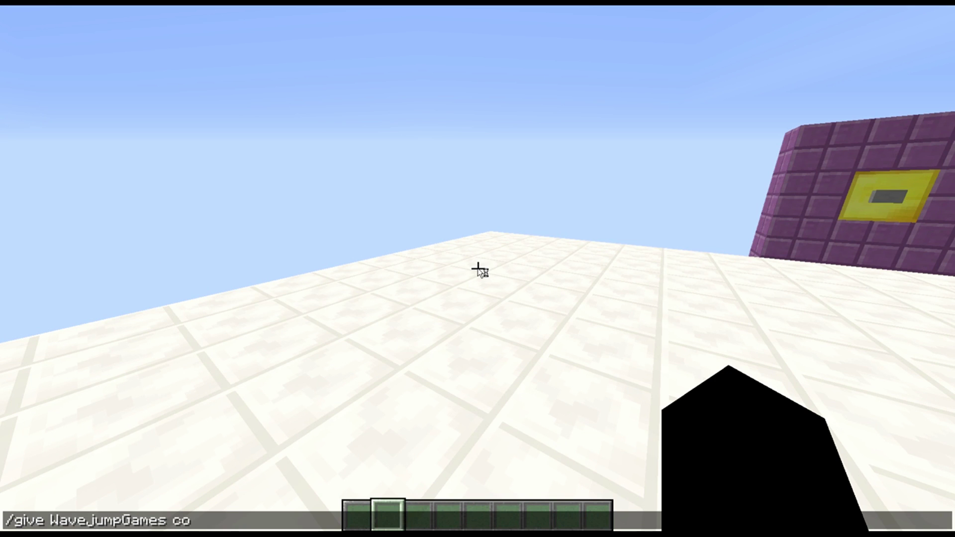
key(Tab)
key(Return)
key(1)
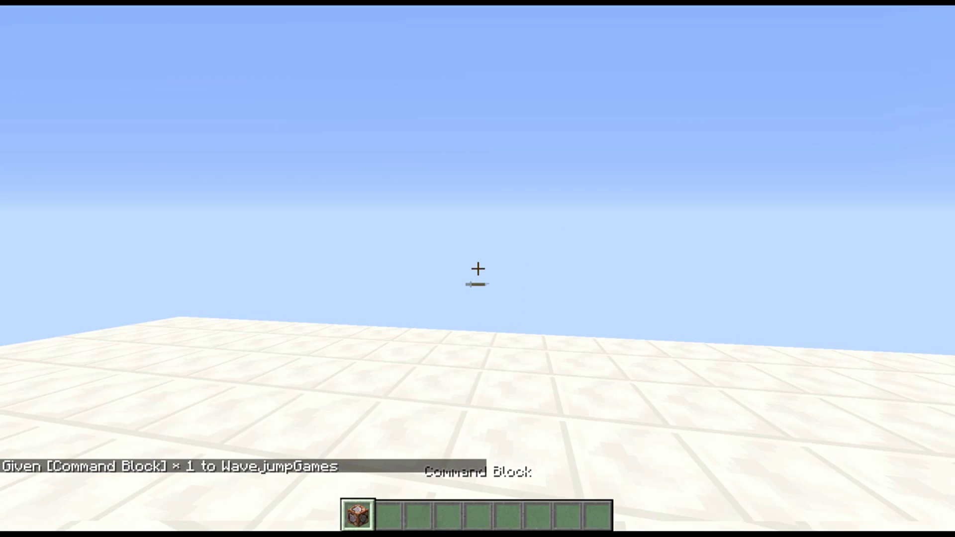
Place the command block on the platform and paste the command /give @p minecraft:chest 1 0 {BlockEntityTag:{LootTable:"mctools:chests/video_container"}} into it
right_click(477, 268)
right_click(477, 268)
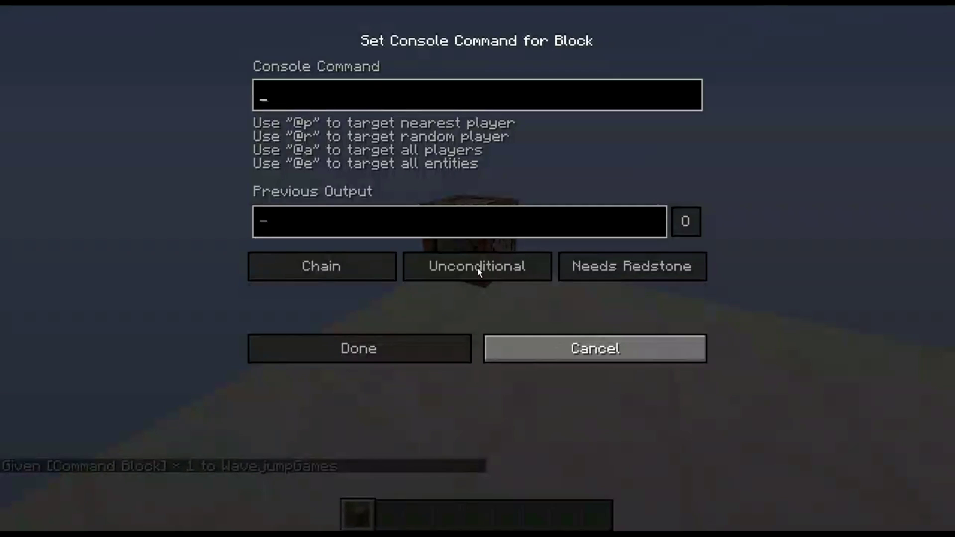
key(ctrl+v)
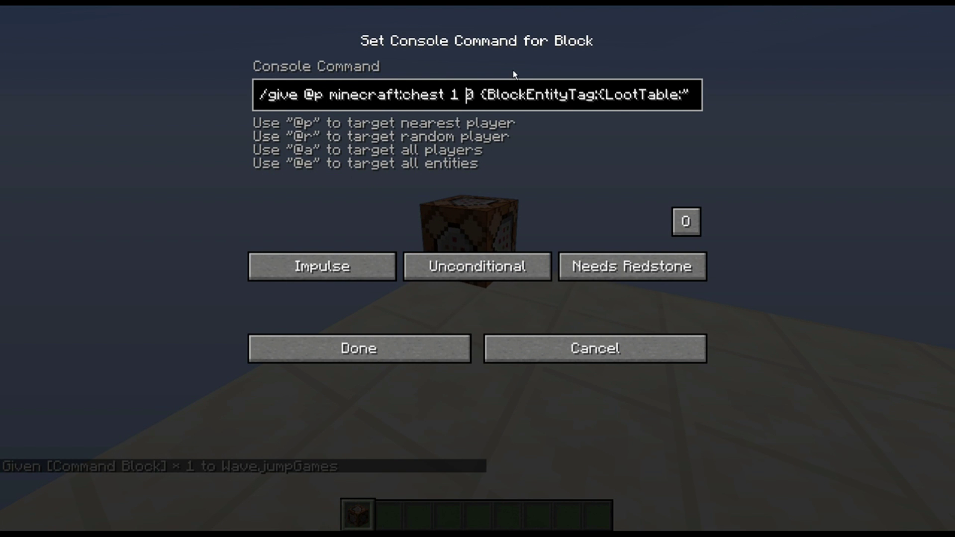
Examine the start of the pasted command, covering /give, the @p target, the chest item, its amount and data value
key(Home)
key(ctrl+shift+Right)
key(ctrl+shift+Right)
key(ctrl+Right)
key(ctrl+Right)
key(Home)
key(ctrl+shift+Right)
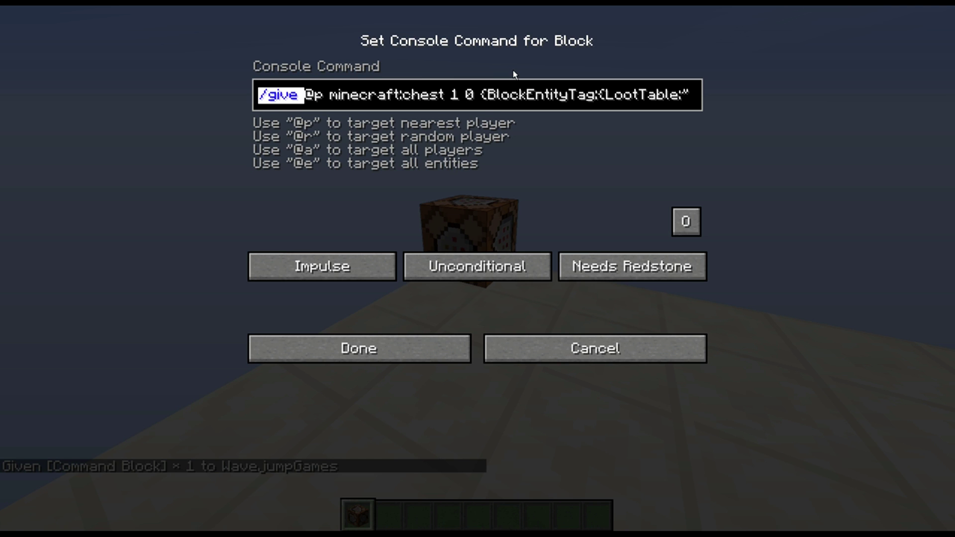
key(ctrl+Right)
key(ctrl+Right)
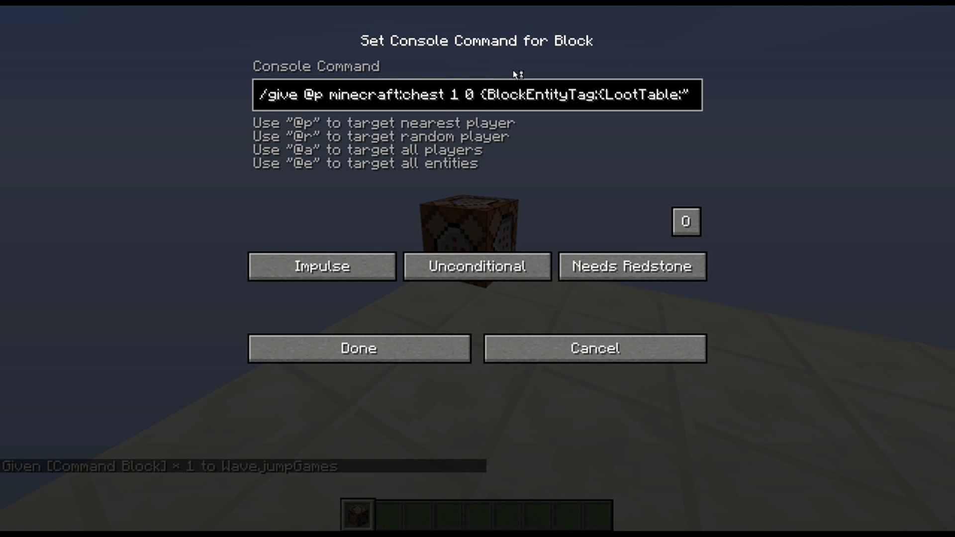
key(ctrl+Right)
key(ctrl+Right)
key(ctrl+a)
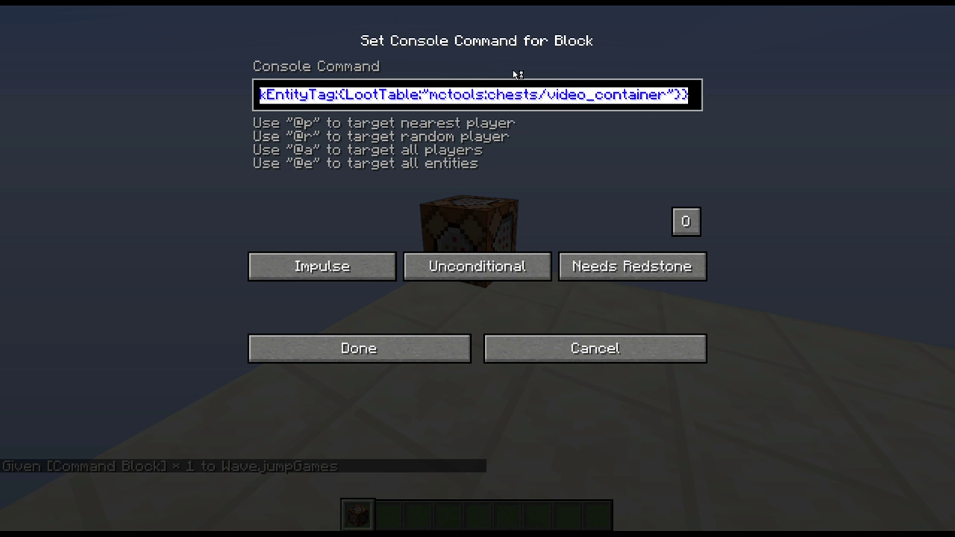
key(Left)
key(Home)
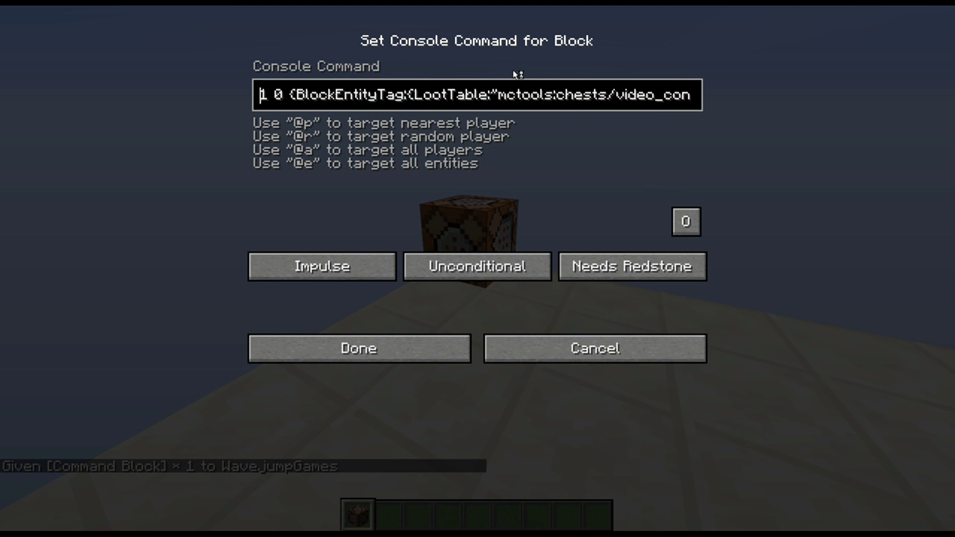
Highlight the BlockEntityTag and LootTable parts of the command to examine the chest's data tag
key(Right)
key(Right)
key(Right)
key(Right)
key(BackSpace)
key(BackSpace)
key(BackSpace)
key(BackSpace)
key(shift+Right)
key(shift+Right)
key(shift+Right)
key(shift+Right)
key(shift+Right)
key(shift+Right)
key(shift+Right)
key(shift+Right)
key(shift+Right)
key(shift+Right)
key(shift+Right)
key(shift+Right)
key(shift+Right)
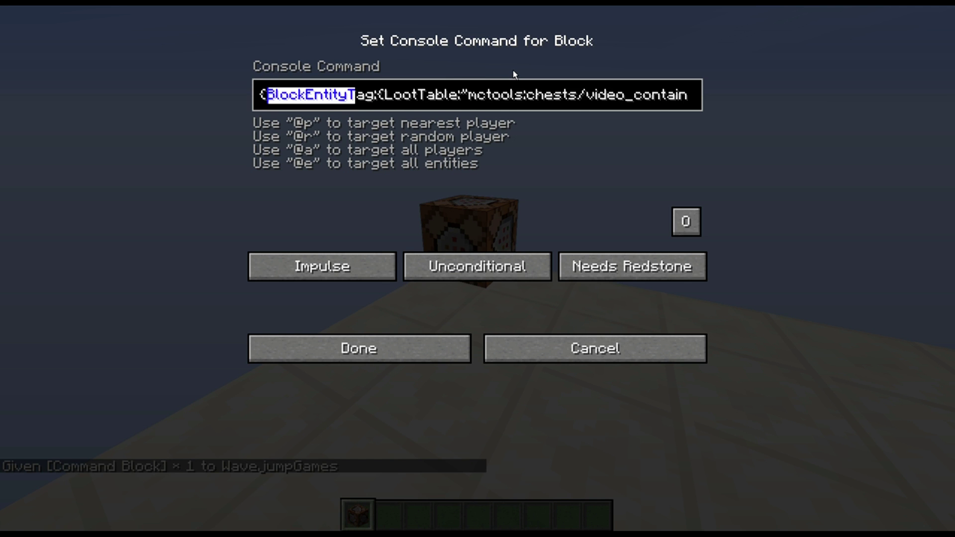
key(Right)
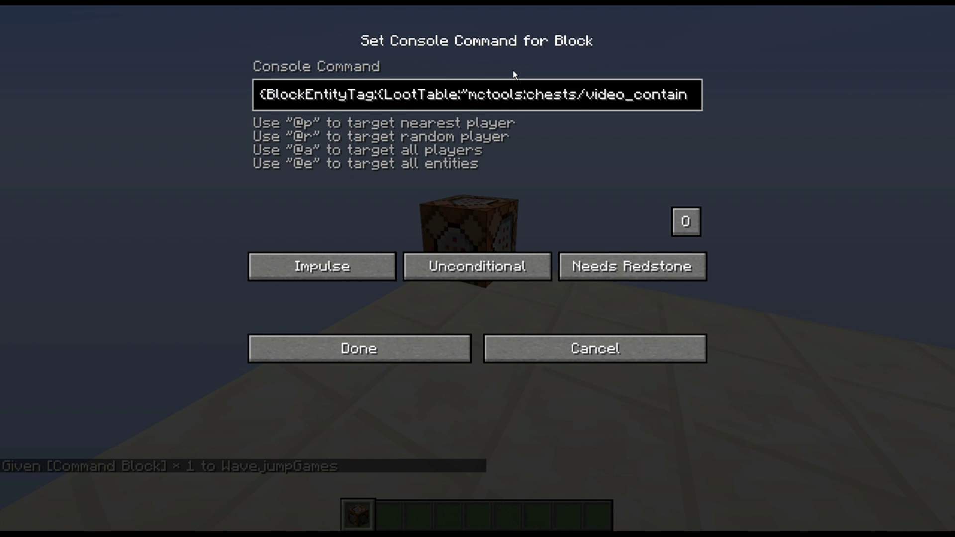
key(shift+End)
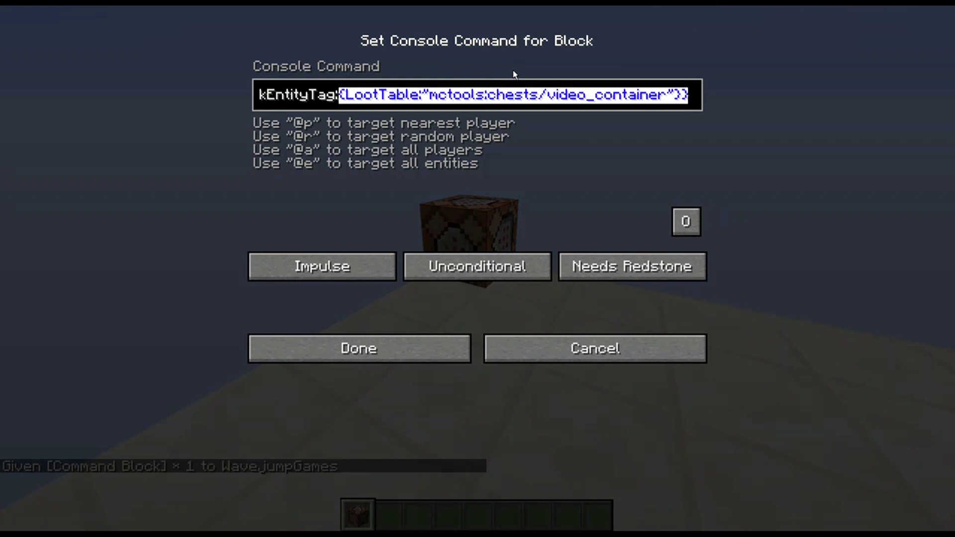
key(Left)
key(Left)
key(Left)
key(Left)
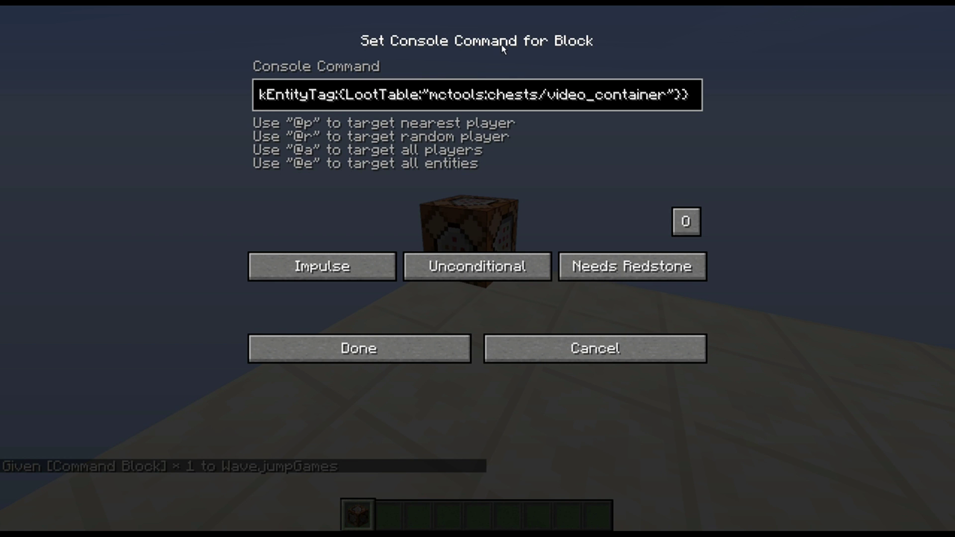
Review the mctools:chests/video_container path in the command and save the command to the block
click(487, 99)
key(Right)
key(Right)
key(Right)
key(shift+Right)
key(Right)
key(Right)
key(Right)
key(Right)
key(Right)
key(Right)
key(Right)
key(Right)
key(Right)
key(Right)
key(Right)
key(Right)
key(Right)
key(Right)
key(Right)
key(Return)
Add a stone button from the creative inventory's redstone items to the second hotbar slot
key(e)
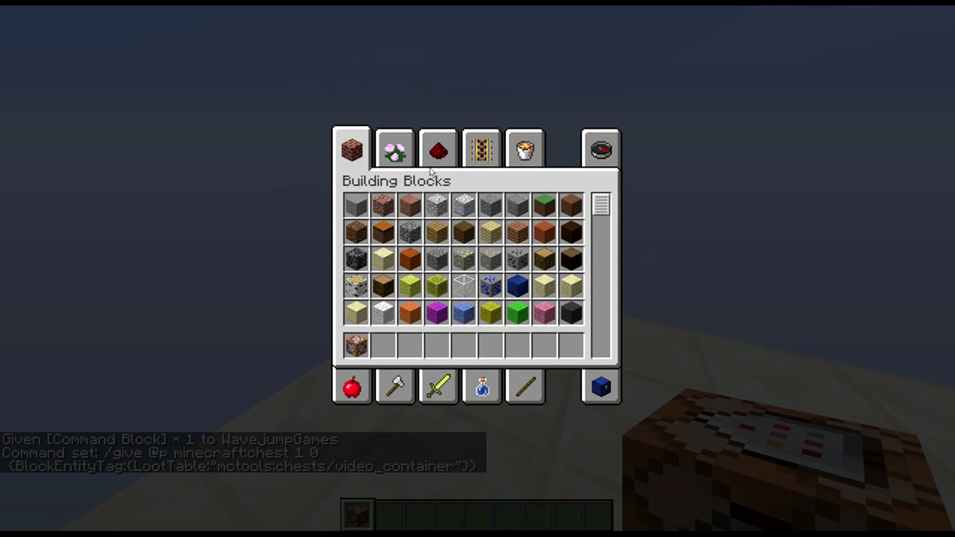
click(438, 150)
click(358, 225)
click(386, 351)
key(e)
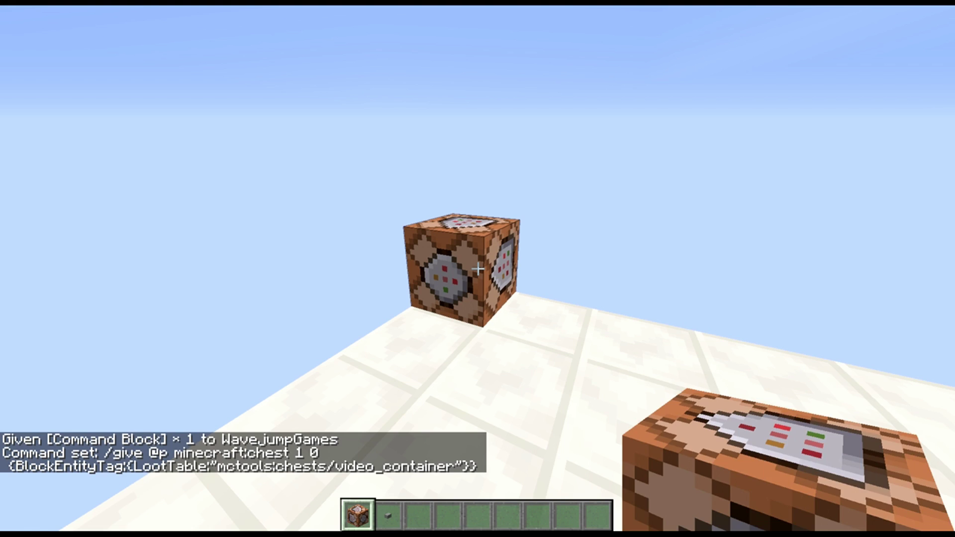
Attach the button to the command block, activate it to receive the loot chest, and hold the chest
scroll(478, 269, down, 1)
right_click(478, 268)
right_click(478, 269)
scroll(478, 269, down, 1)
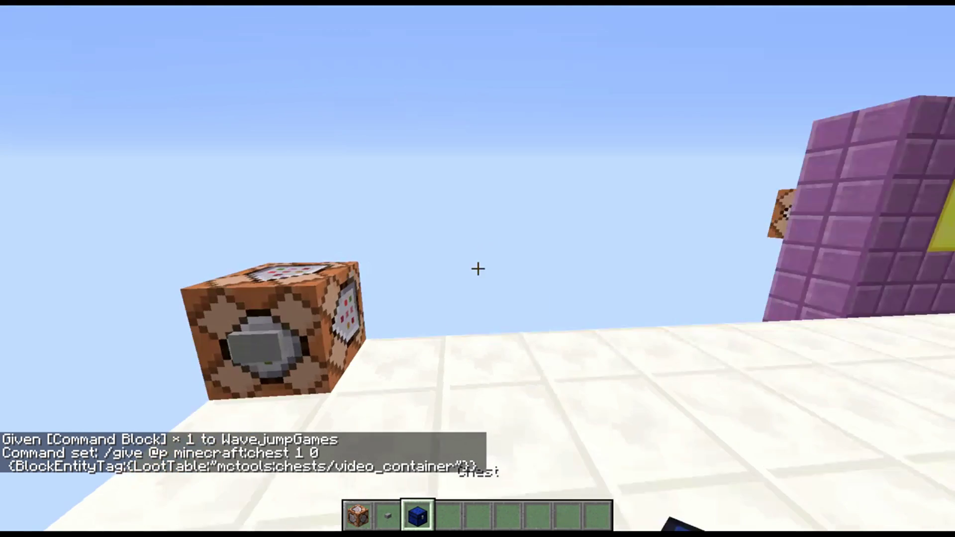
Place loot chests beside the command block and inspect the items they generate
right_click(477, 269)
right_click(478, 269)
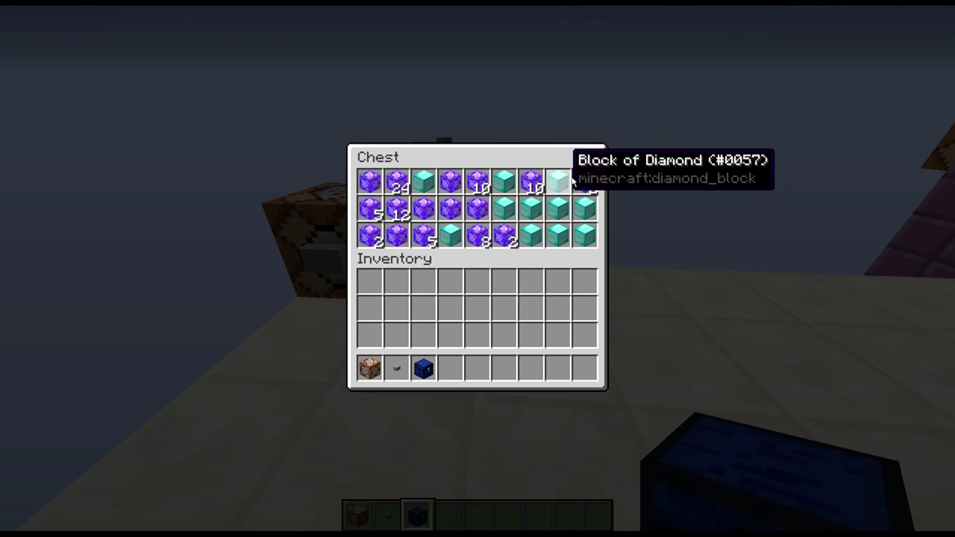
key(Escape)
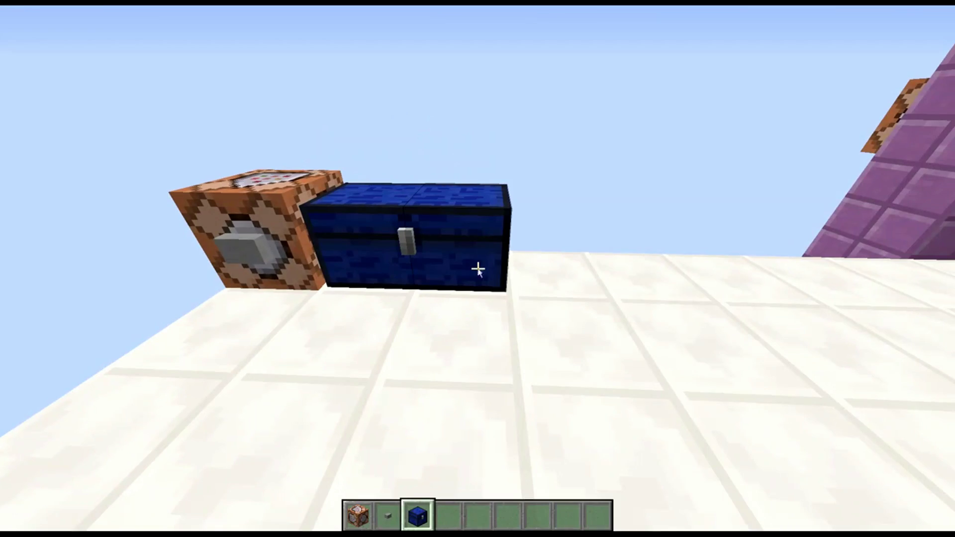
right_click(478, 269)
key(Escape)
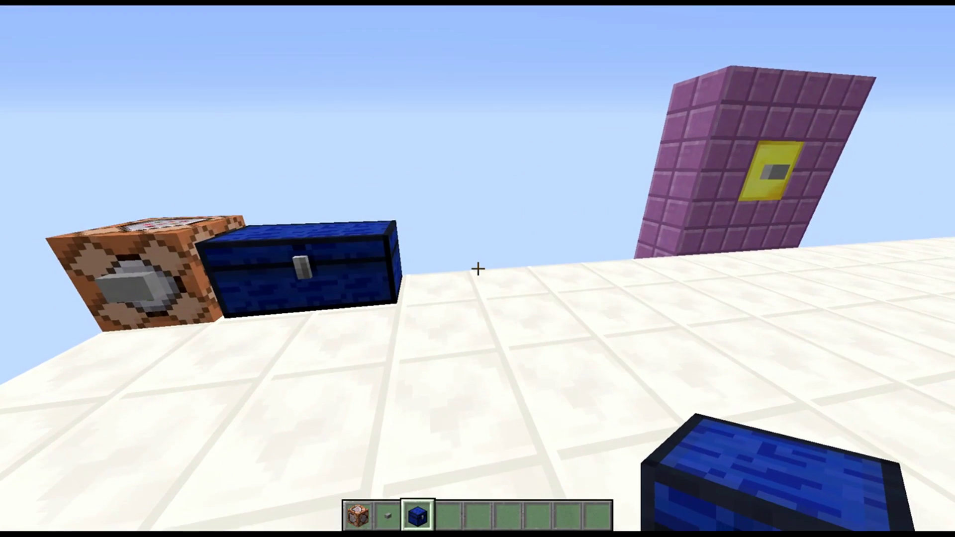
Place more loot chests separately on the platform and inspect their generated contents
right_click(478, 269)
right_click(478, 268)
right_click(477, 268)
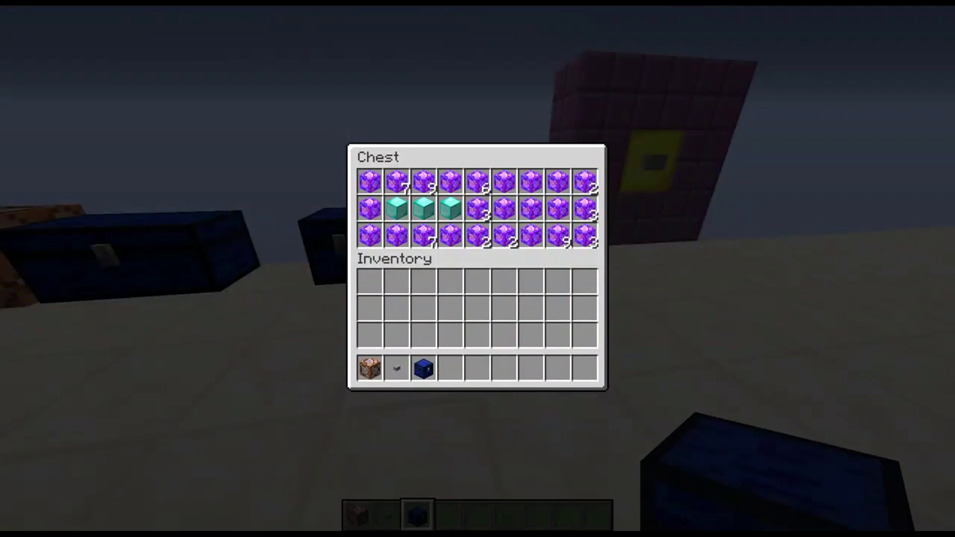
key(Escape)
right_click(477, 268)
key(Escape)
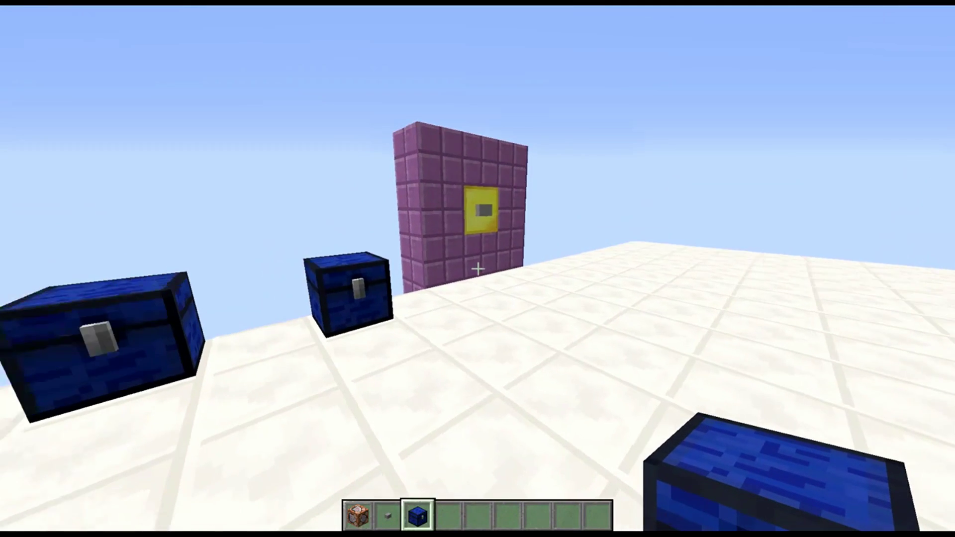
right_click(478, 268)
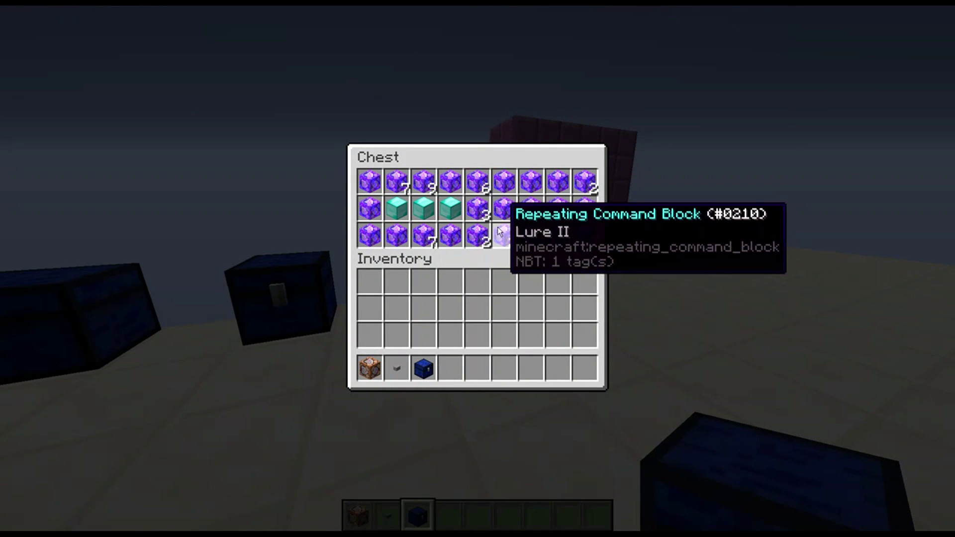
Inspect the generated items in another loot chest on the platform
key(Escape)
right_click(477, 268)
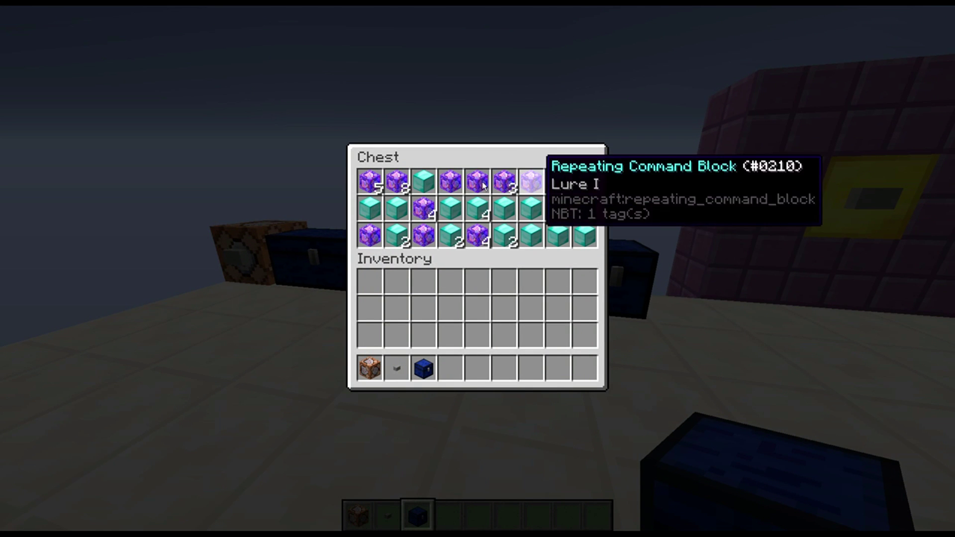
key(Escape)
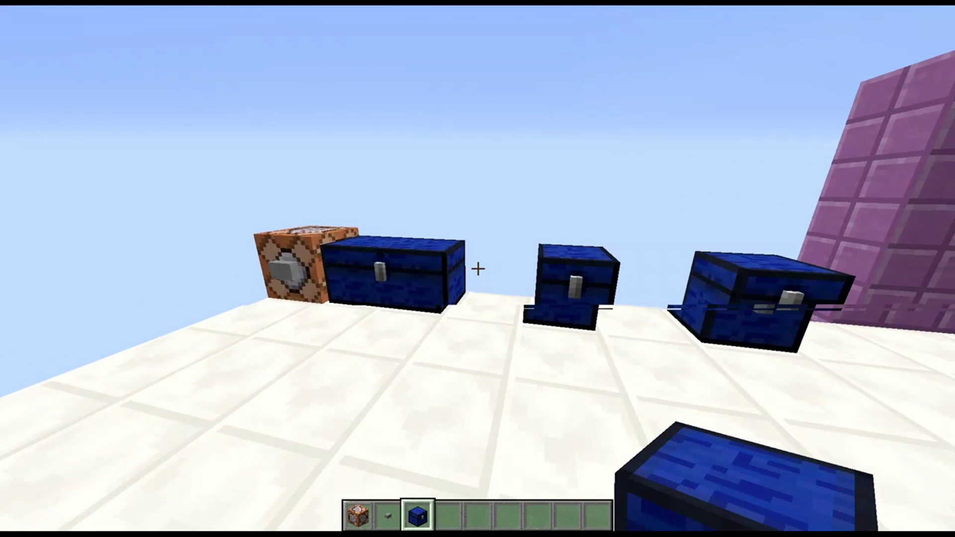
Break all the loot chests placed on the platform
click(478, 268)
click(478, 268)
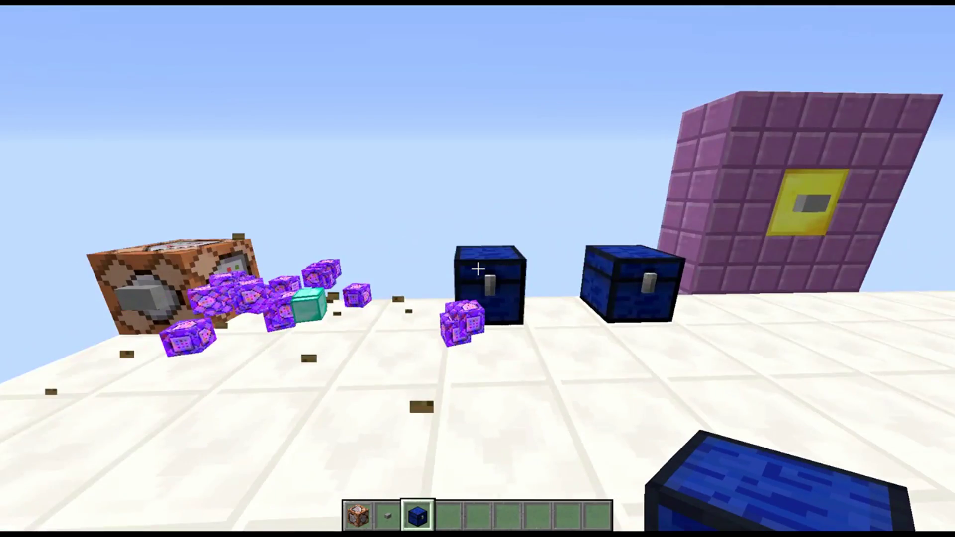
click(477, 269)
click(478, 268)
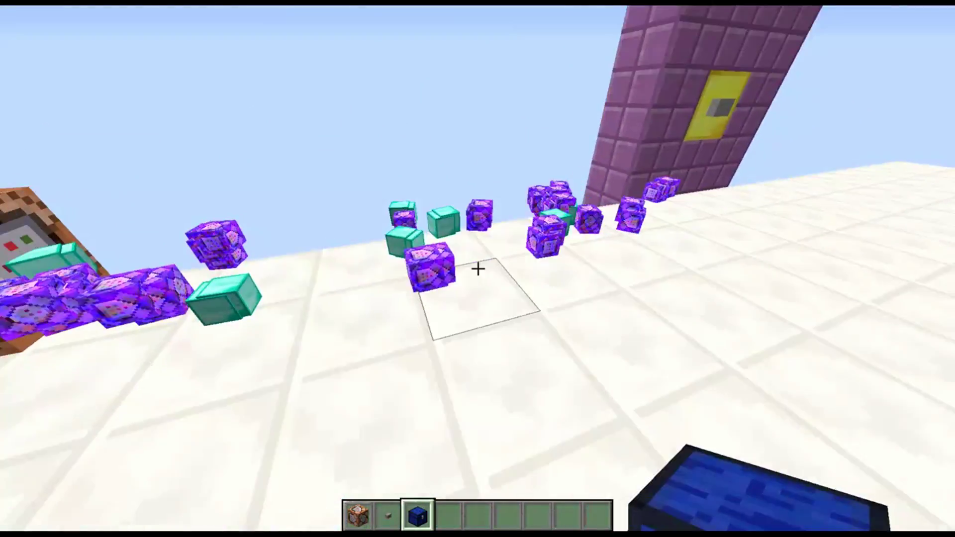
Collect the dropped loot from the platform, test-placing one repeating command block, opening it and removing it again
key(w)
scroll(478, 269, down, 1)
right_click(477, 269)
right_click(477, 268)
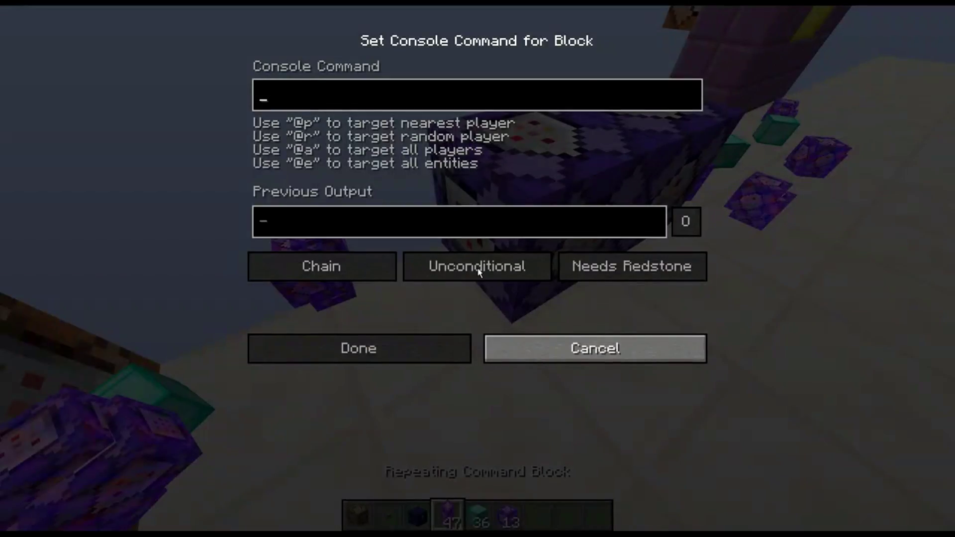
key(Escape)
click(478, 269)
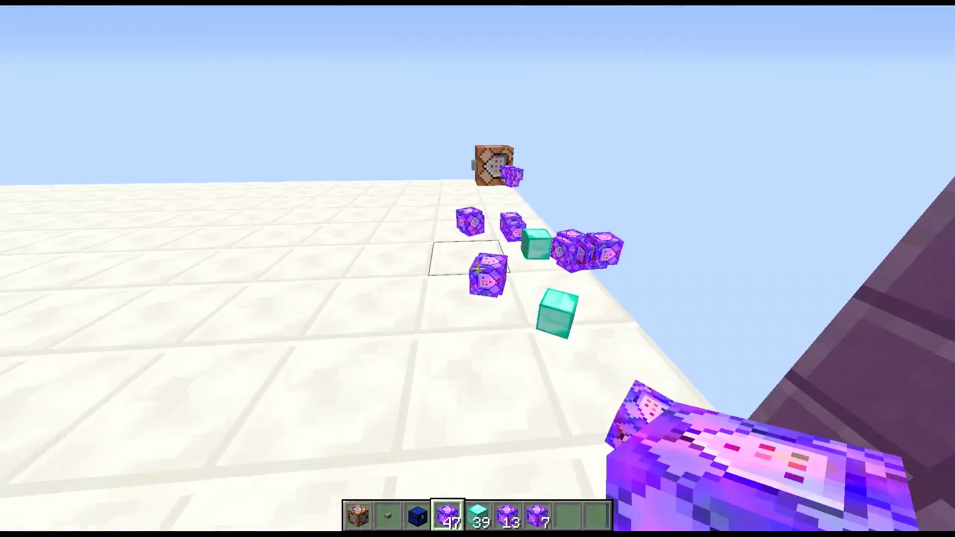
key(w)
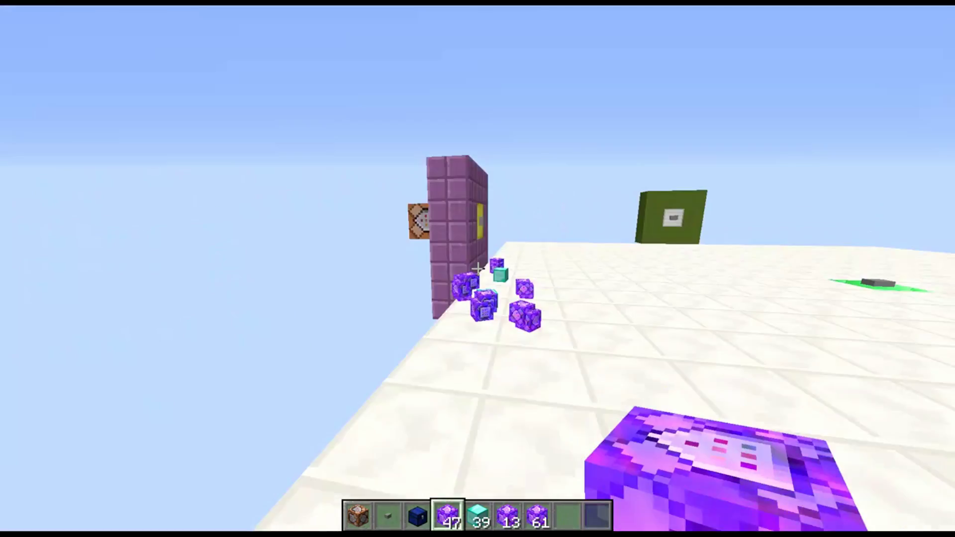
key(w)
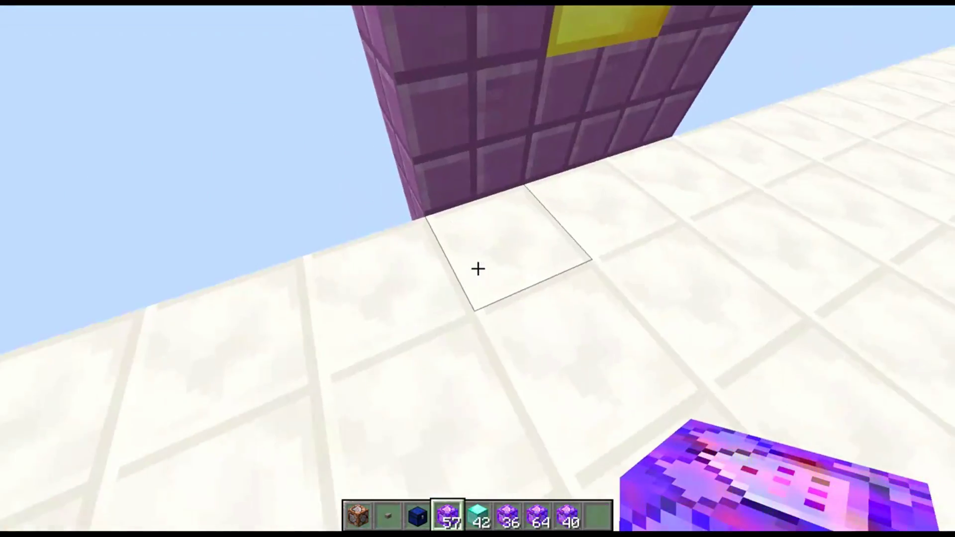
Clear the collected repeating command blocks and diamond blocks from the hotbar in the creative inventory
scroll(477, 269, down, 1)
scroll(477, 269, up, 1)
key(e)
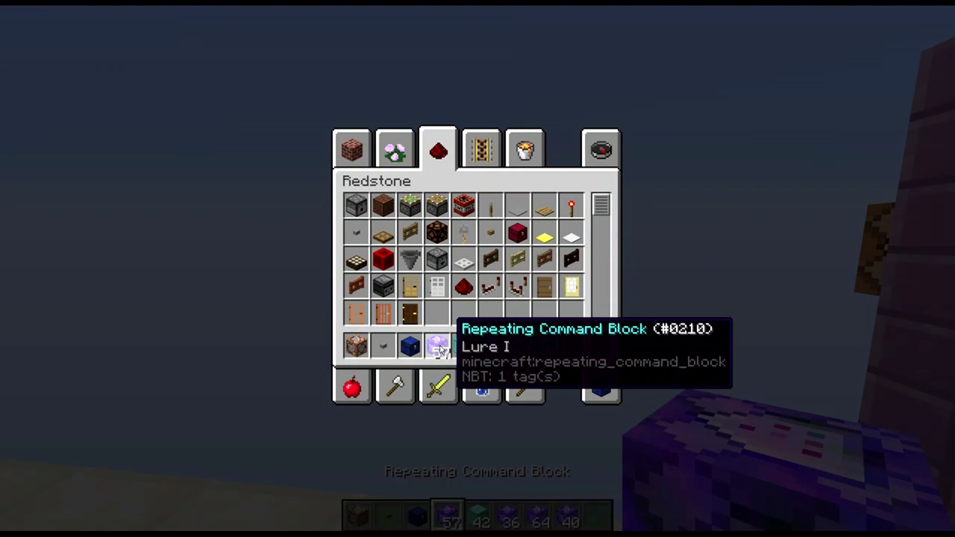
shift+click(437, 346)
shift+click(464, 346)
shift+click(497, 348)
shift+click(518, 348)
key(e)
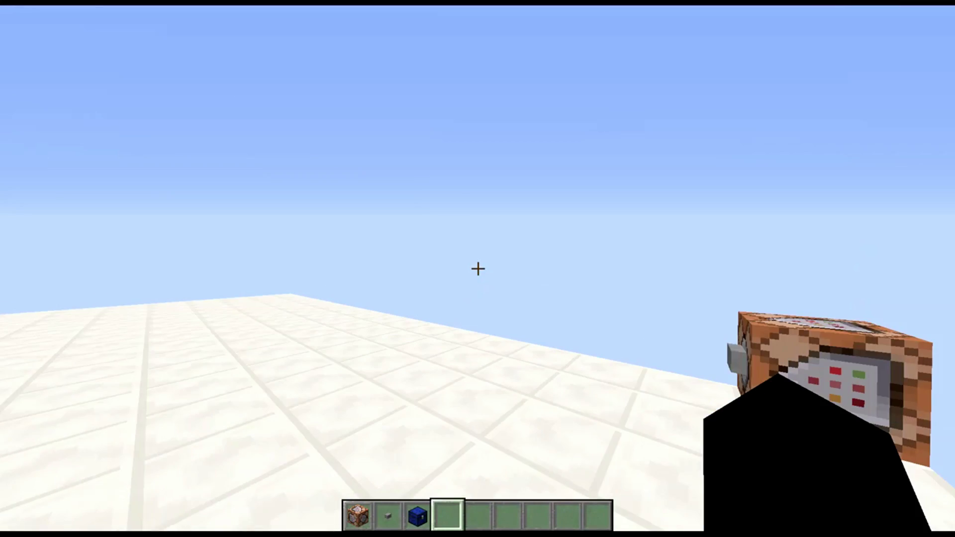
Replace "/give @p" in the command block's command with "setblock ~ ~1 ~", keeping the chest and loot table data
right_click(478, 269)
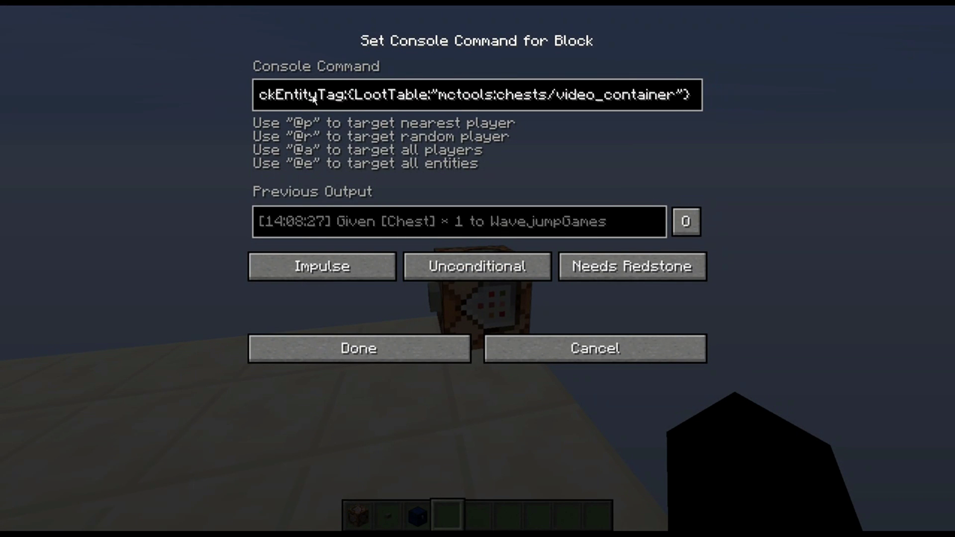
key(ctrl+Left)
key(ctrl+Left)
key(ctrl+Left)
key(ctrl+Left)
key(ctrl+Left)
key(ctrl+Left)
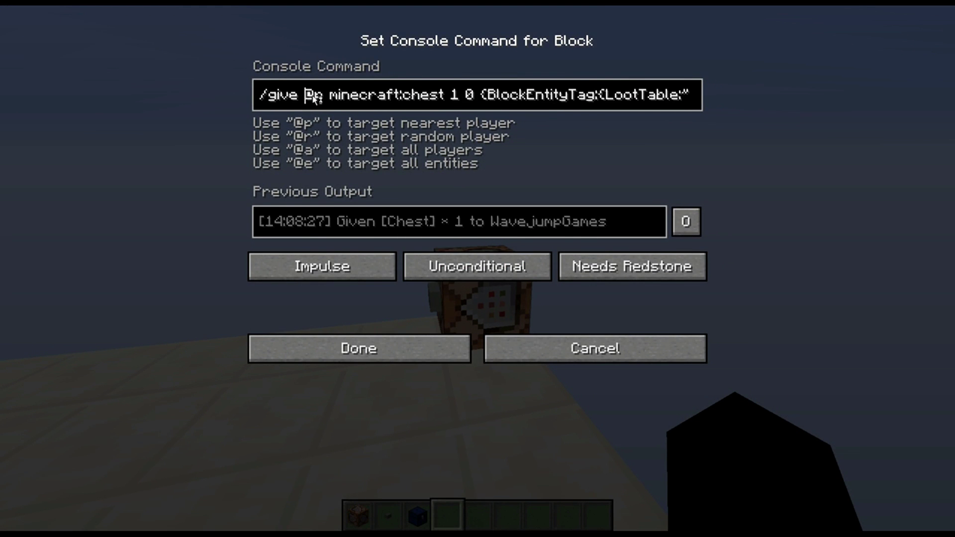
key(ctrl+shift+Right)
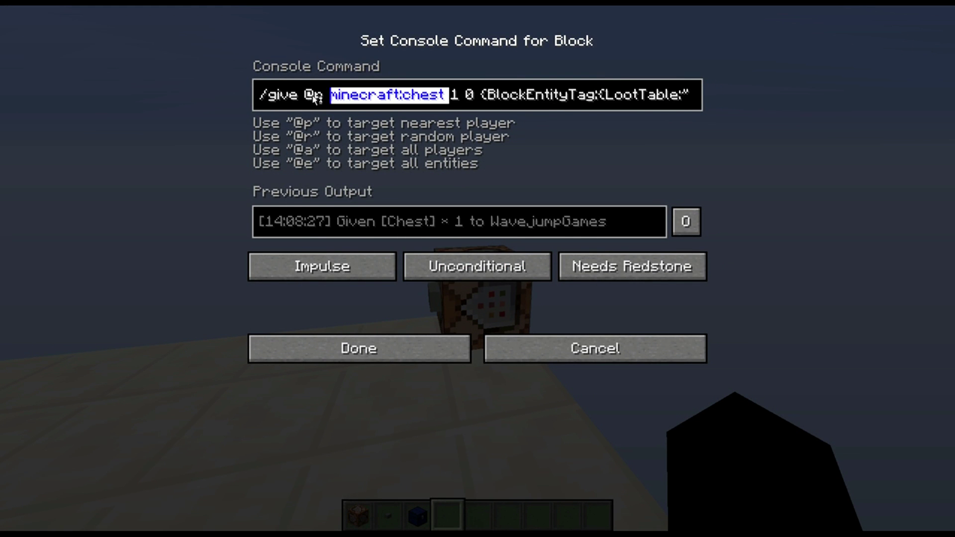
click(313, 96)
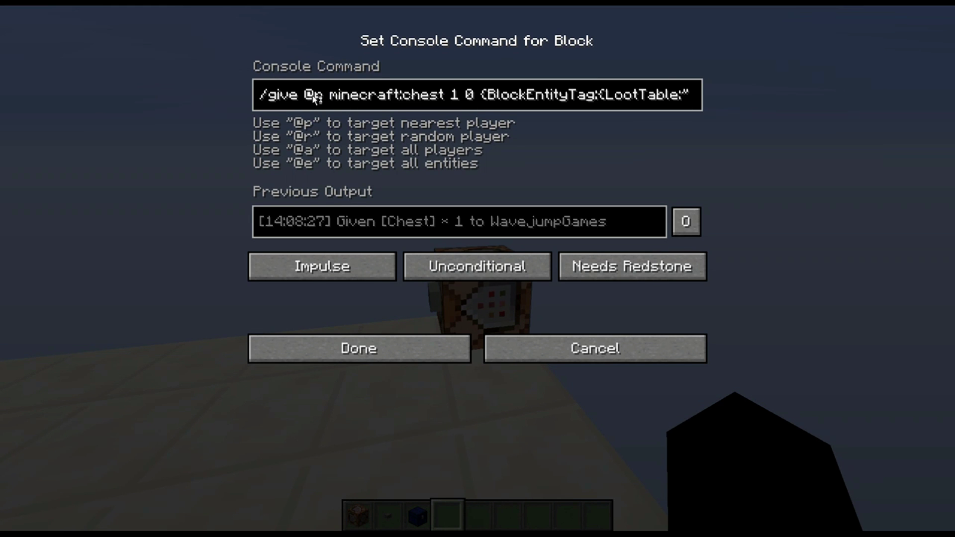
key(ctrl+shift+Left)
key(BackSpace)
key(Delete)
key(Delete)
key(Delete)
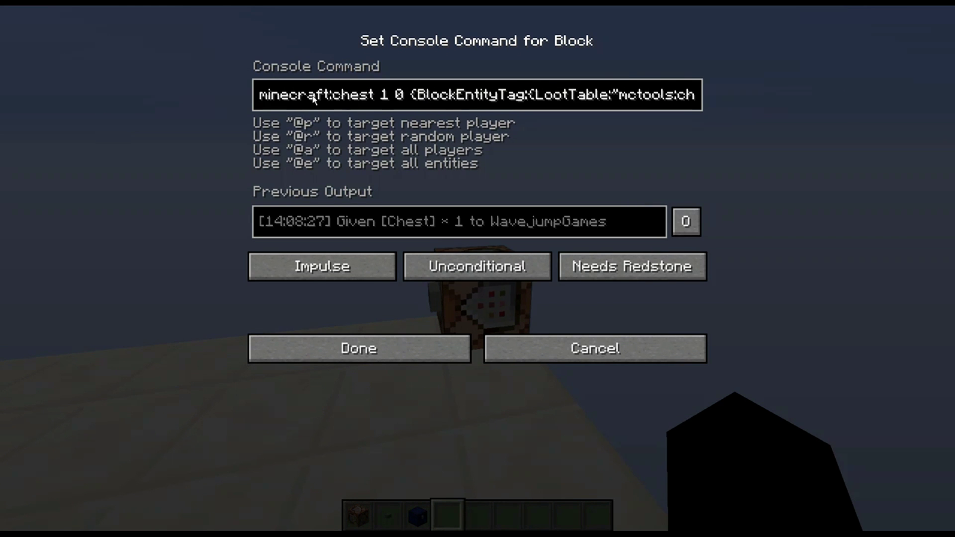
text(setbl)
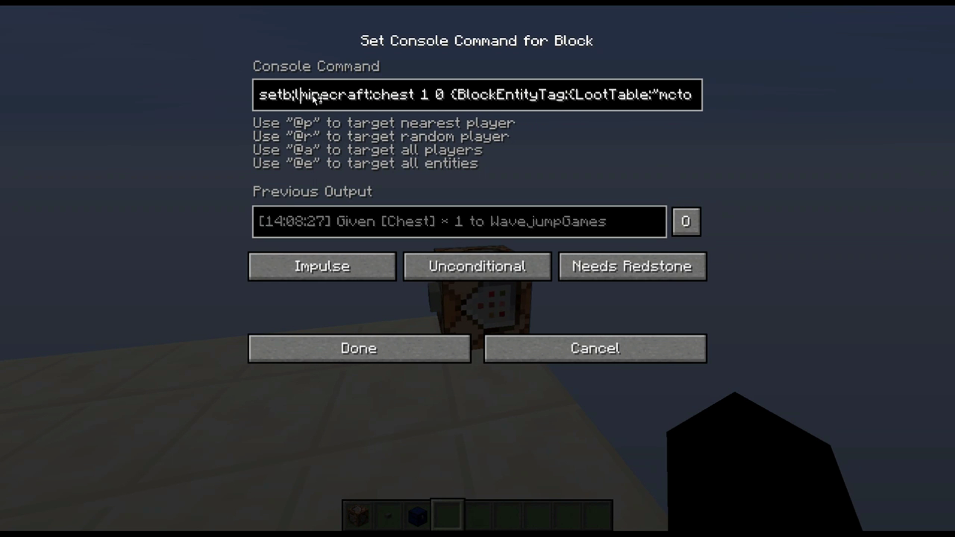
text(ock )
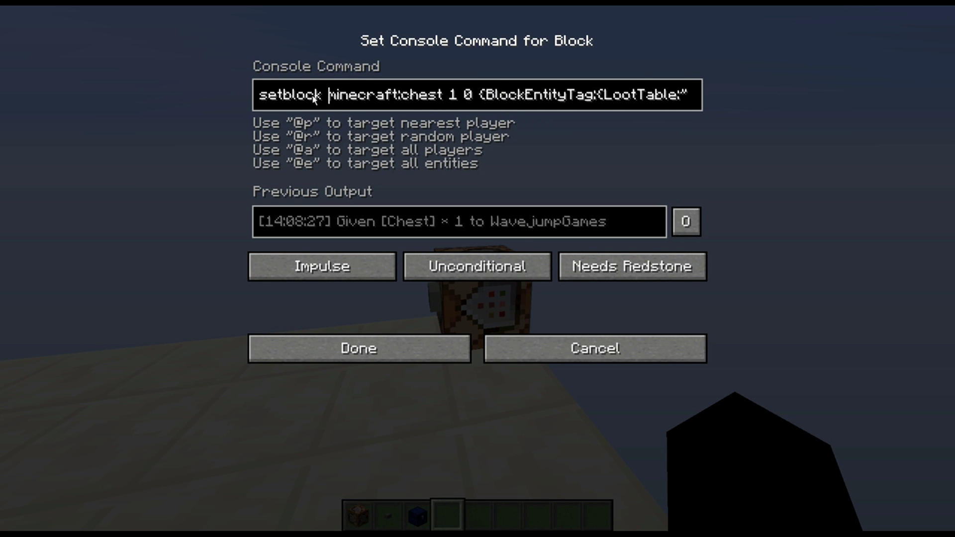
text(~ ~1 ~)
key(Return)
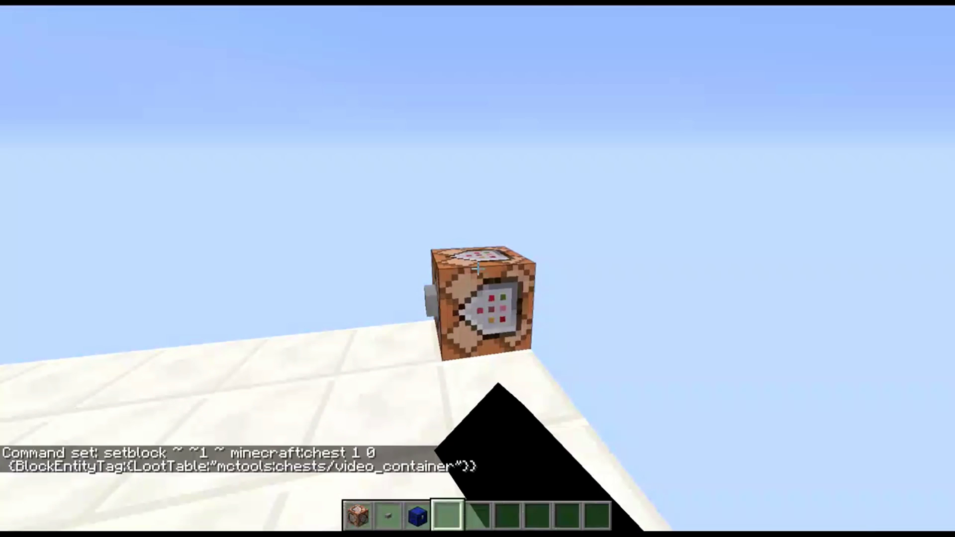
Set the command block to Repeat and Always Active, and save it
right_click(478, 268)
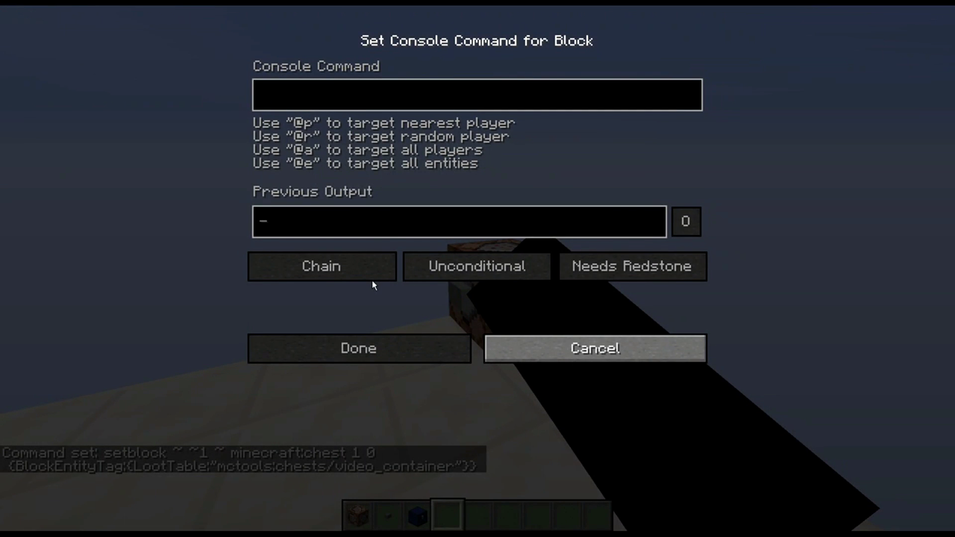
click(362, 263)
click(360, 264)
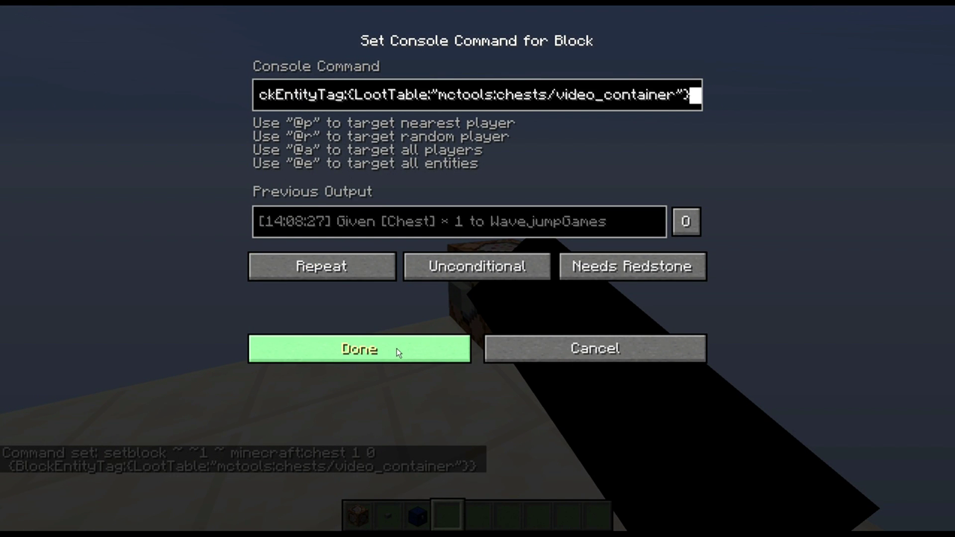
click(692, 268)
click(415, 352)
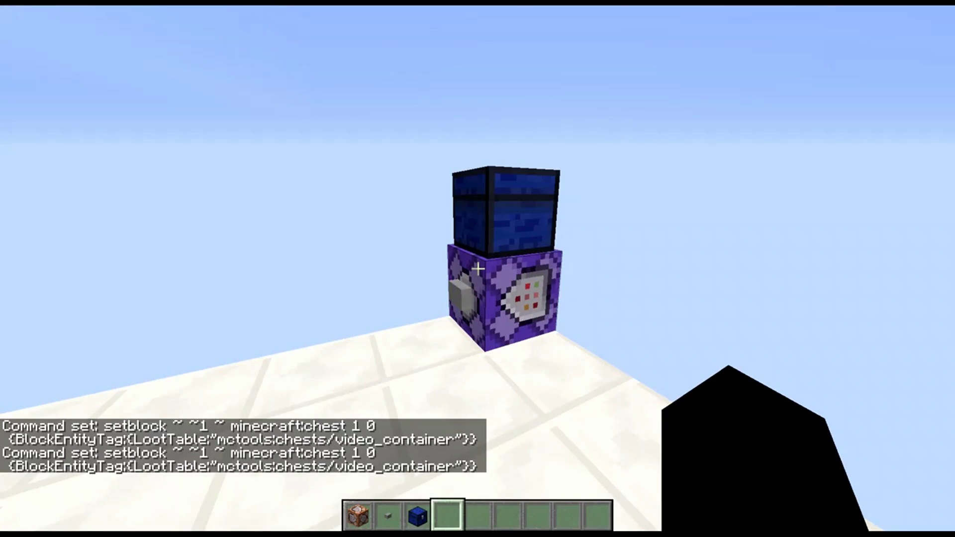
Try to open the chest placed above the repeating command block
key(a)
key(w)
right_click(478, 269)
right_click(478, 268)
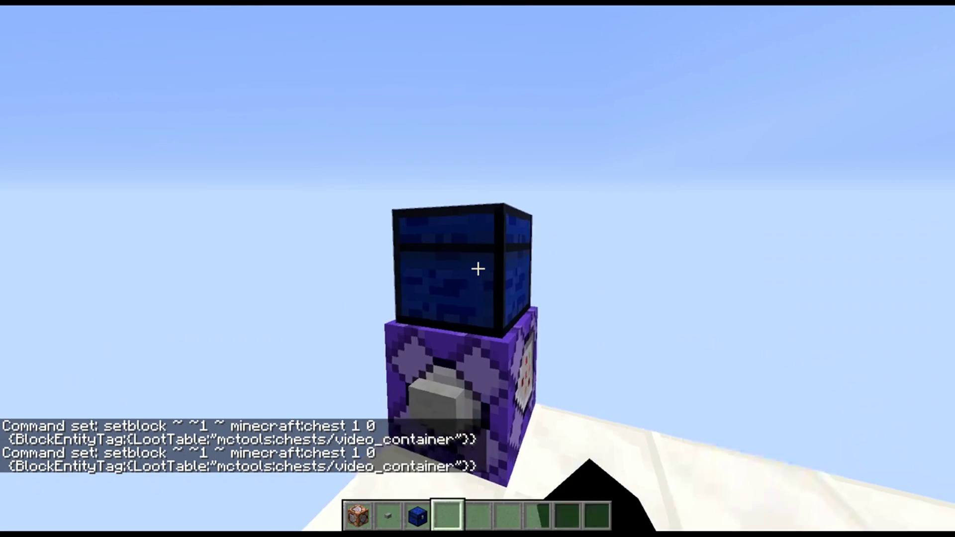
key(w)
right_click(478, 269)
right_click(477, 269)
right_click(477, 268)
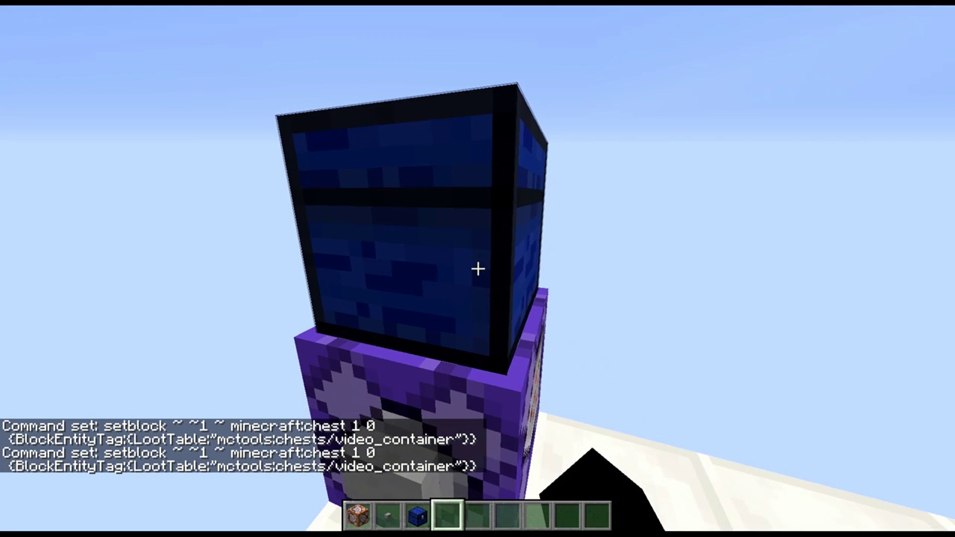
Set the repeating command block back to Needs Redstone and save it
right_click(477, 269)
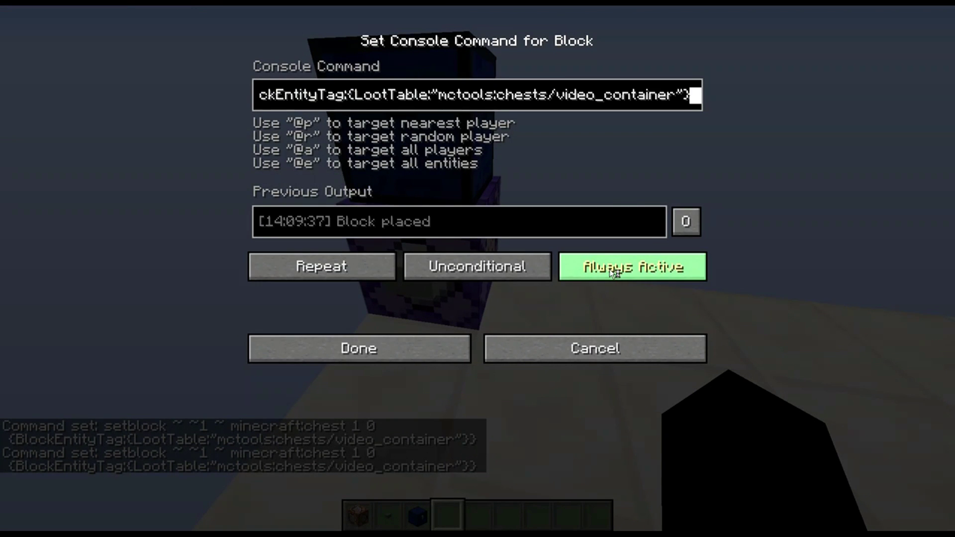
click(632, 266)
click(418, 339)
Inspect the contents of the chest above the command block and break the chest
right_click(477, 269)
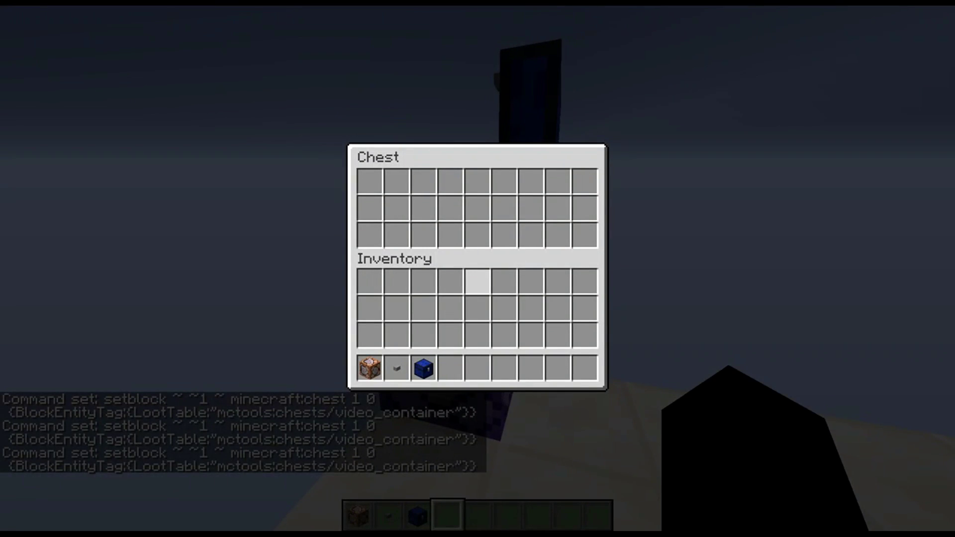
key(Escape)
right_click(477, 269)
key(Escape)
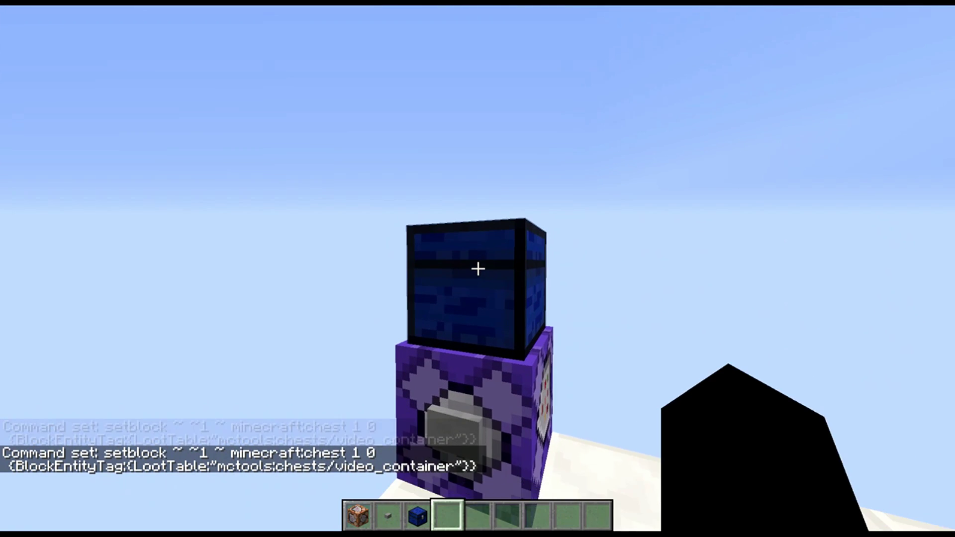
right_click(478, 268)
key(Escape)
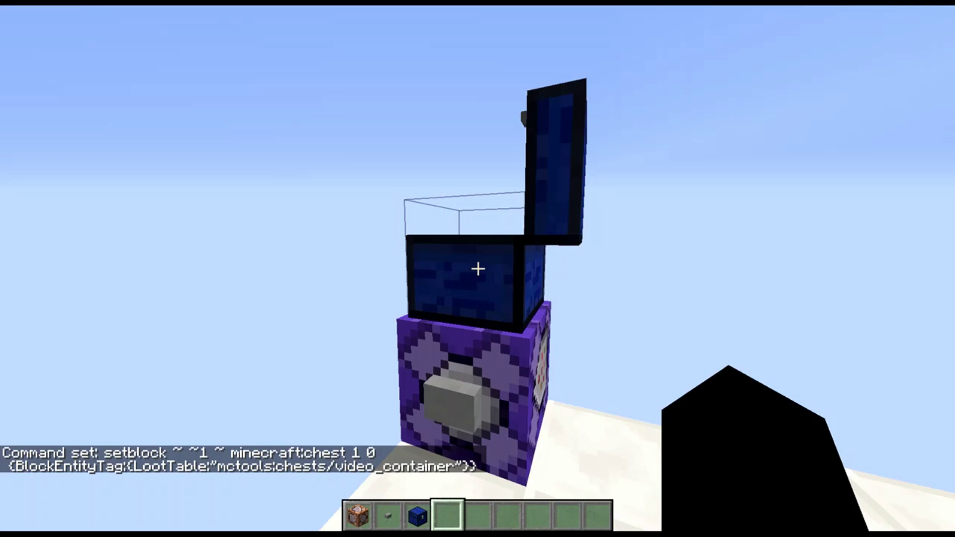
click(478, 269)
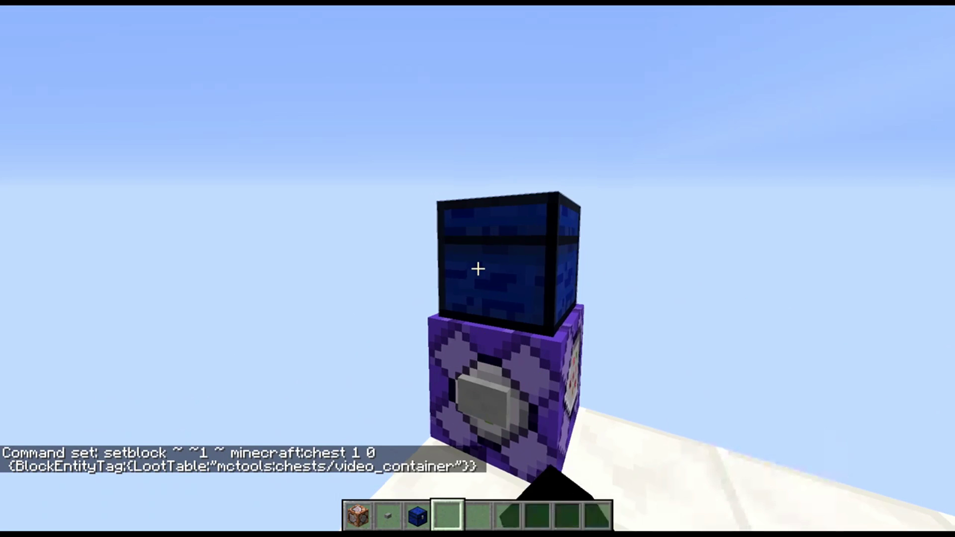
right_click(477, 269)
key(Escape)
click(478, 269)
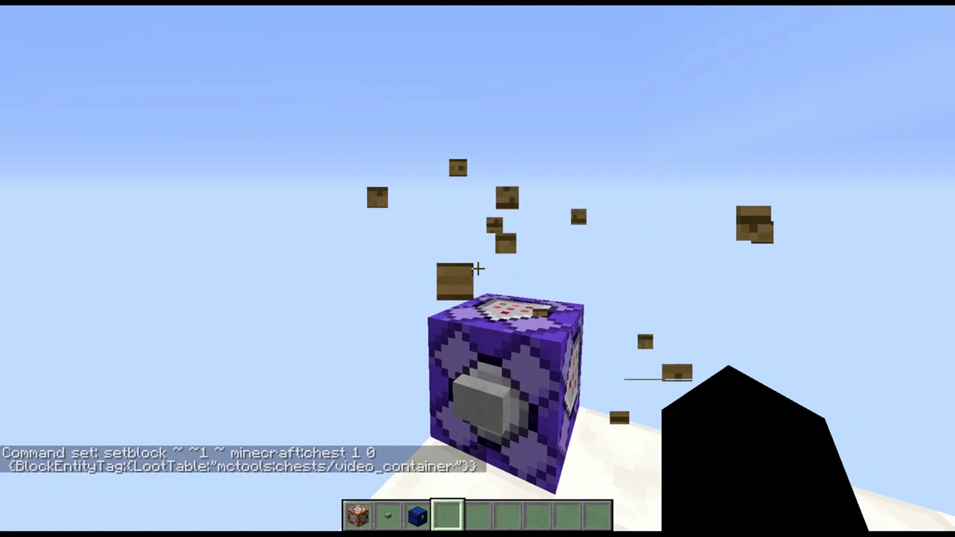
Run /setblock without arguments to check its syntax in the chat
key(slash)
text(setblock)
key(Return)
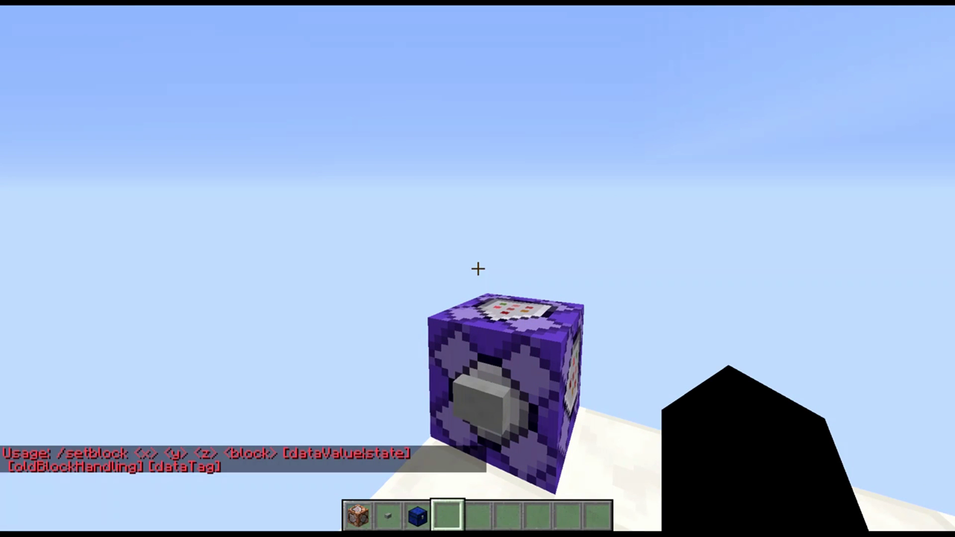
text(tr)
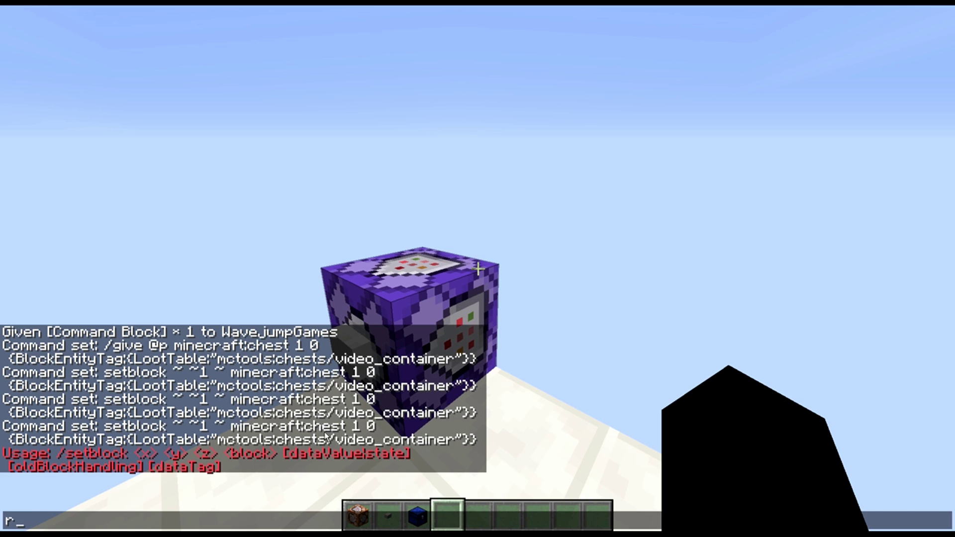
key(Escape)
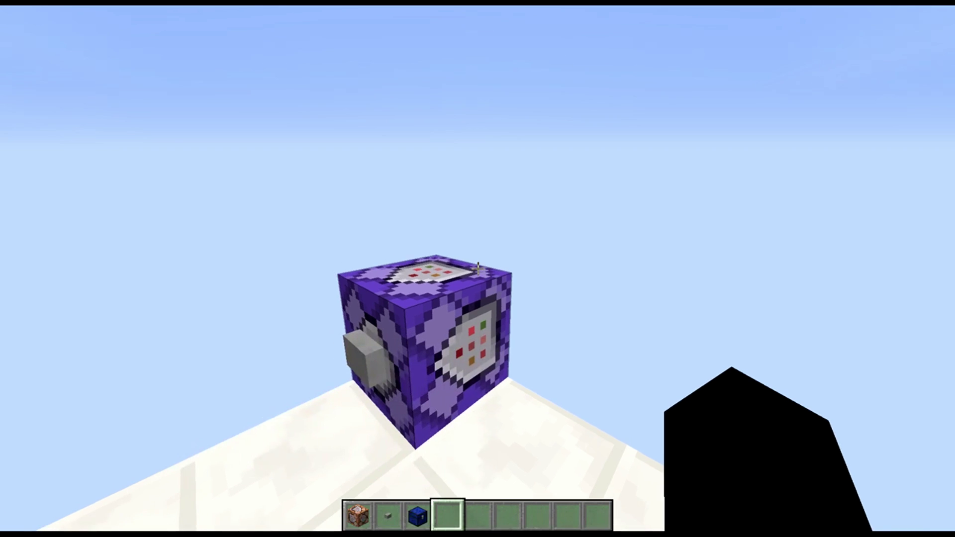
Change the repeating command block's command from setblock to "give @p" for the minecraft:chest with the mctools:chests/video_container loot table, and save it
right_click(477, 269)
key(ctrl+Left)
key(ctrl+Left)
key(ctrl+Left)
key(ctrl+Left)
key(ctrl+Left)
key(ctrl+Left)
key(ctrl+Left)
key(ctrl+Left)
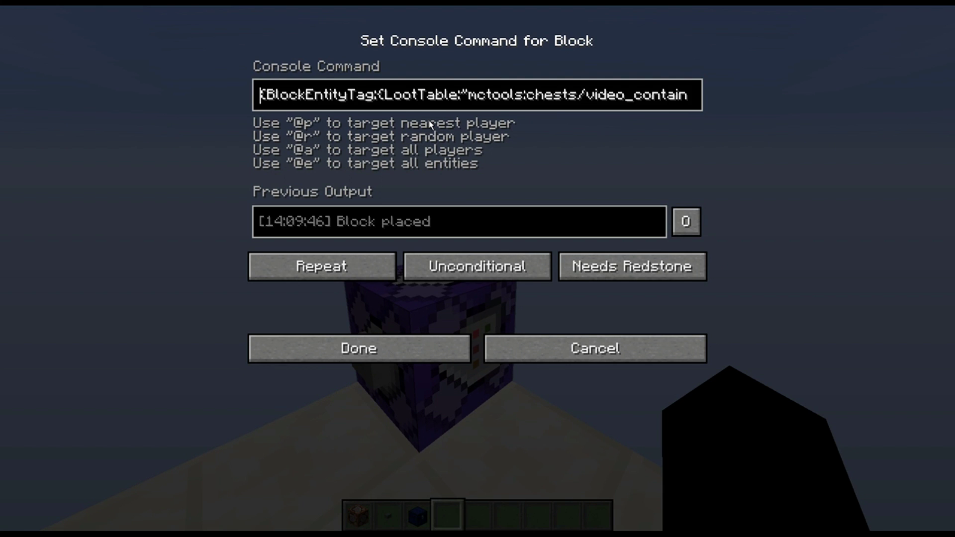
key(ctrl+shift+Right)
key(ctrl+shift+Right)
key(ctrl+shift+Right)
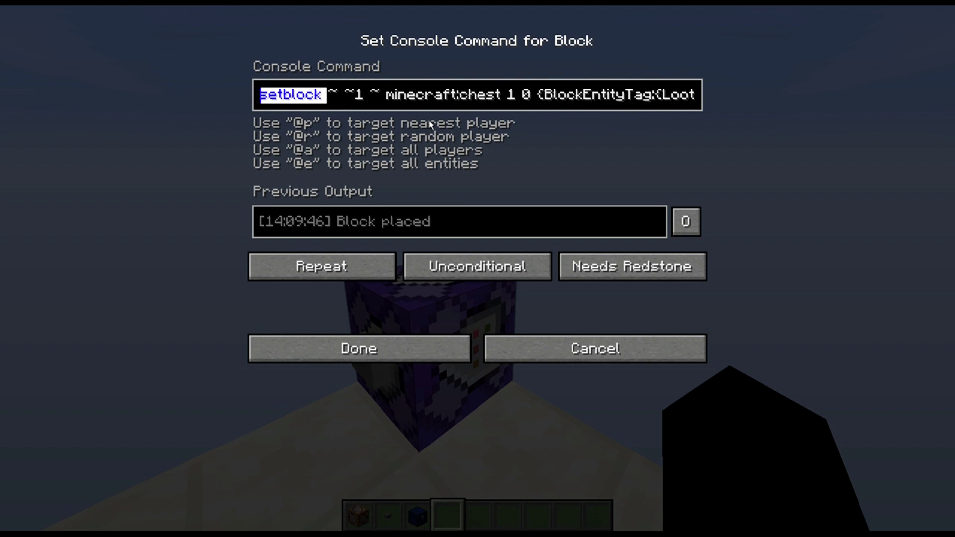
text(give @p)
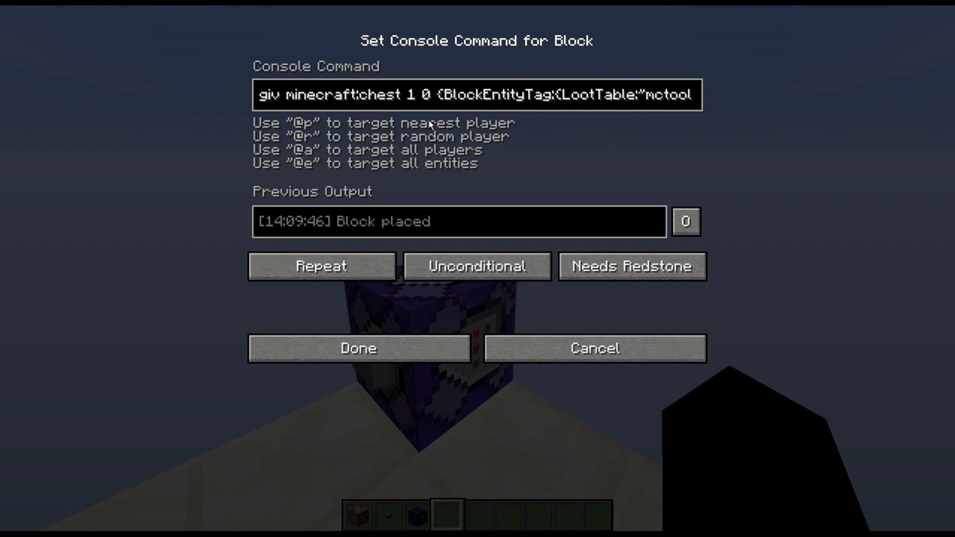
key(Return)
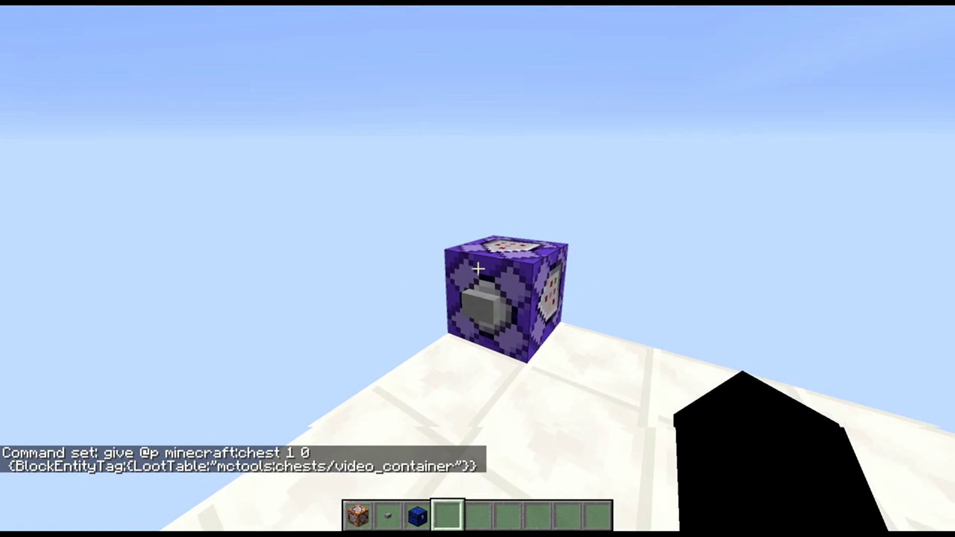
Discard the stack of chests from the hotbar
scroll(477, 269, up, 1)
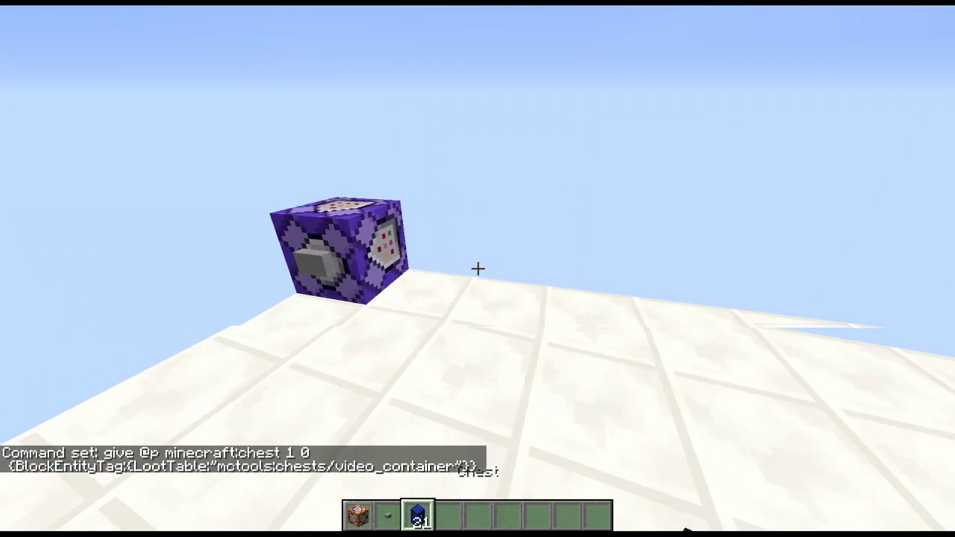
scroll(478, 269, up, 1)
key(e)
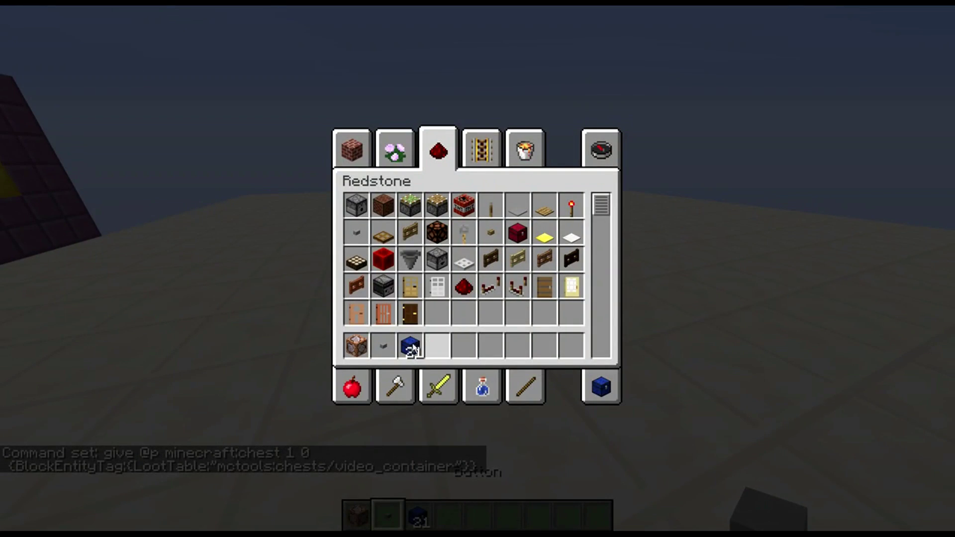
click(410, 345)
click(142, 347)
key(e)
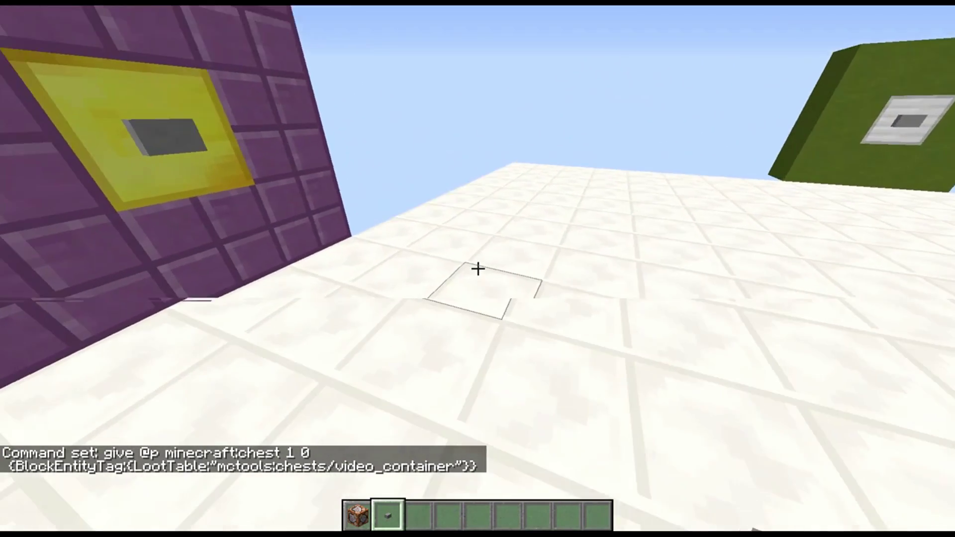
key(a)
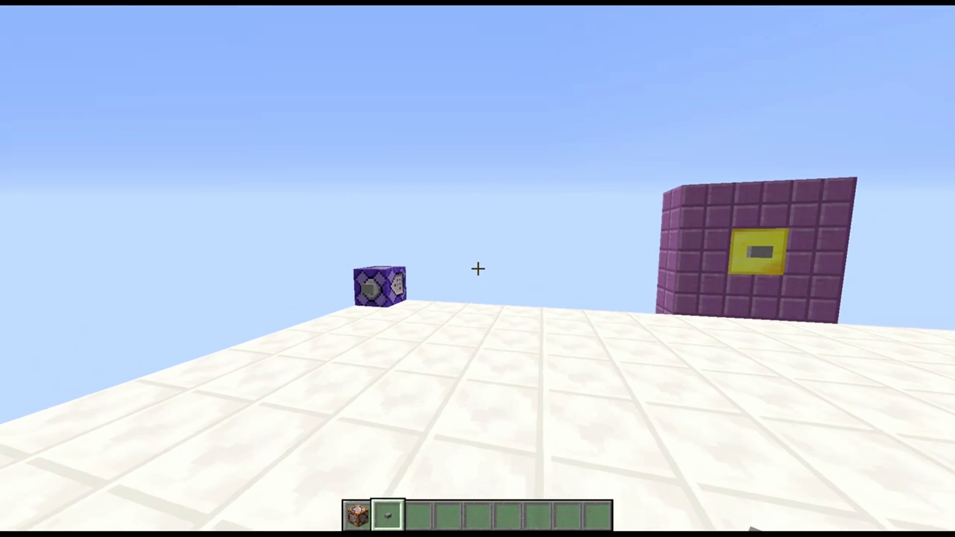
key(w)
key(w)
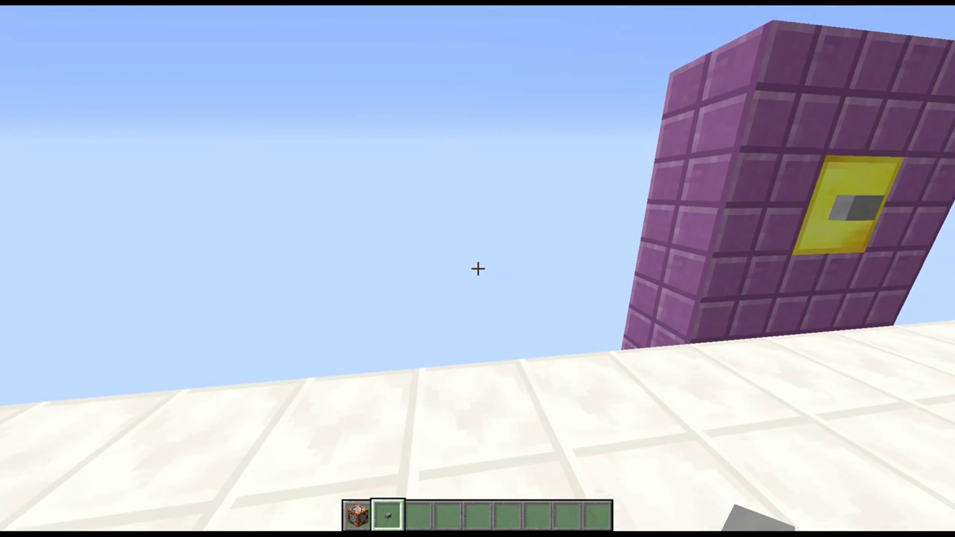
key(s)
key(s)
key(space)
key(space)
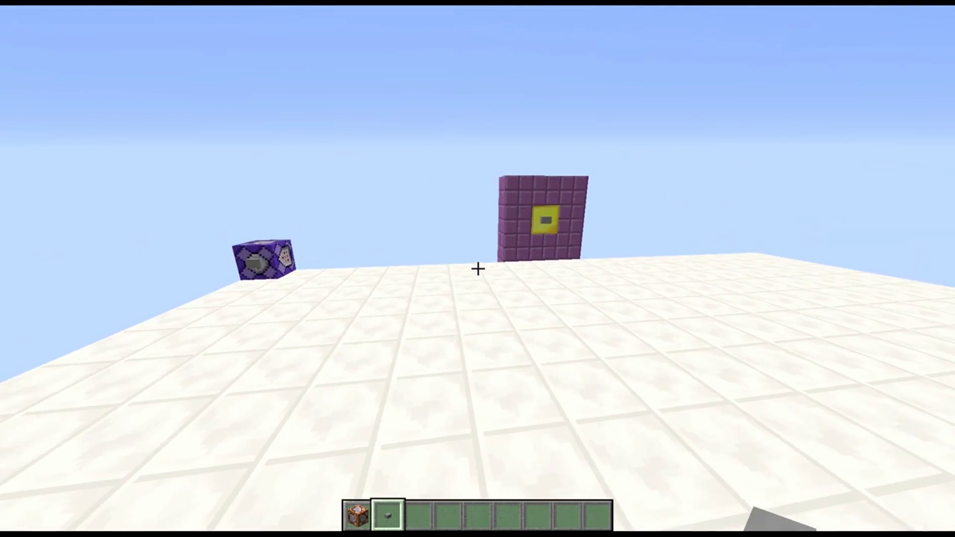
Run /summon without arguments to check its syntax in the chat
key(w)
key(slash)
text(sukmm)
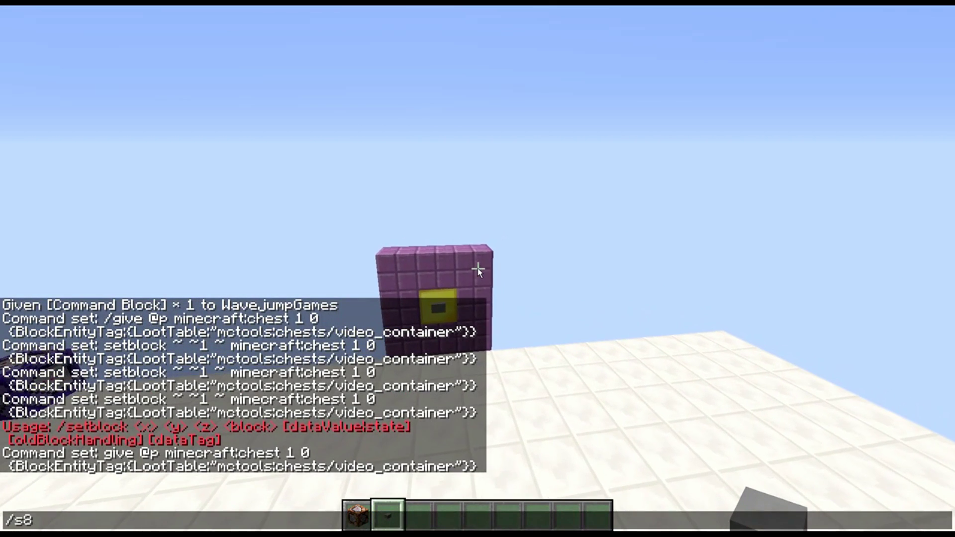
key(BackSpace)
key(BackSpace)
key(BackSpace)
text(mmo)
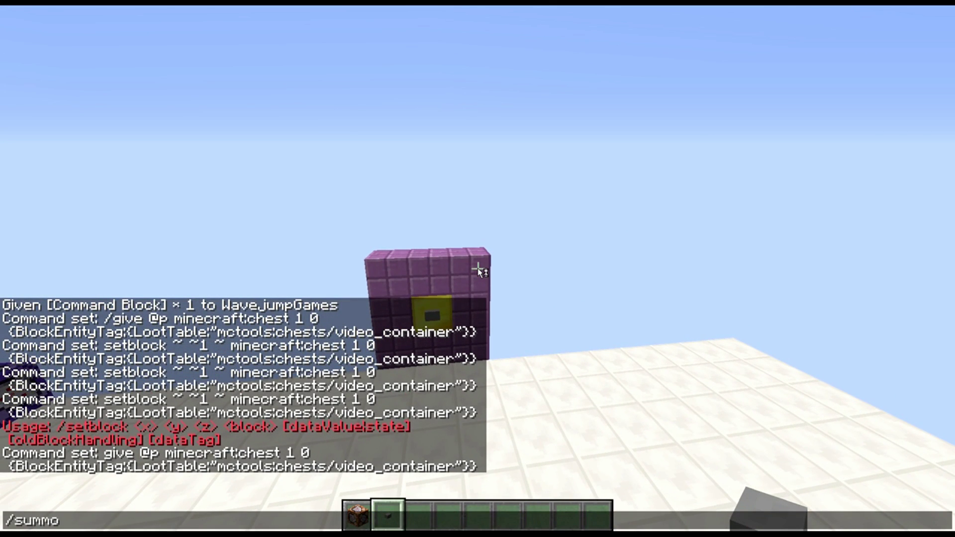
text(n)
key(Return)
key(s)
key(1)
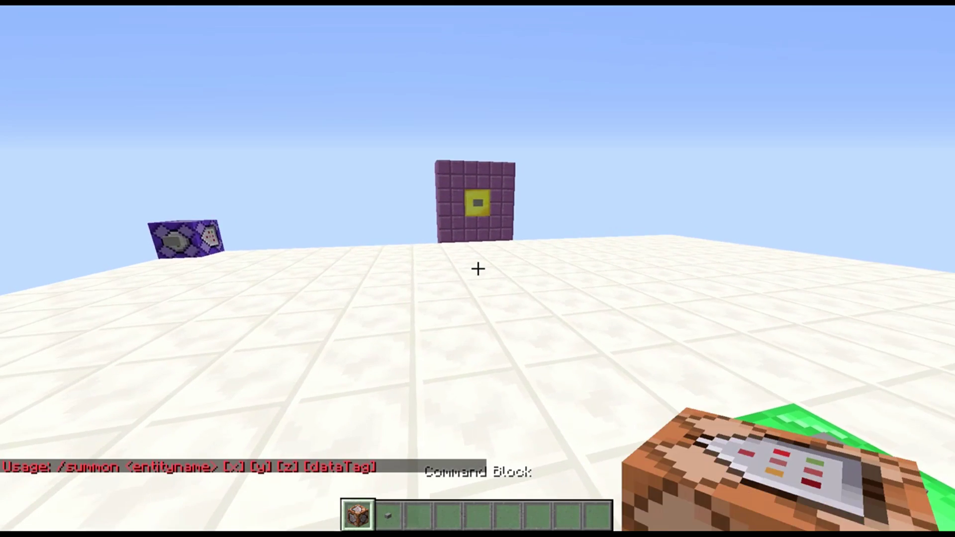
Set the GUI scale to Auto in the video settings and return to the world
key(Escape)
click(402, 271)
click(386, 209)
click(378, 185)
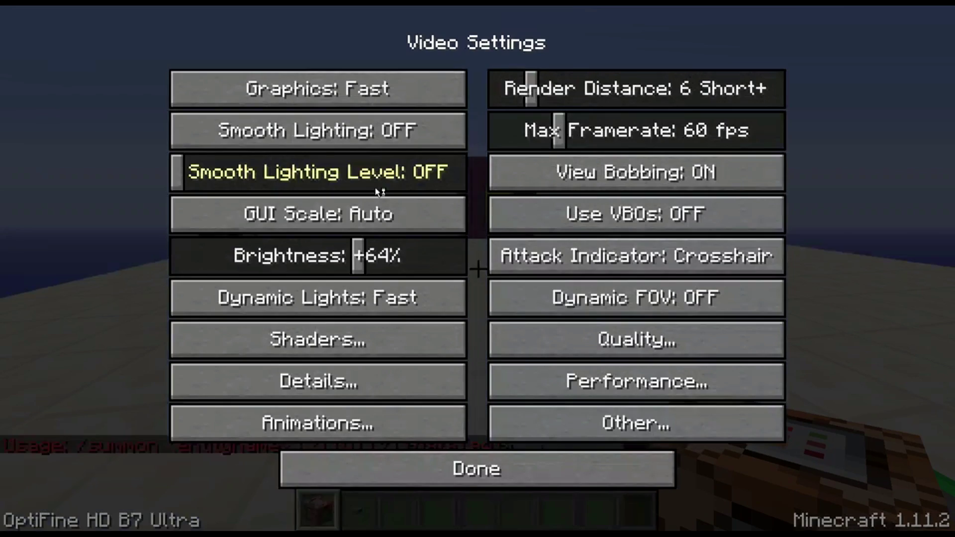
key(Escape)
Run /summon minecraft:zombie ~ ~ ~ {BlockEntityTag:{LootTable:"mctools:entities\example_container"}} in the chat
key(slash)
text(sum)
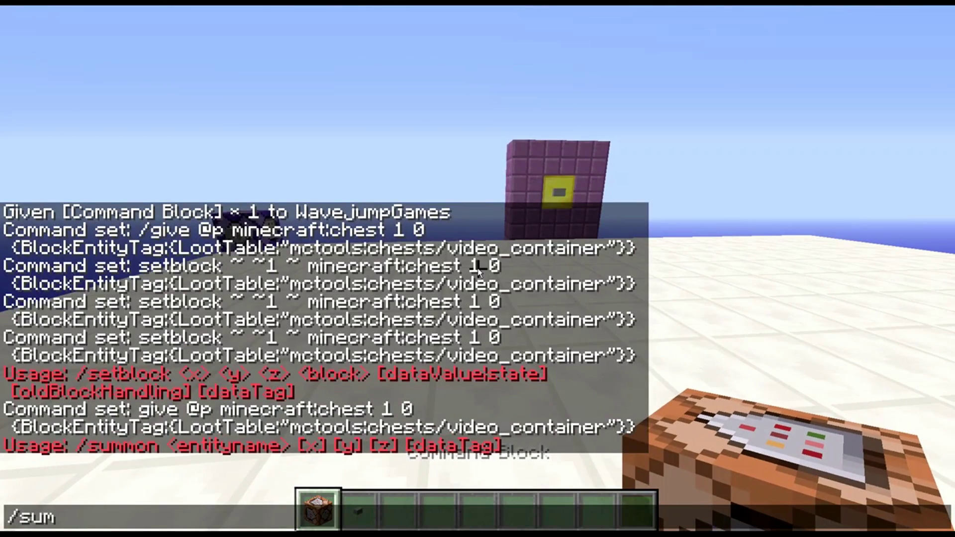
text(mon)
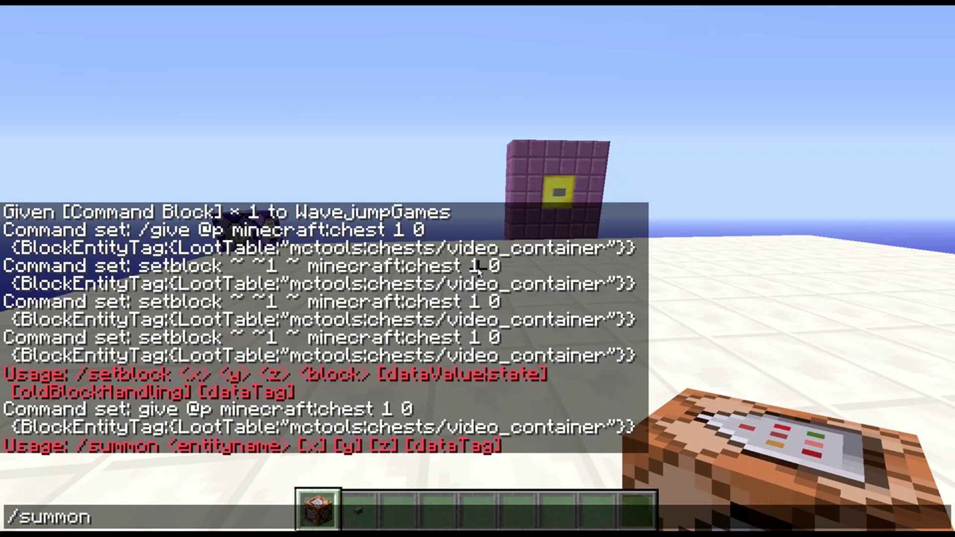
text( minecraft:zombie ~ ~ ~ {BlockEntityTag:{LootTable:)
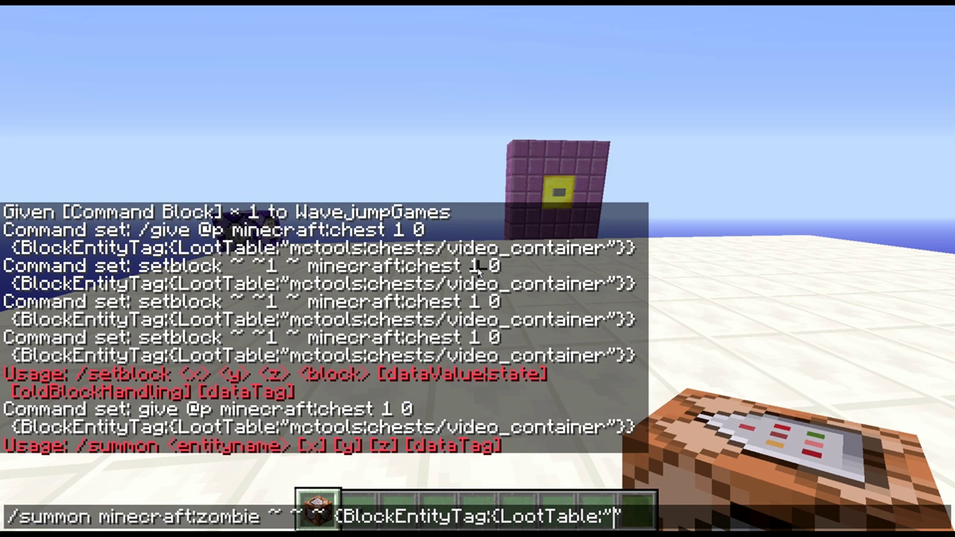
text(tools)
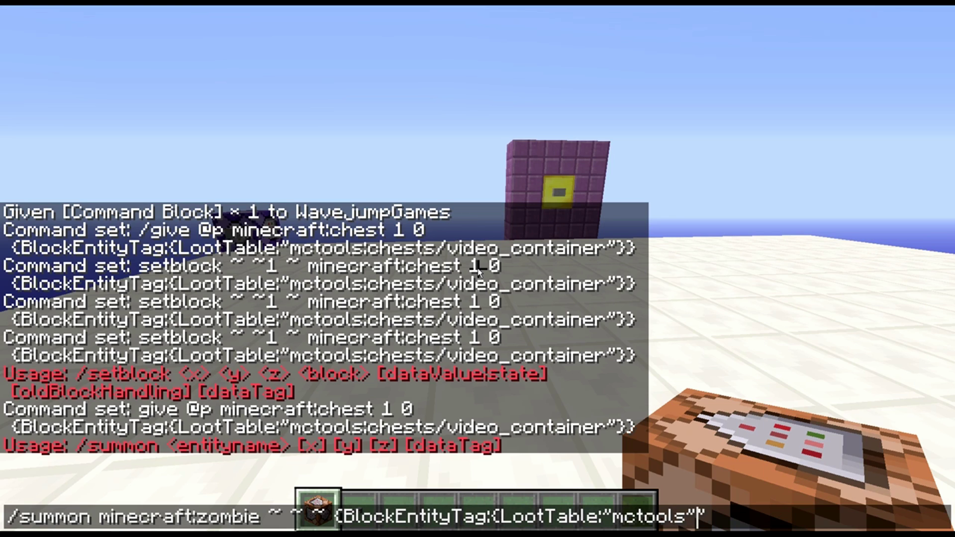
text("\e)
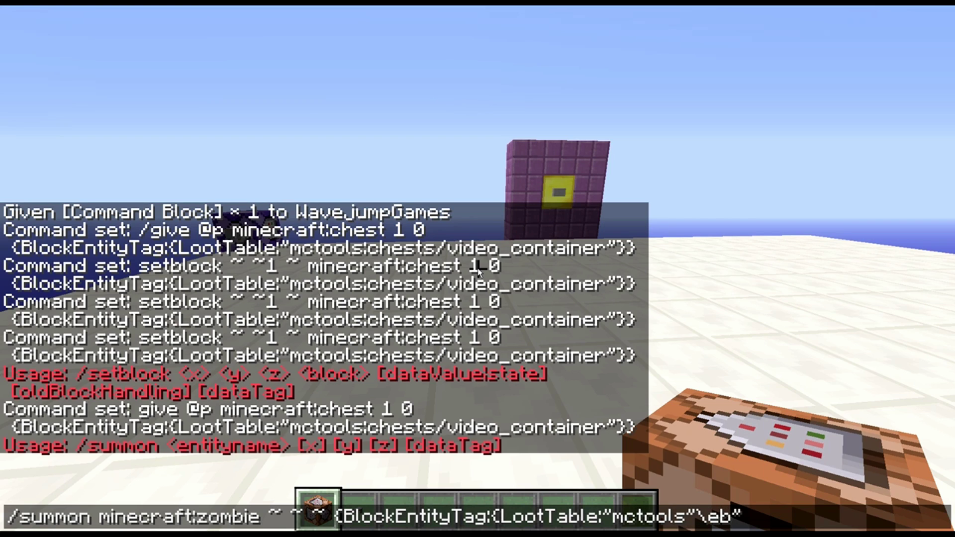
text(ntities)
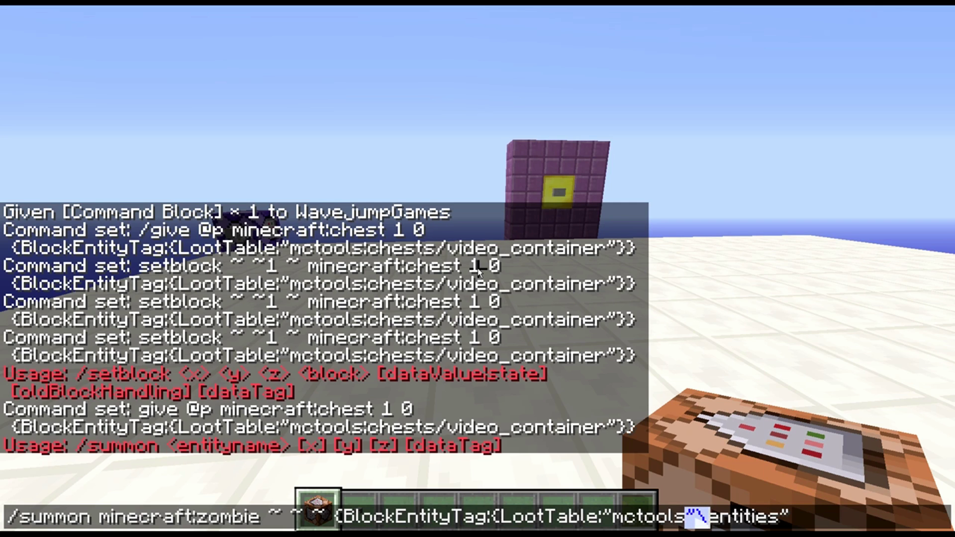
text(:)
key(End)
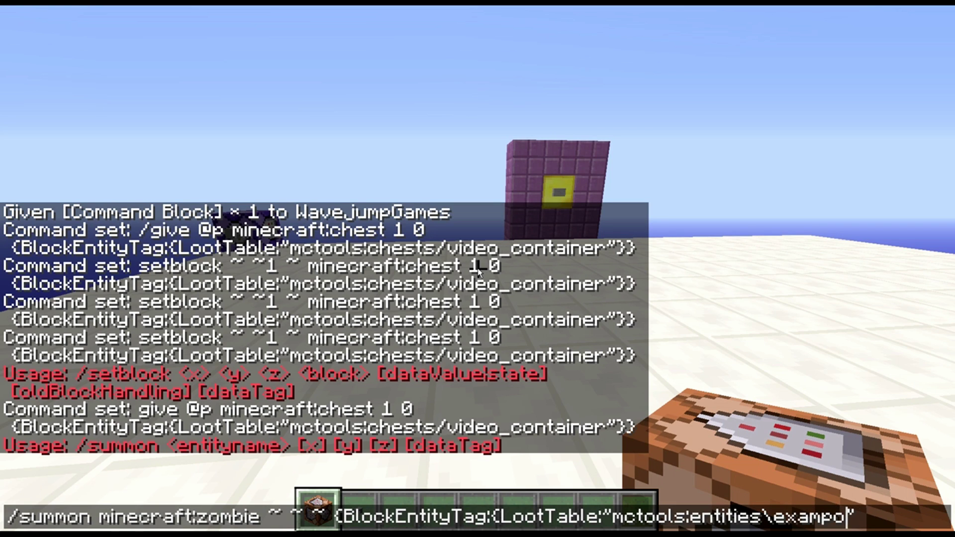
text(ntainer)
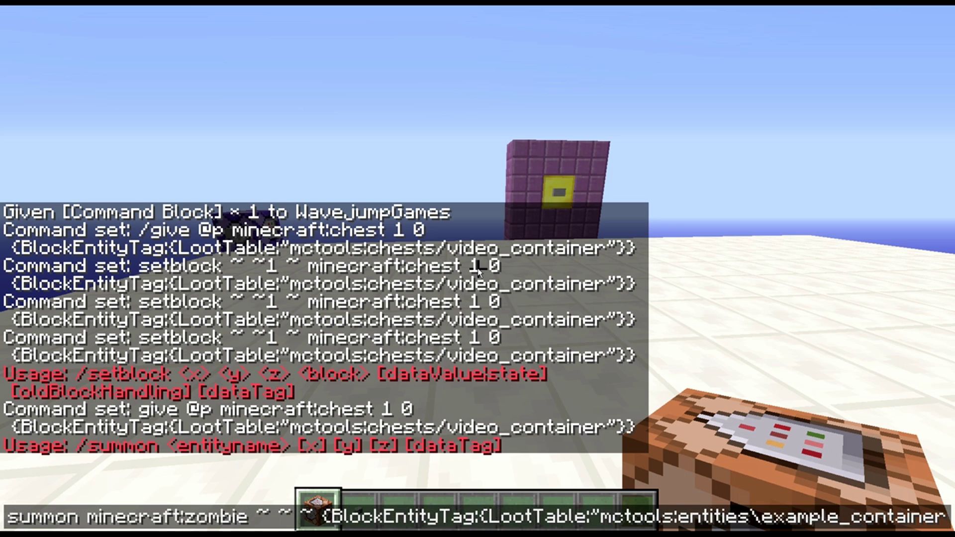
key(End)
text(})
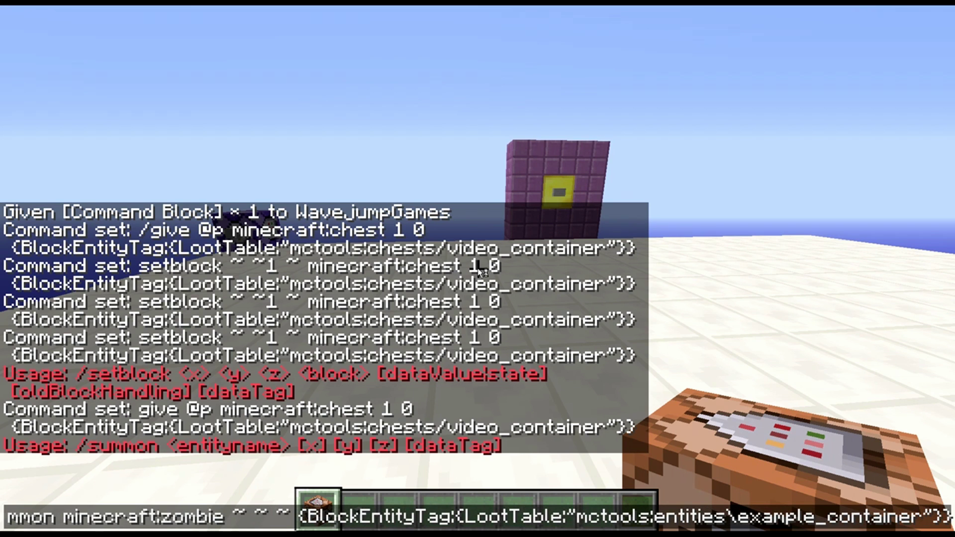
key(Return)
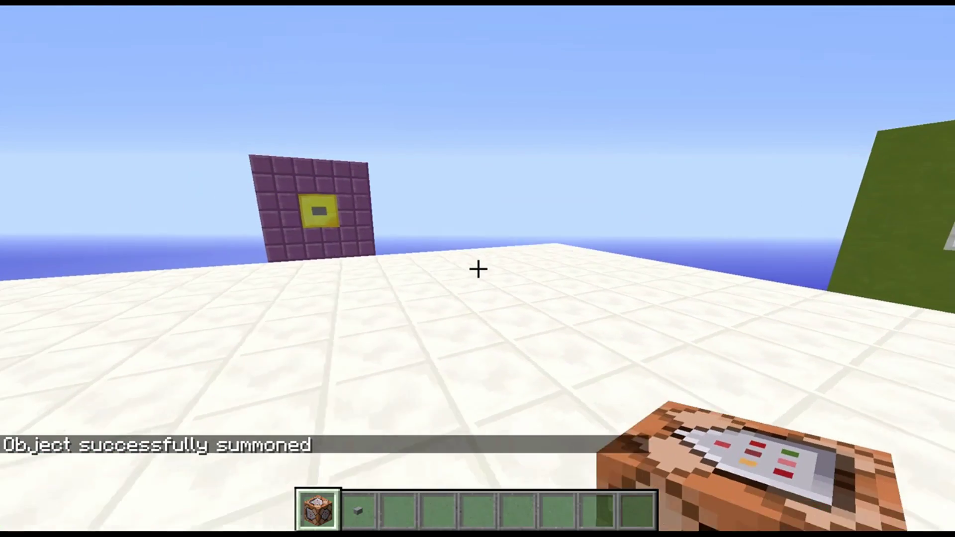
Run /difficulty without arguments and read its usage in the chat
key(slash)
text(difficulty)
key(Return)
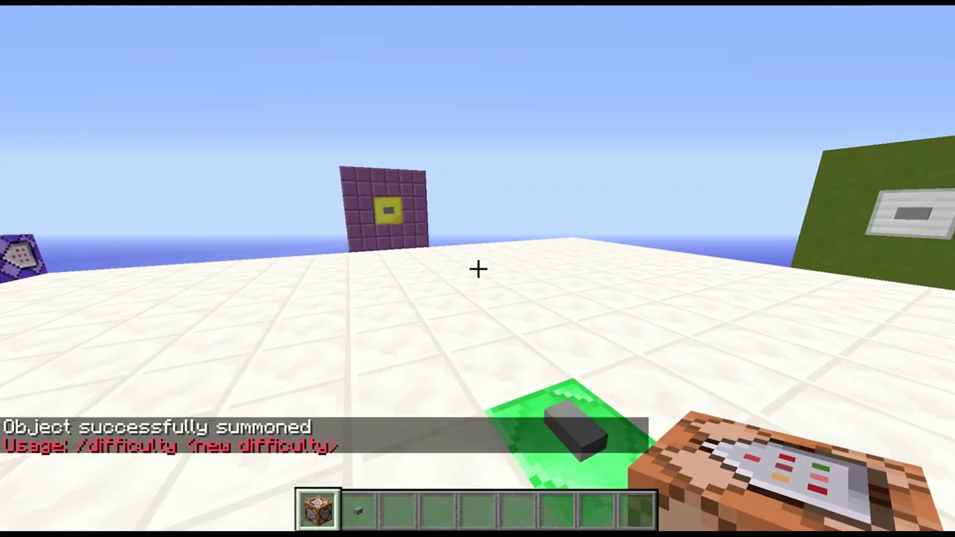
key(t)
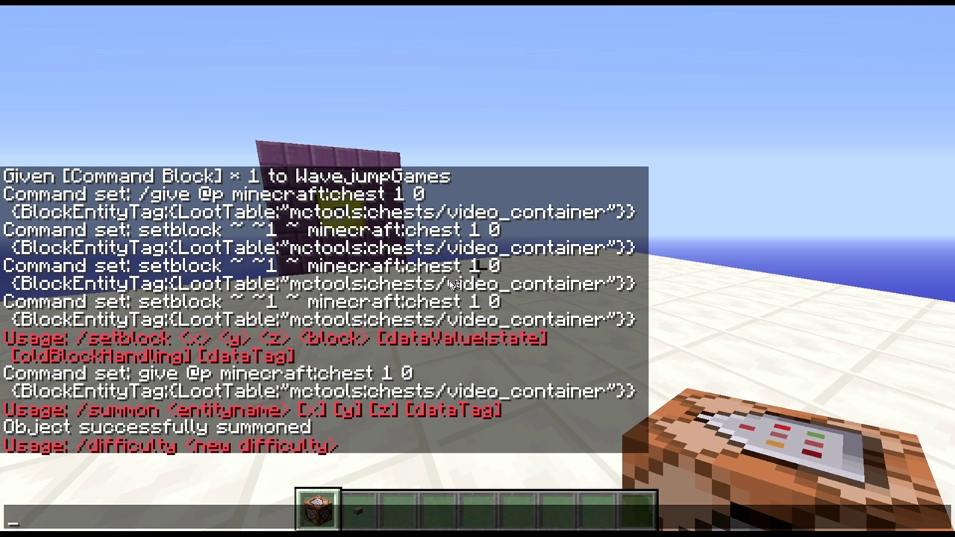
key(Escape)
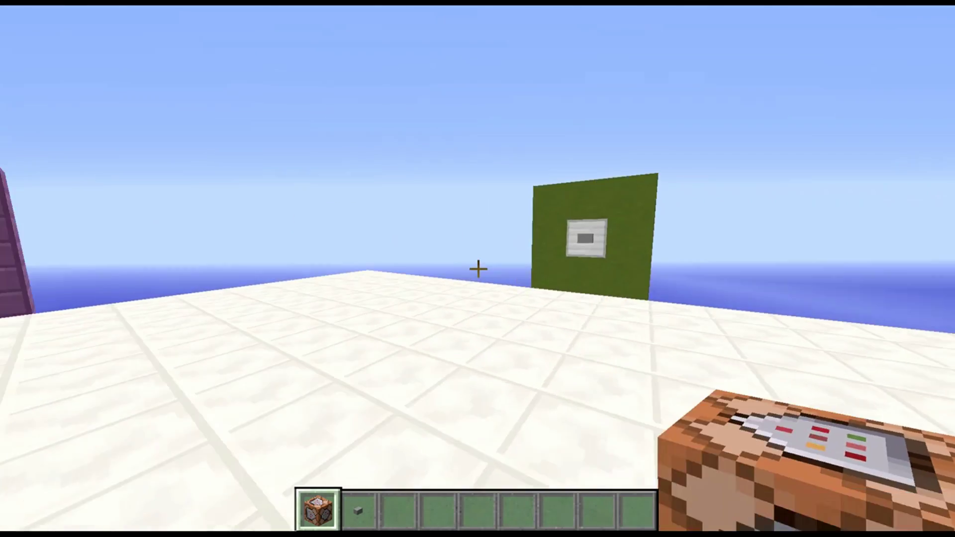
key(w)
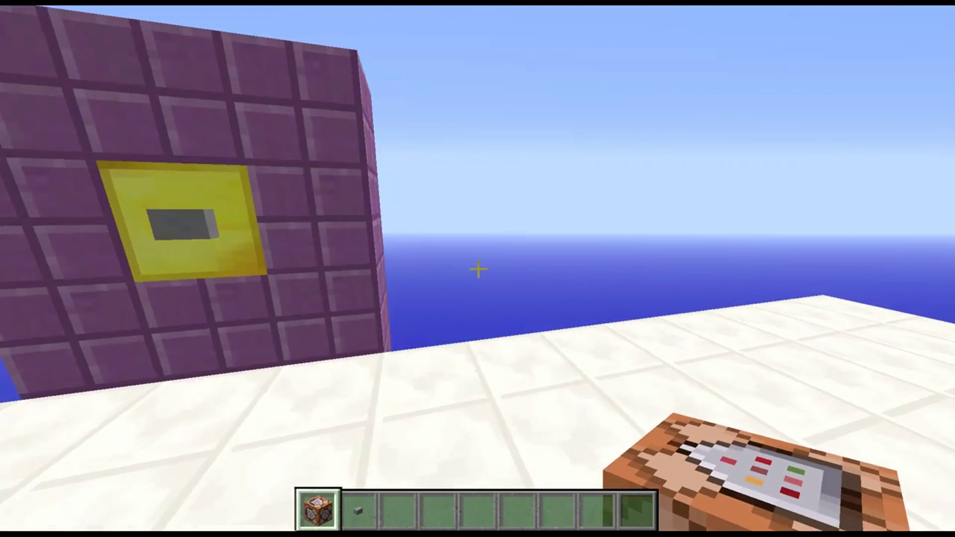
key(space)
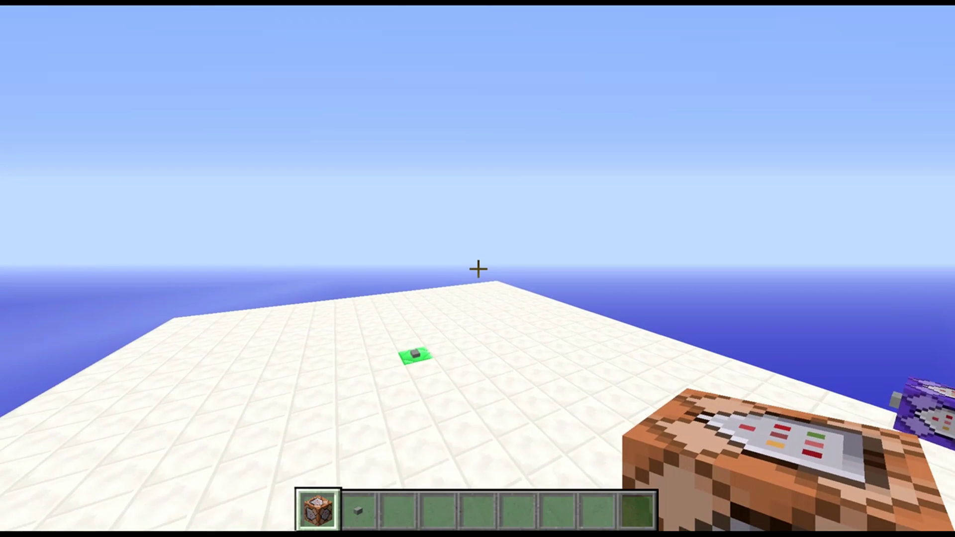
key(w)
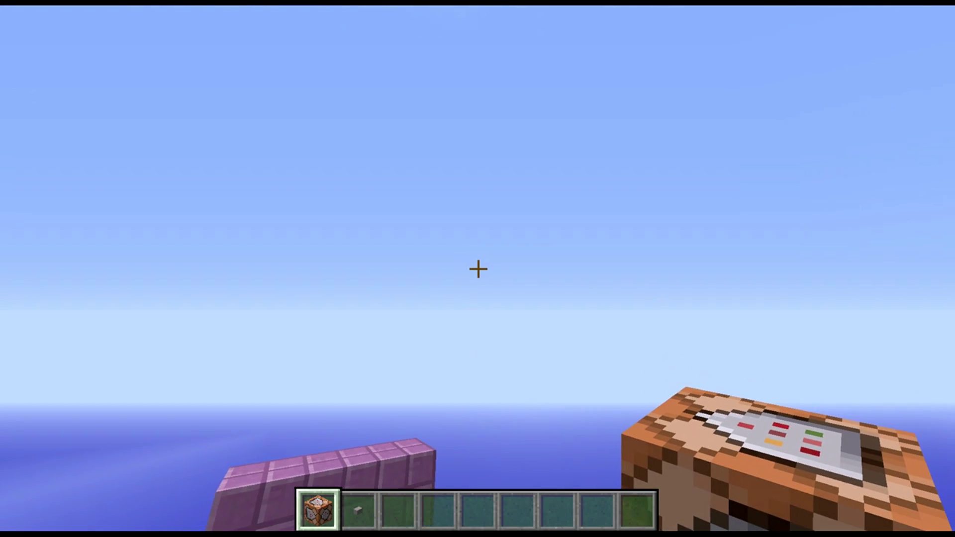
key(w)
key(space)
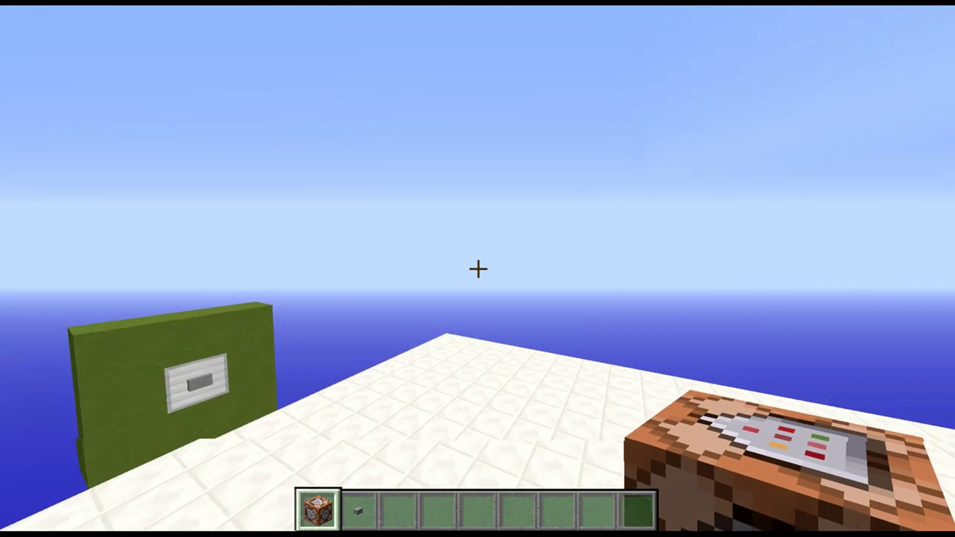
key(t)
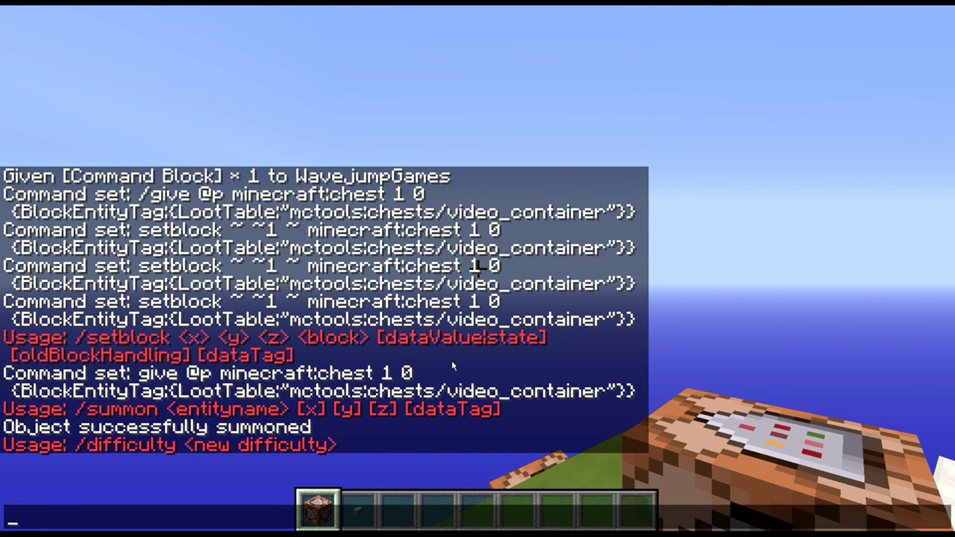
key(Escape)
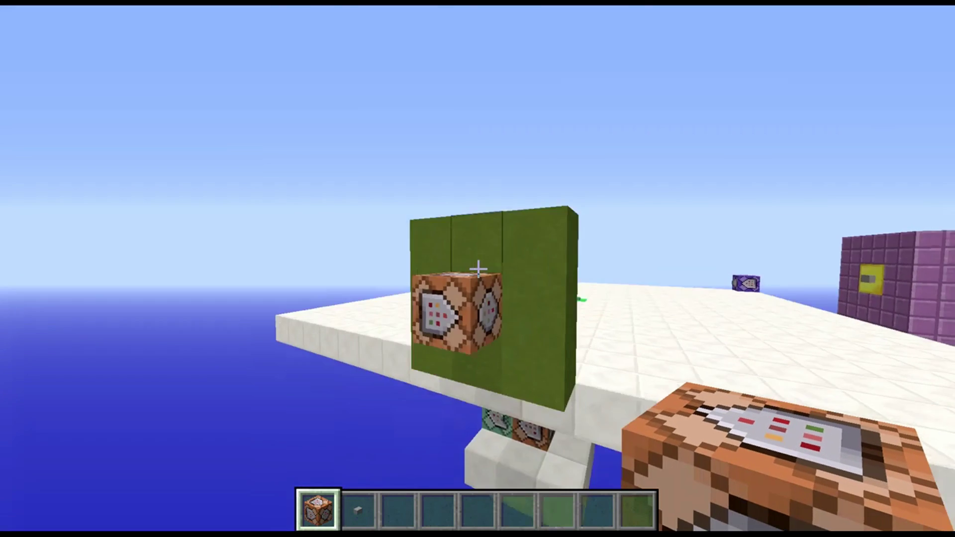
key(t)
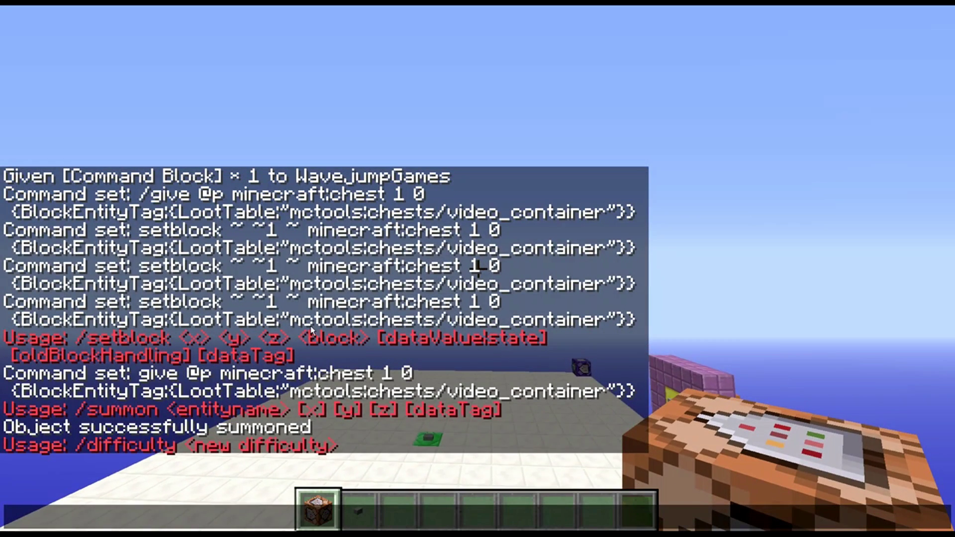